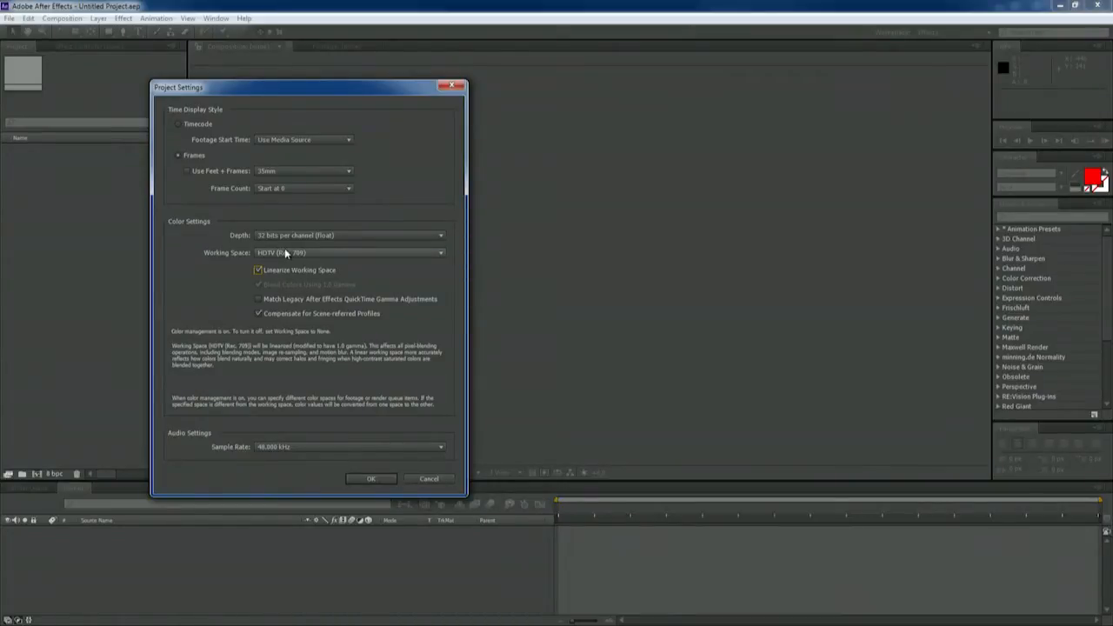
# Apply the 32 bits per channel, linearized HDTV (Rec. 709) project settings and import the Bed_A.mxi file.
pyautogui.click(379, 478)
pyautogui.doubleClick(25, 174)
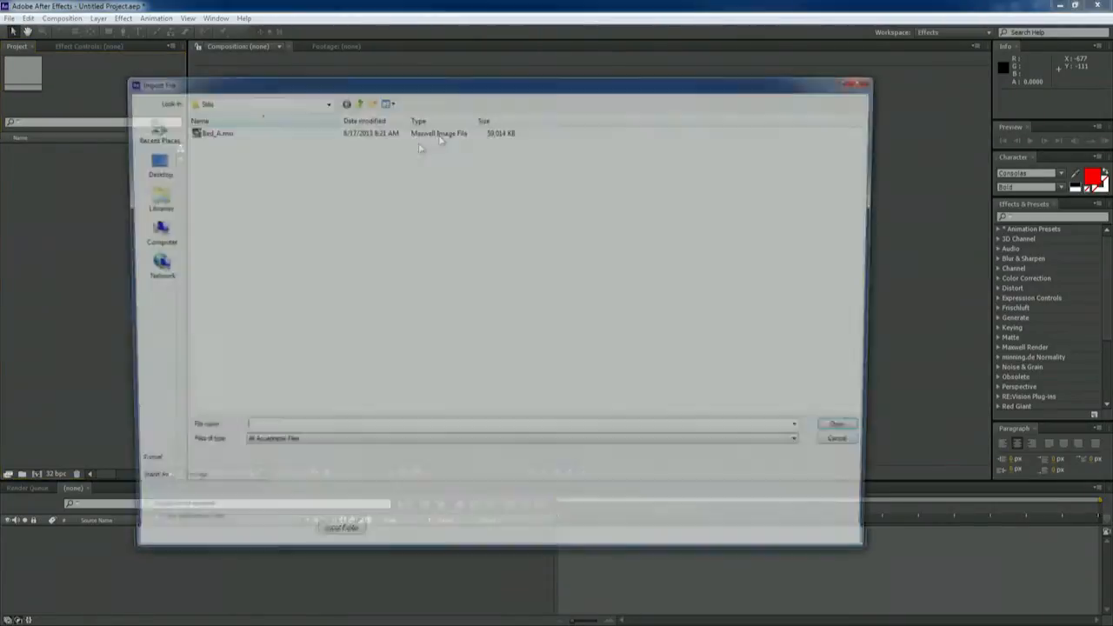
pyautogui.click(261, 133)
pyautogui.click(837, 425)
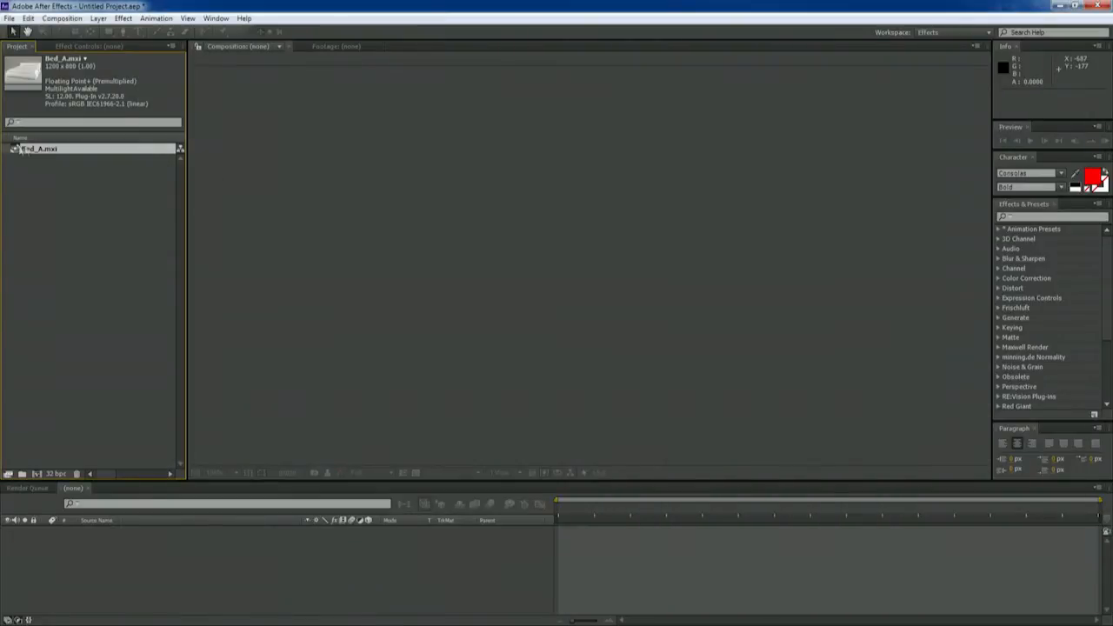
# Create a new composition from the Bed_A.mxi footage.
pyautogui.moveTo(16, 150); pyautogui.dragTo(36, 474)
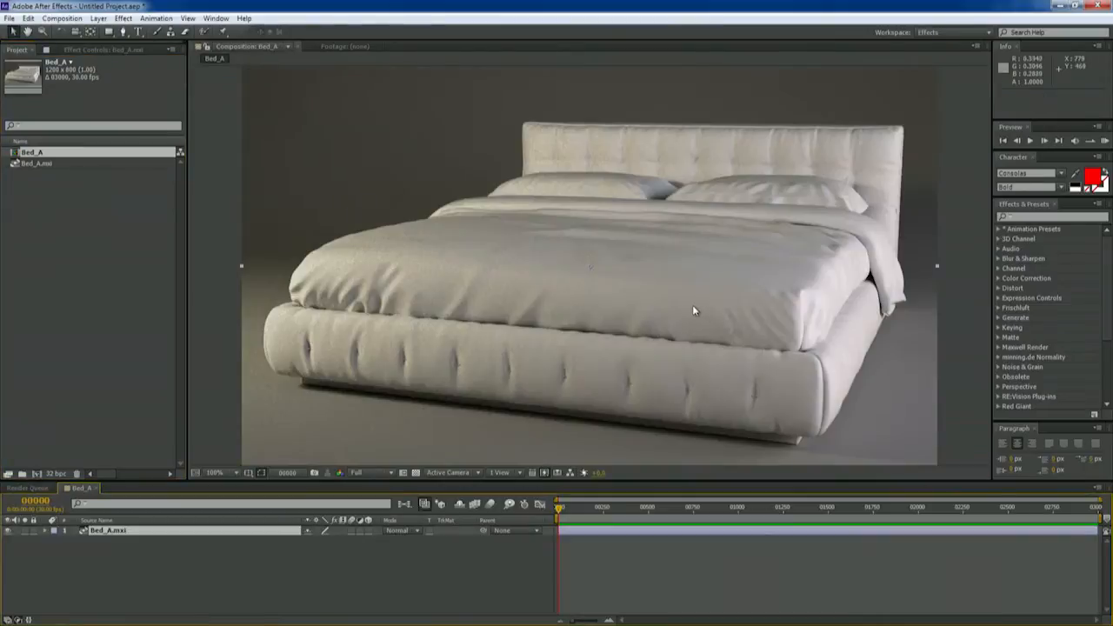
pyautogui.click(103, 50)
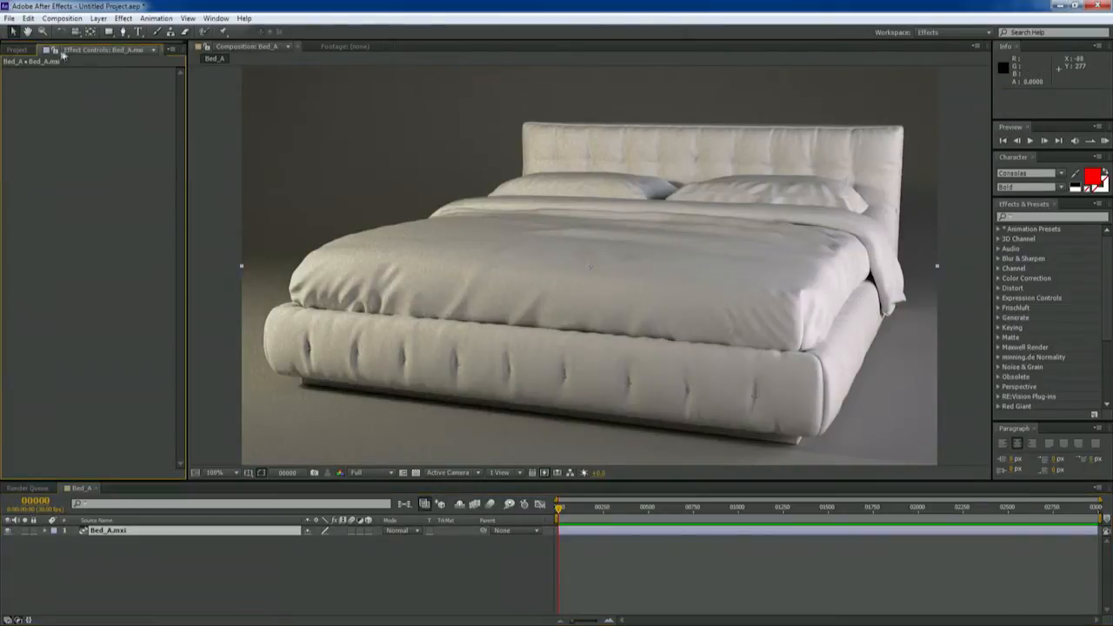
pyautogui.click(16, 49)
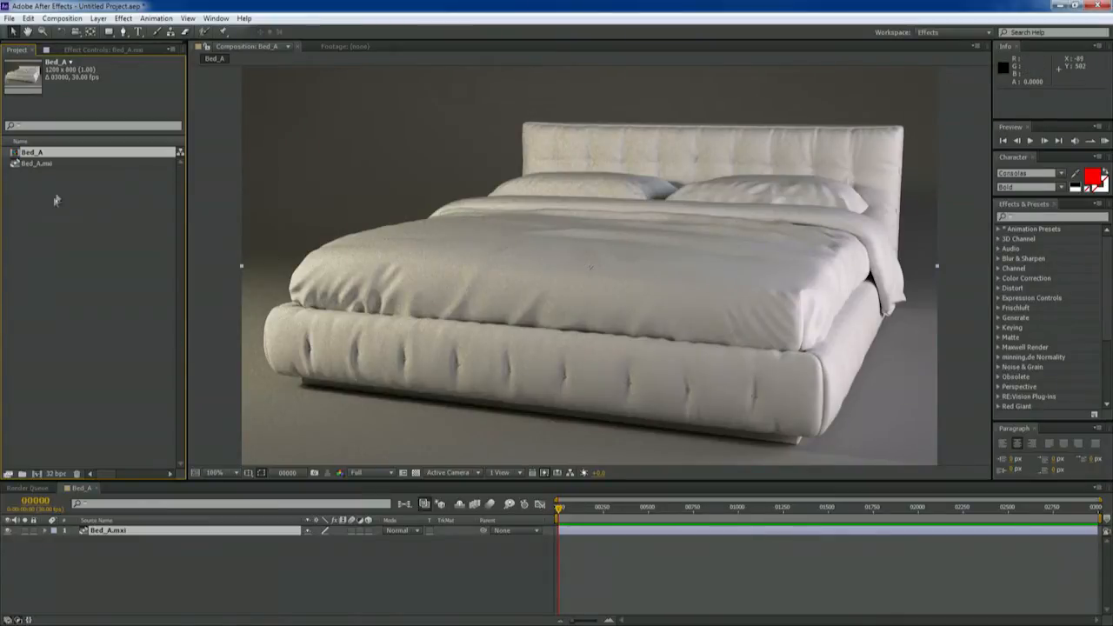
# Apply the Maxwell Render MXI Extractor effect to the Bed_A.mxi layer and set its channel to Light.
pyautogui.press('F3')
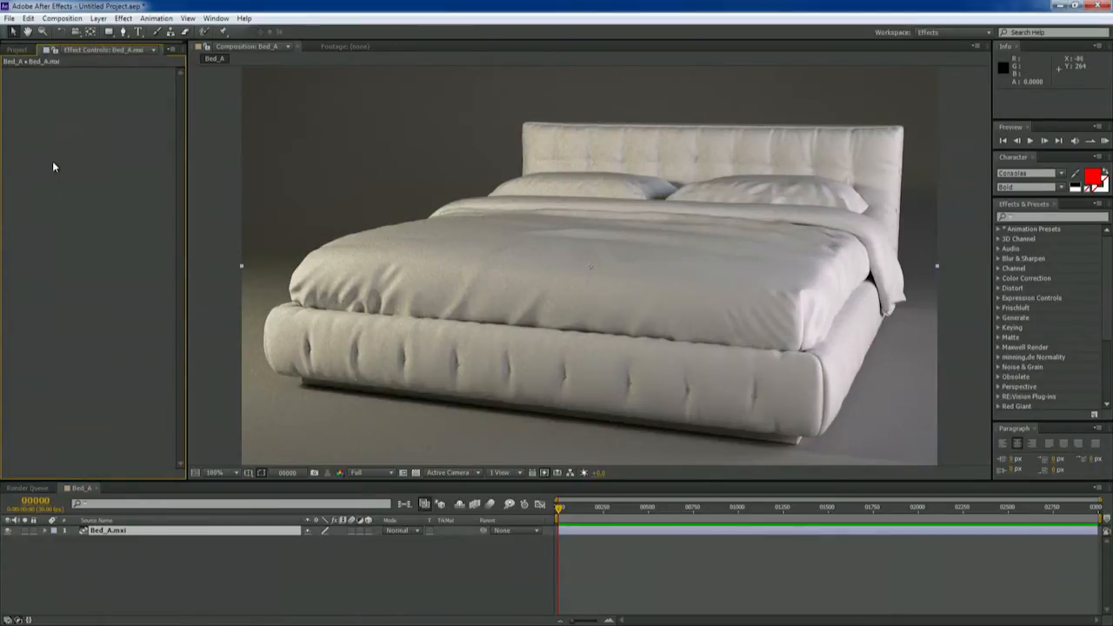
pyautogui.rightClick(52, 161)
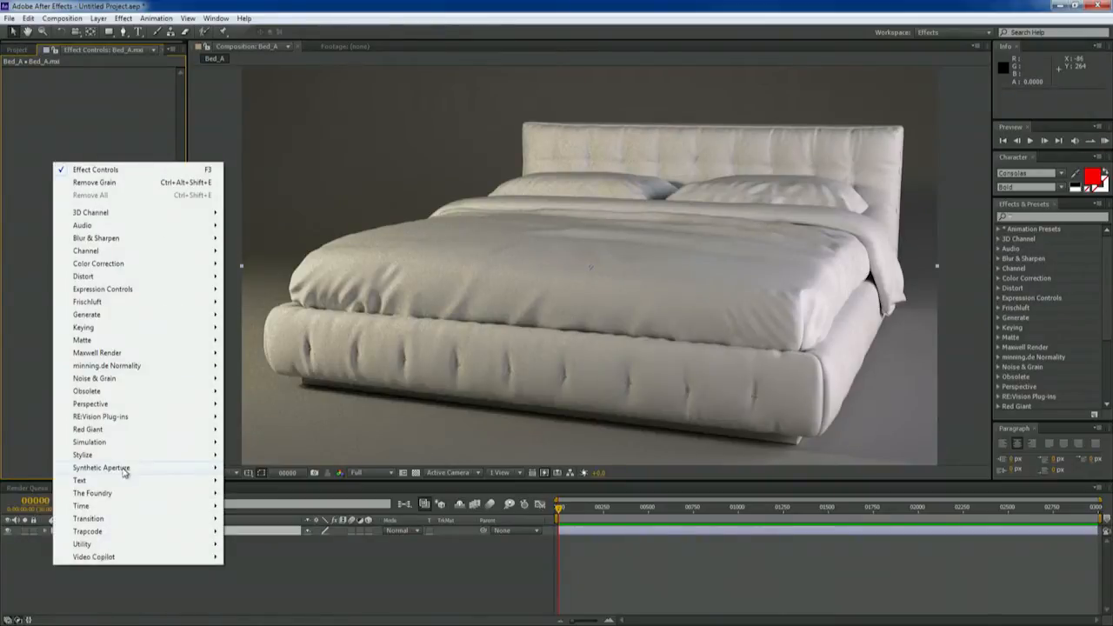
pyautogui.moveTo(143, 353)
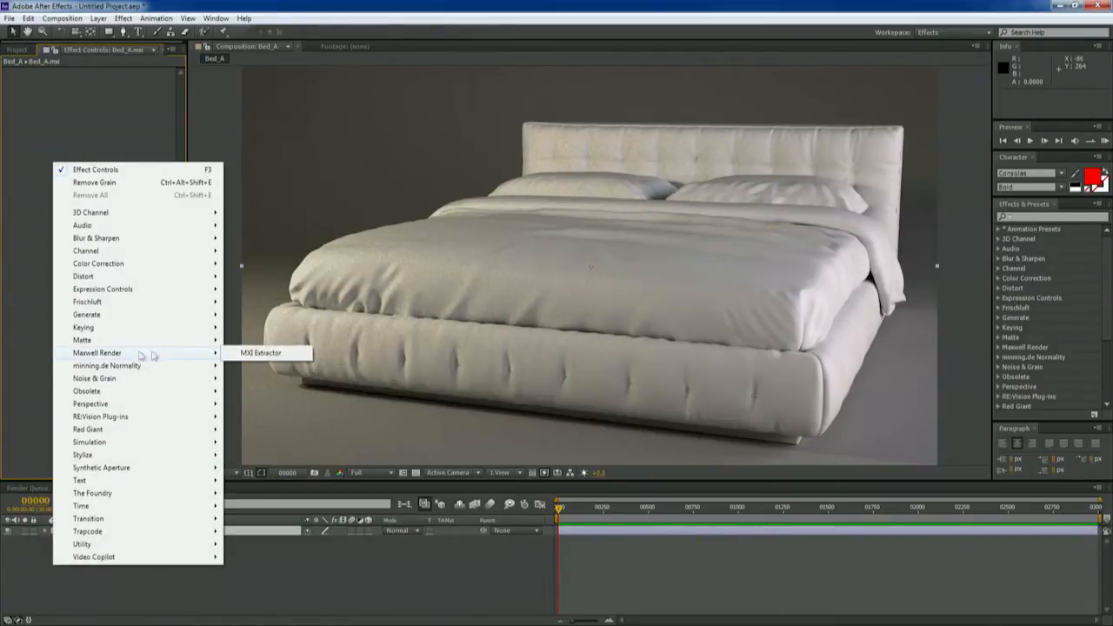
pyautogui.click(252, 354)
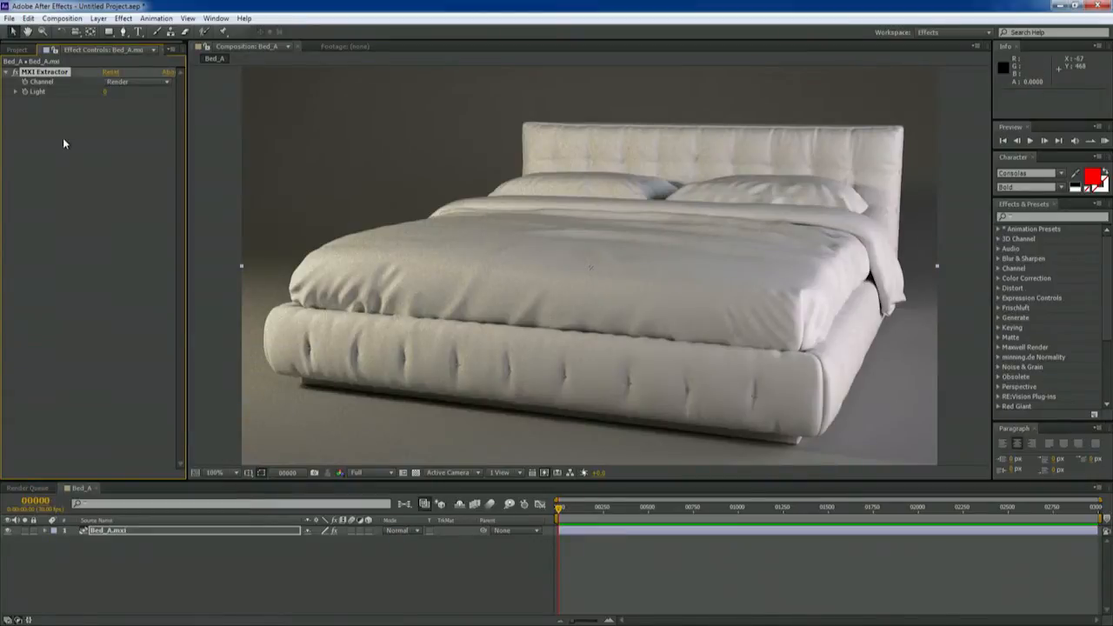
pyautogui.click(139, 82)
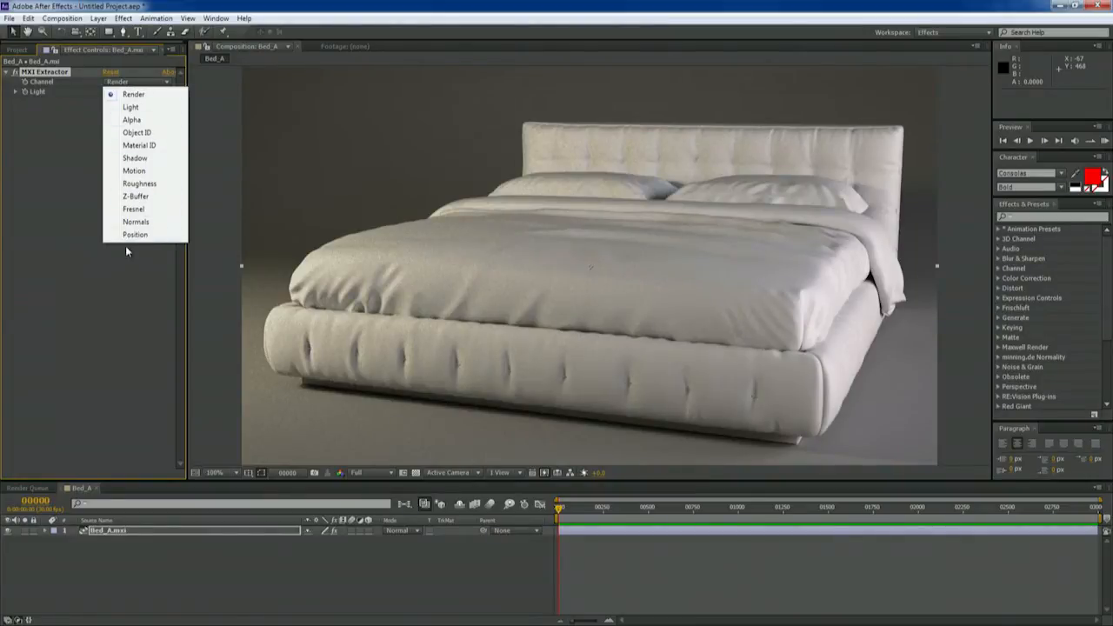
pyautogui.click(144, 107)
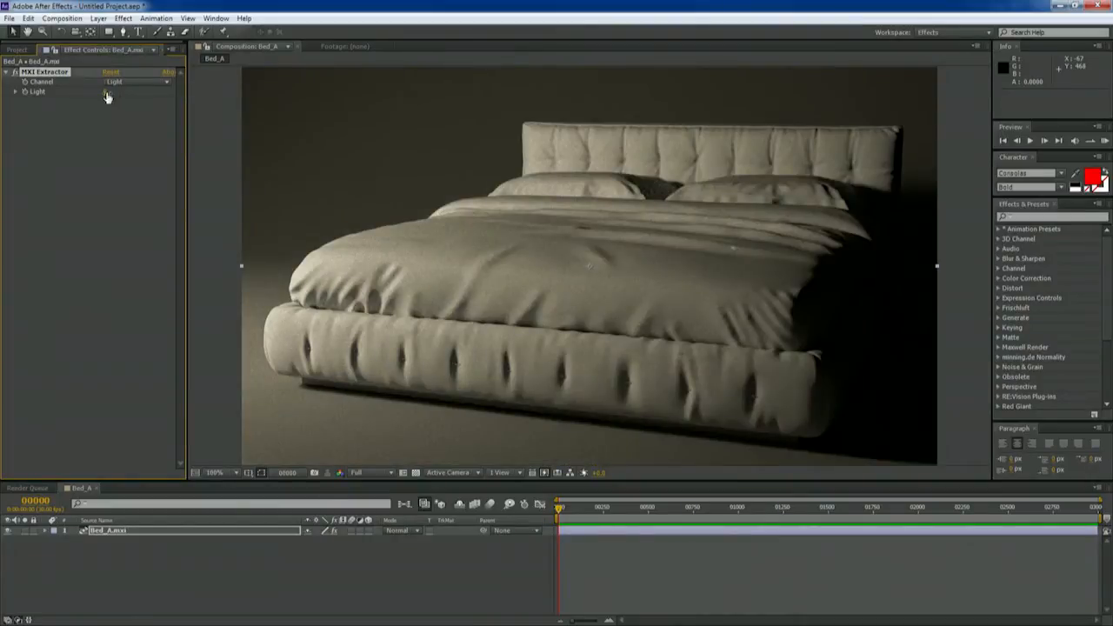
# Set the MXI Extractor's Light value to 1 on the Bed_A.mxi layer.
pyautogui.click(16, 92)
pyautogui.click(17, 94)
pyautogui.click(105, 91)
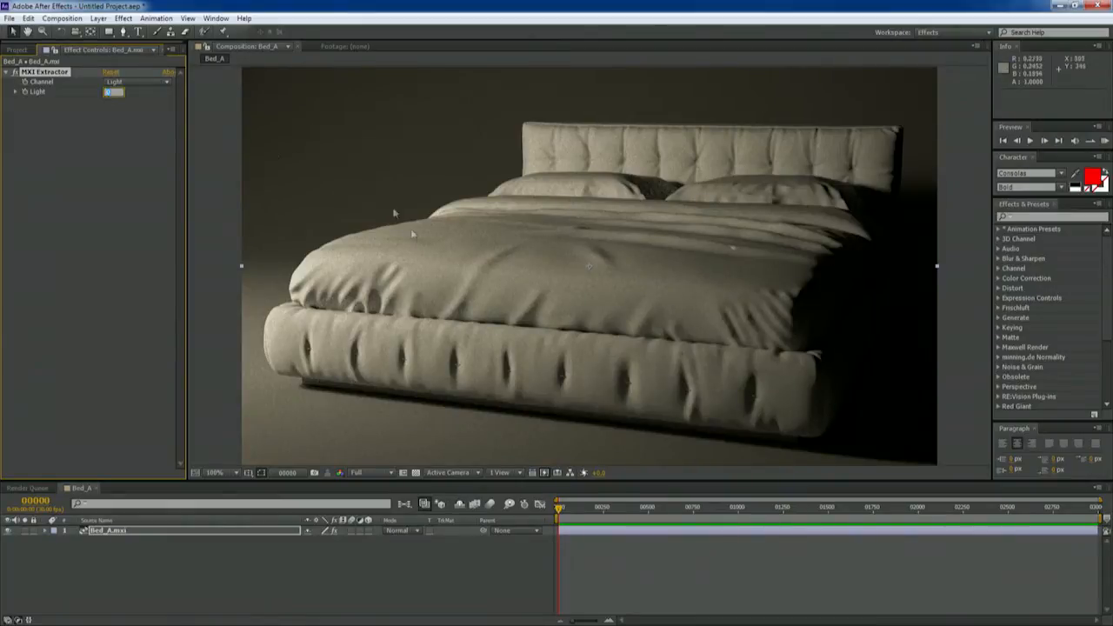
pyautogui.write('1')
pyautogui.press('Return')
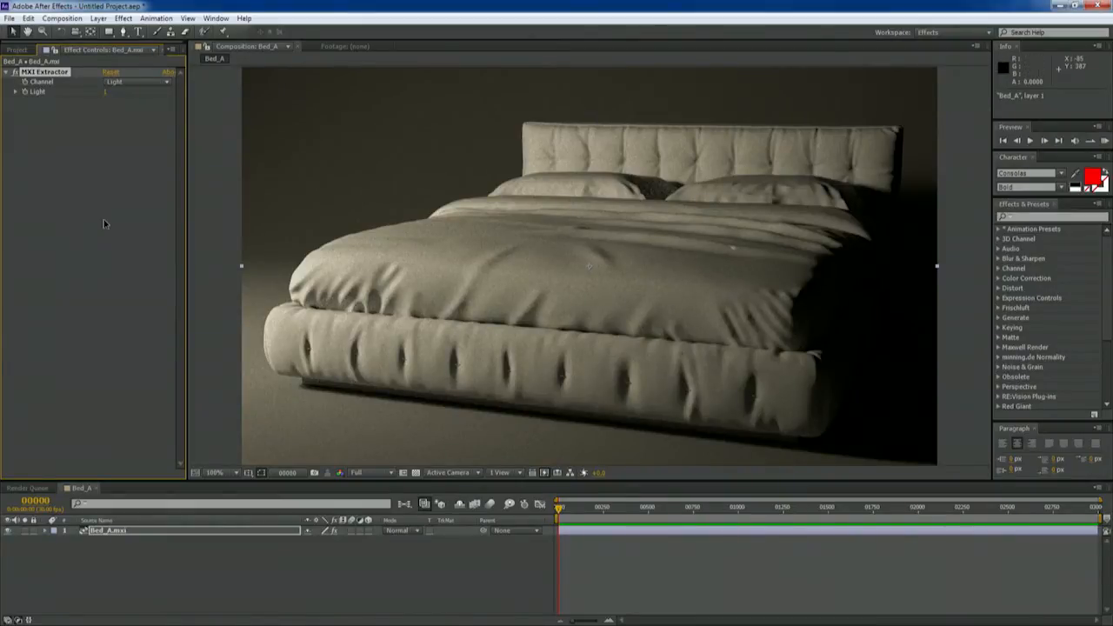
pyautogui.click(105, 92)
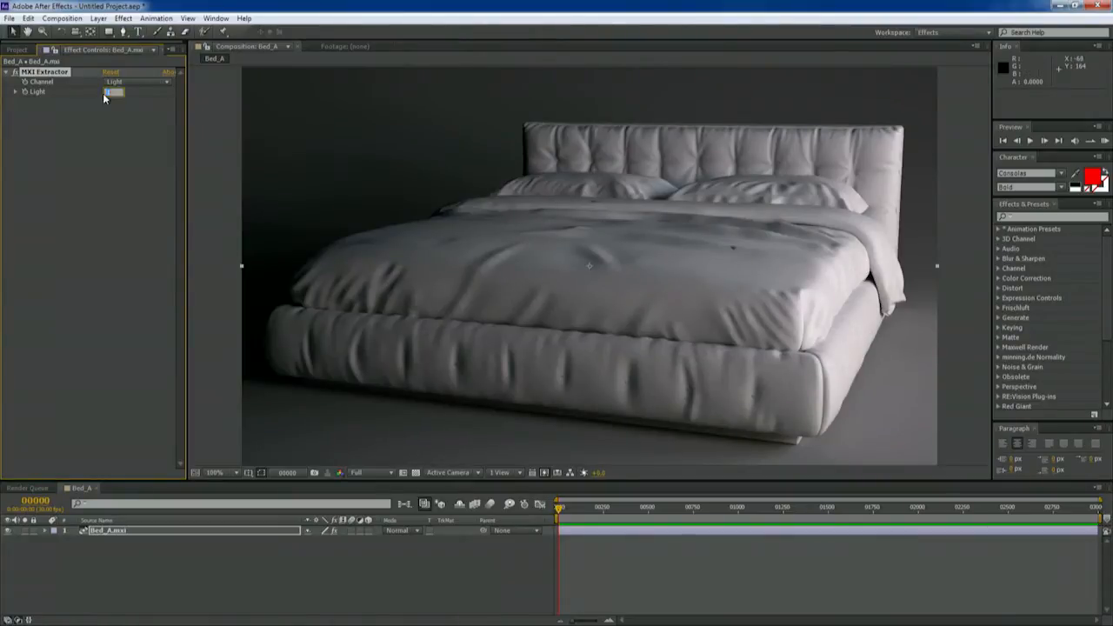
# Toggle the MXI Extractor effect off and on to compare the full render with the extracted light.
pyautogui.click(19, 75)
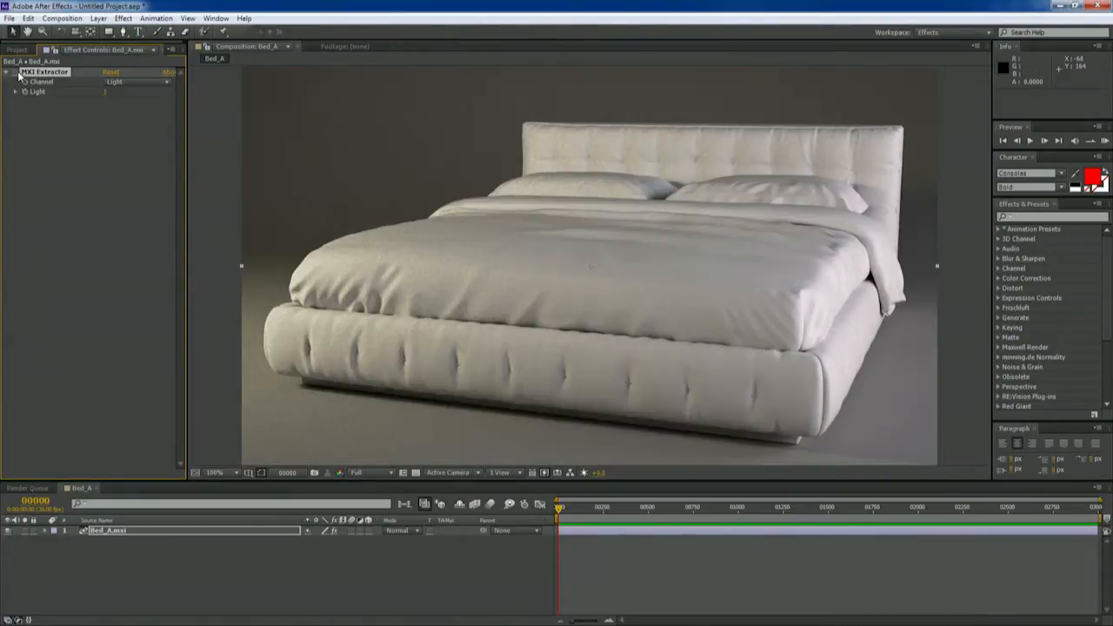
pyautogui.click(19, 75)
pyautogui.click(19, 75)
pyautogui.click(19, 74)
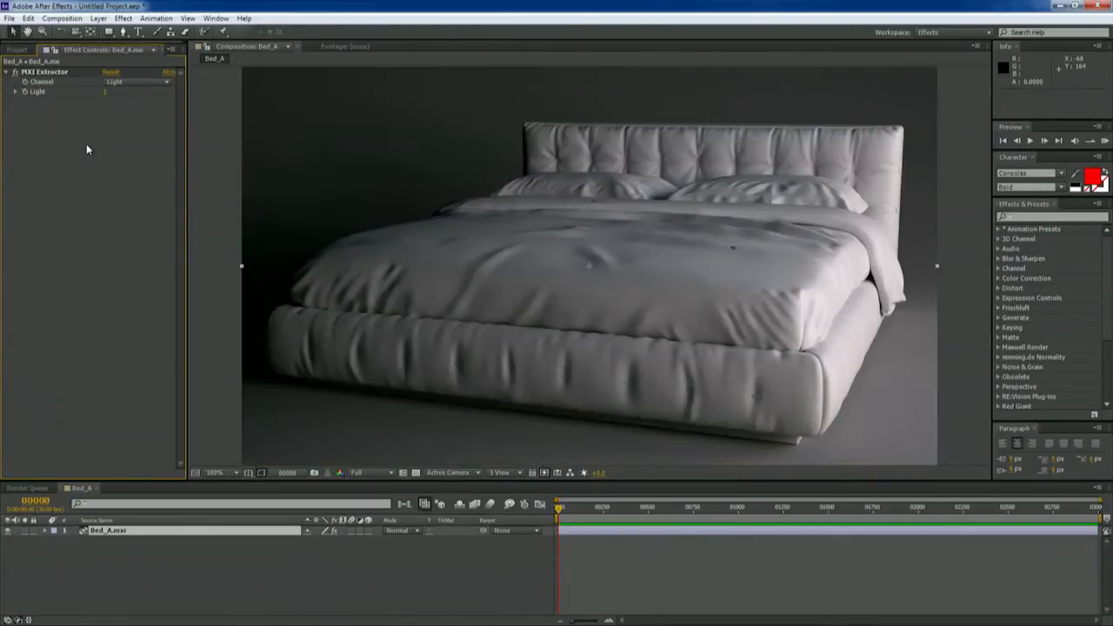
# Rename the Bed_A.mxi layer as Light_Window.
pyautogui.click(109, 531)
pyautogui.press('Return')
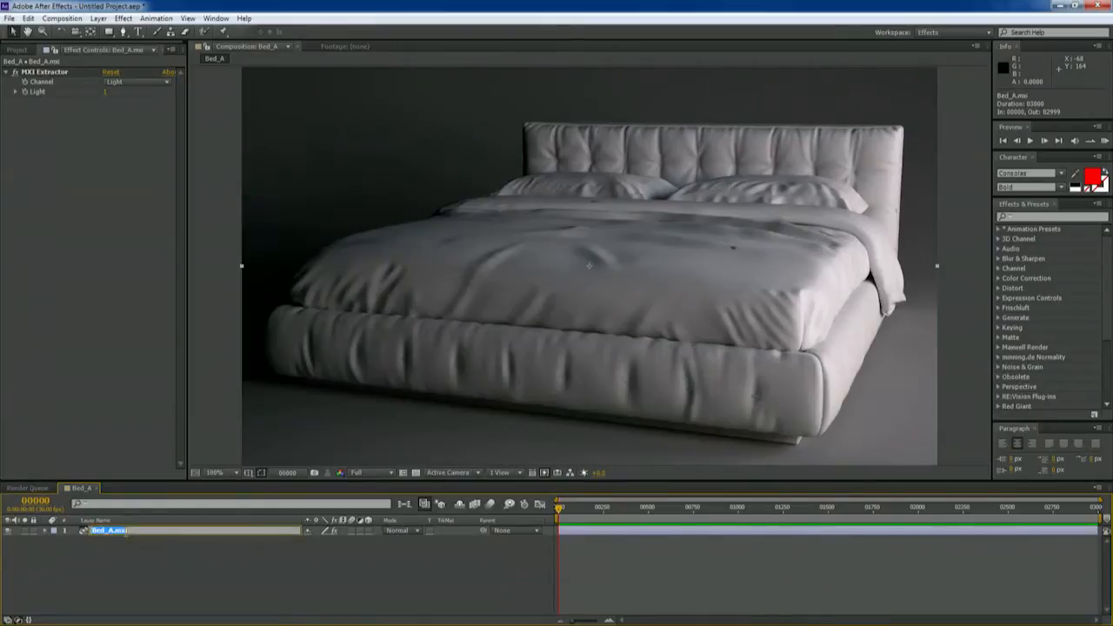
pyautogui.write('W')
pyautogui.press('BackSpace')
pyautogui.press('BackSpace')
pyautogui.press('BackSpace')
pyautogui.press('BackSpace')
pyautogui.write('Light_Window')
pyautogui.press('Return')
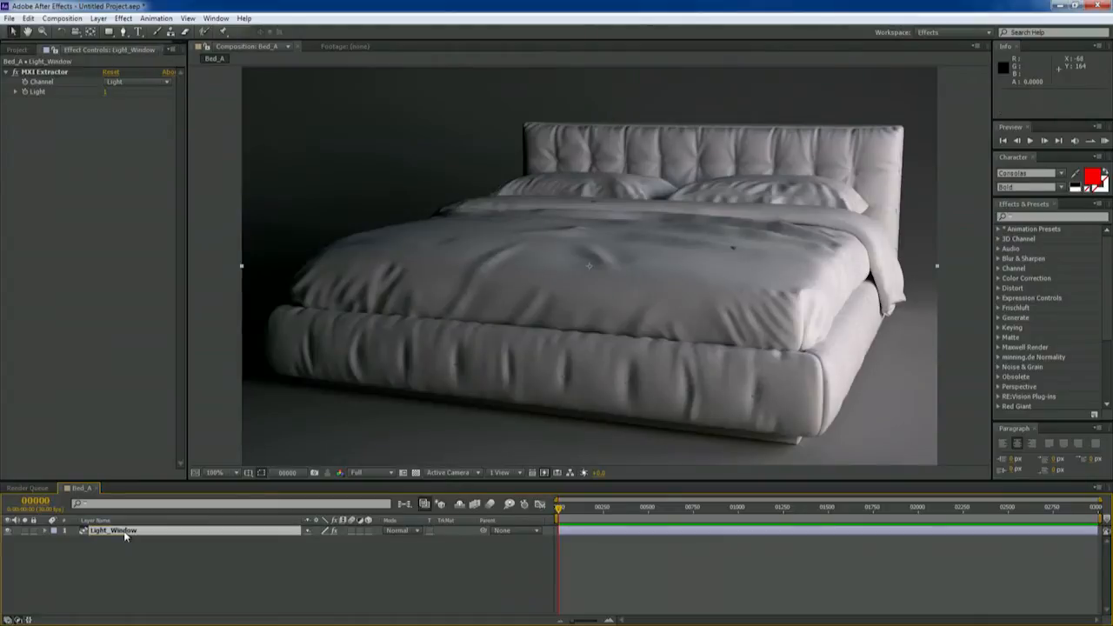
# Duplicate the Light_Window layer and set the copy's MXI Extractor Light value to 0.
pyautogui.hotkey('ctrl', 'd')
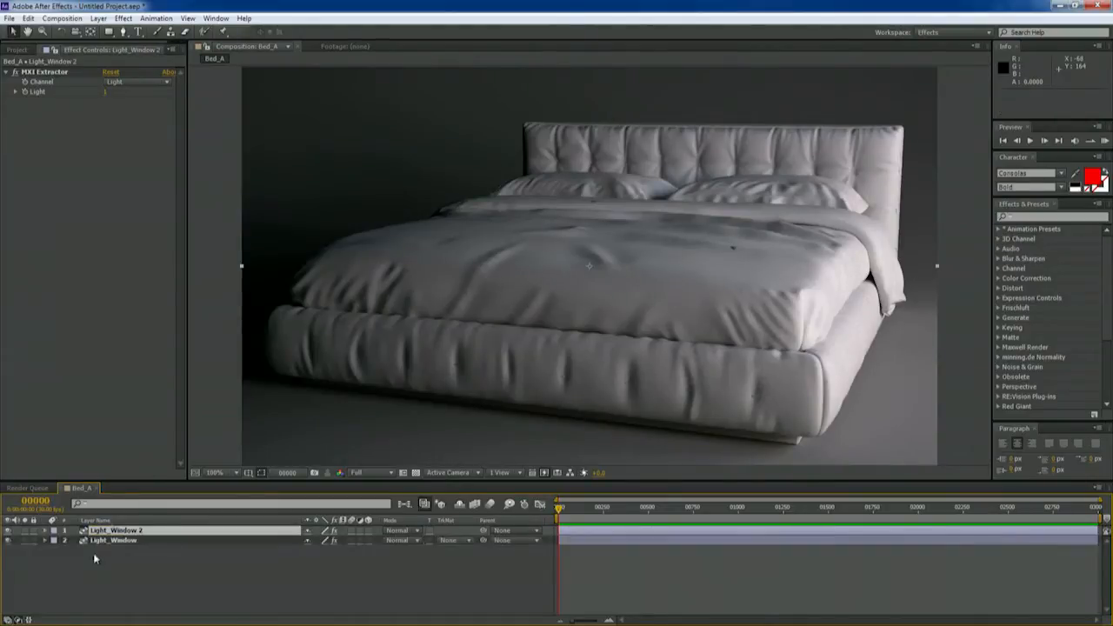
pyautogui.click(105, 92)
pyautogui.write('0')
pyautogui.press('Return')
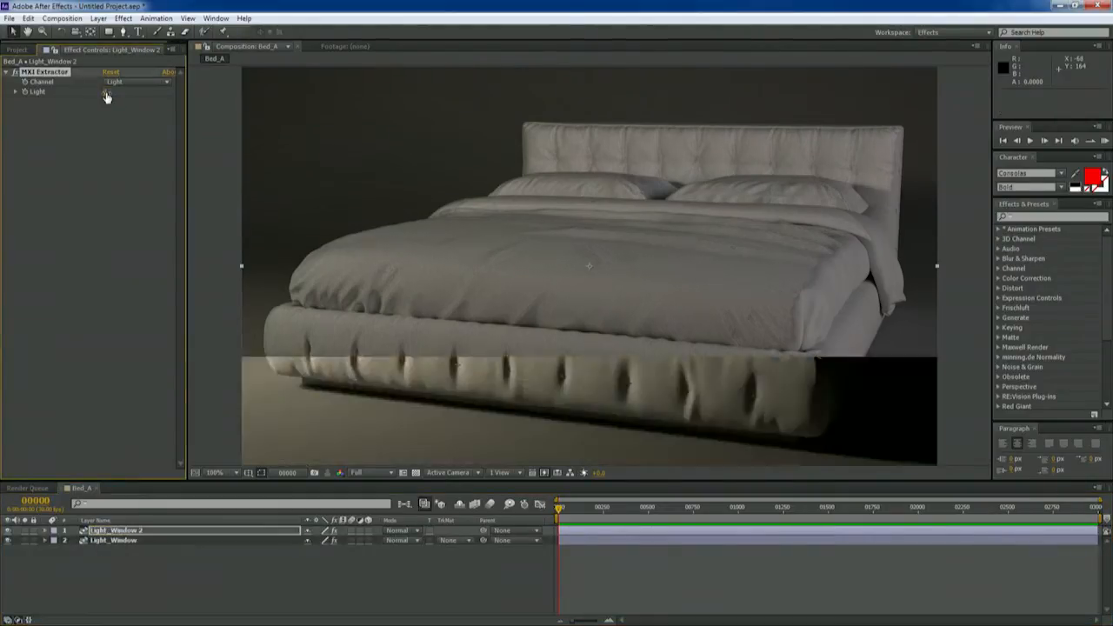
# Rename the duplicated light layer as Light_Umbrella.
pyautogui.click(158, 533)
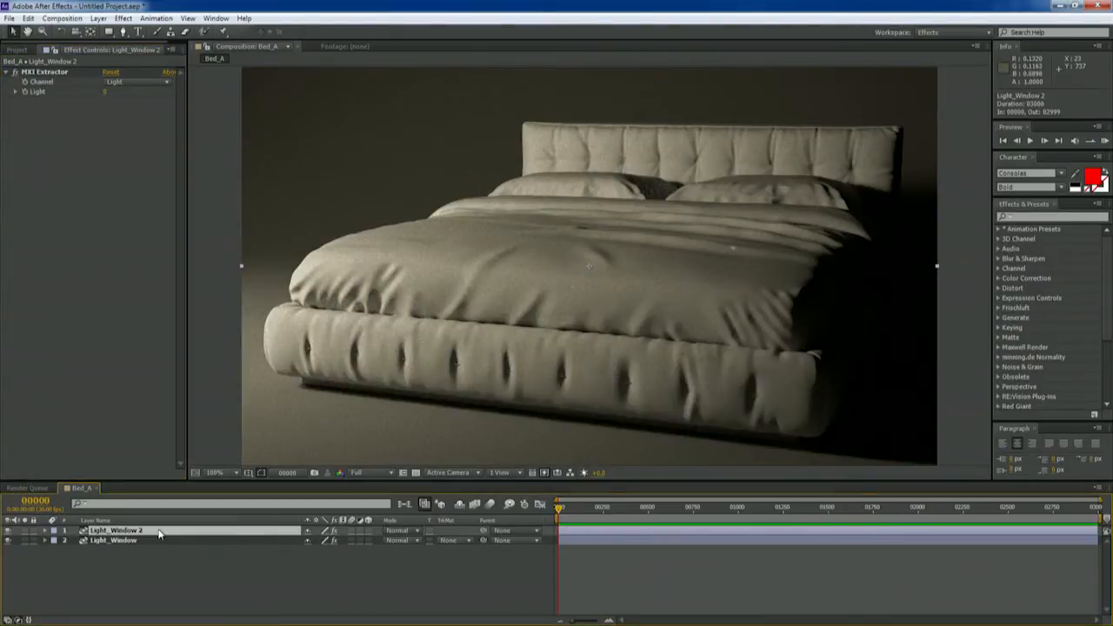
pyautogui.press('Return')
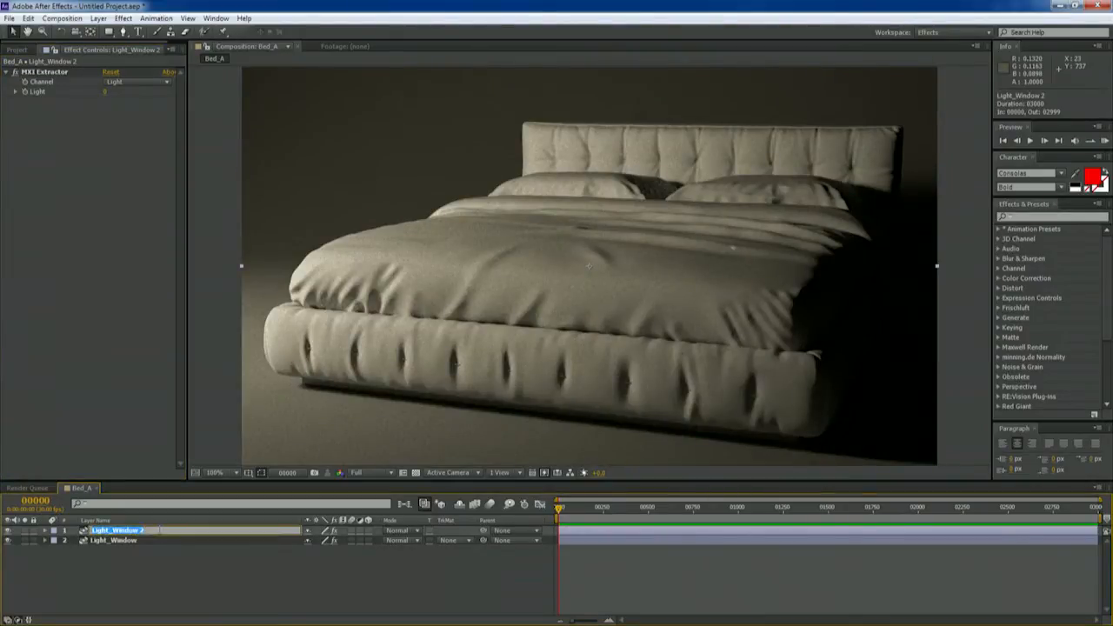
pyautogui.click(159, 531)
pyautogui.press('BackSpace')
pyautogui.press('BackSpace')
pyautogui.press('BackSpace')
pyautogui.press('BackSpace')
pyautogui.press('BackSpace')
pyautogui.press('BackSpace')
pyautogui.press('BackSpace')
pyautogui.press('BackSpace')
pyautogui.write('Umbrella')
pyautogui.press('Return')
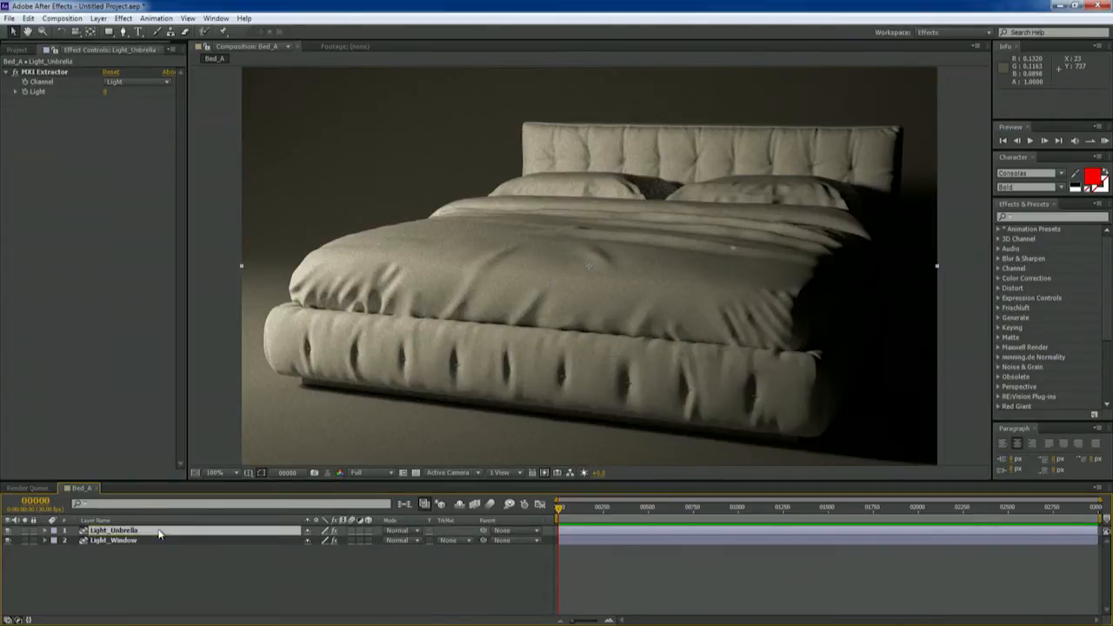
pyautogui.press('Return')
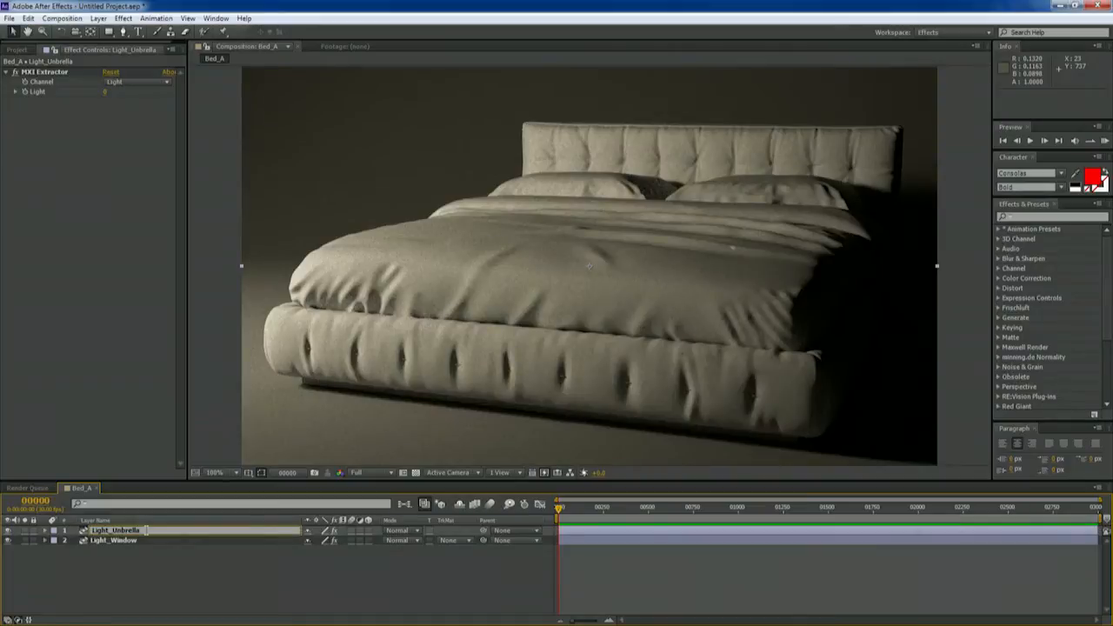
pyautogui.click(146, 534)
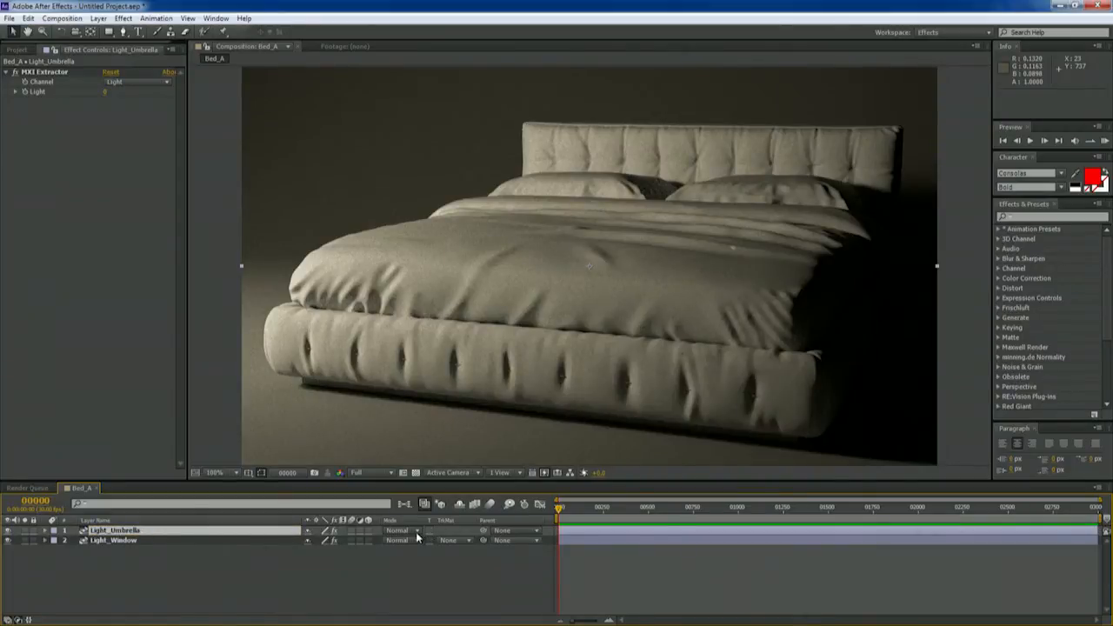
# Set the blending mode of both the Light_Umbrella and Light_Window layers to Add.
pyautogui.click(416, 540)
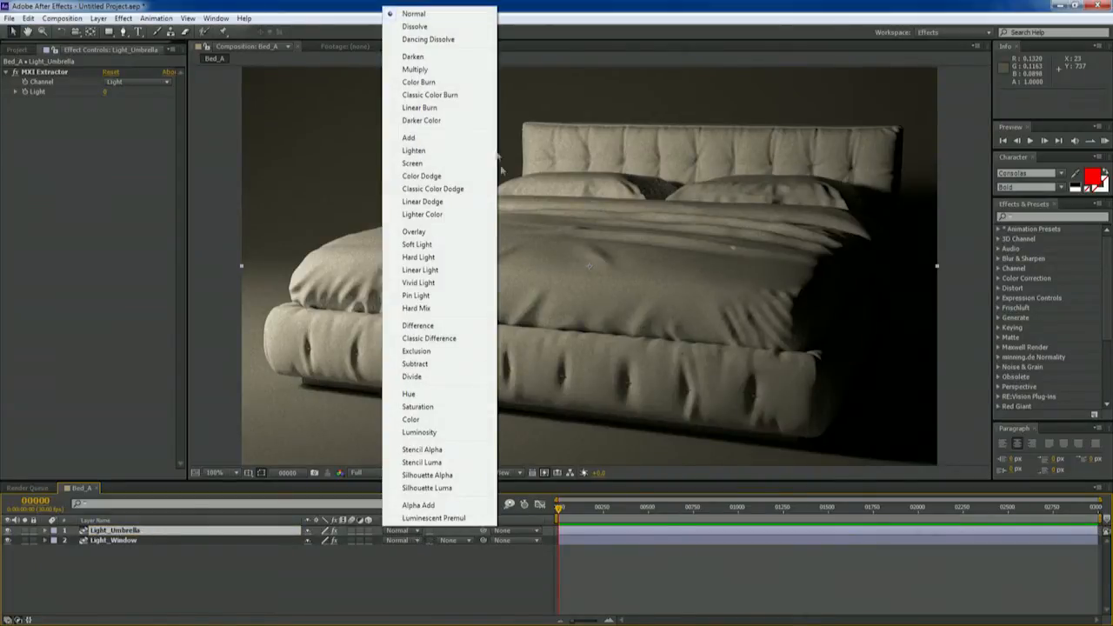
pyautogui.click(463, 140)
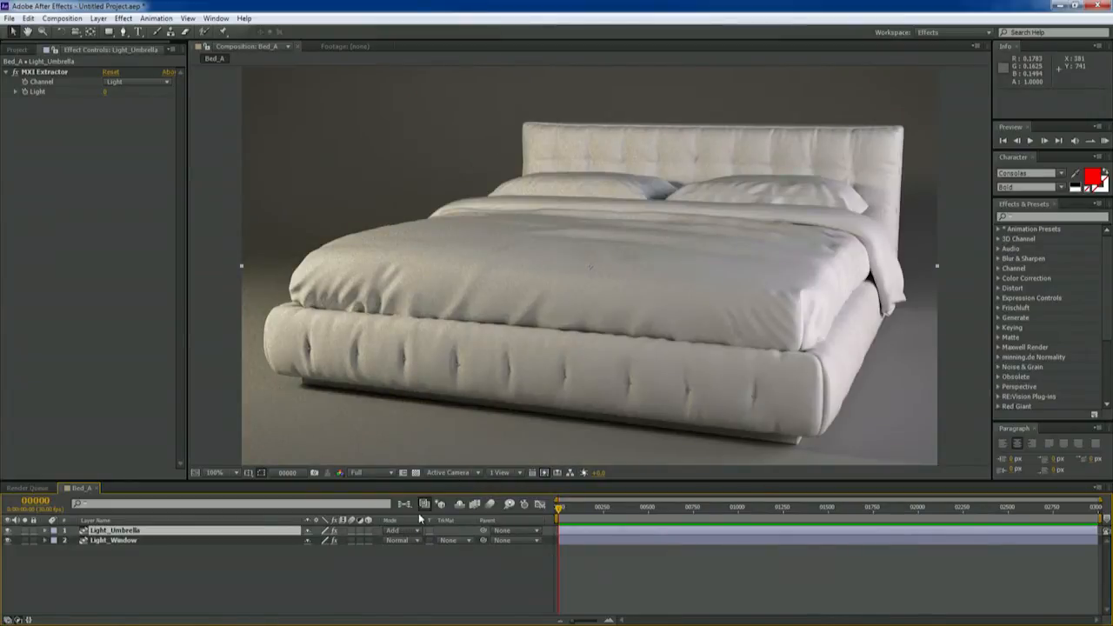
pyautogui.click(418, 541)
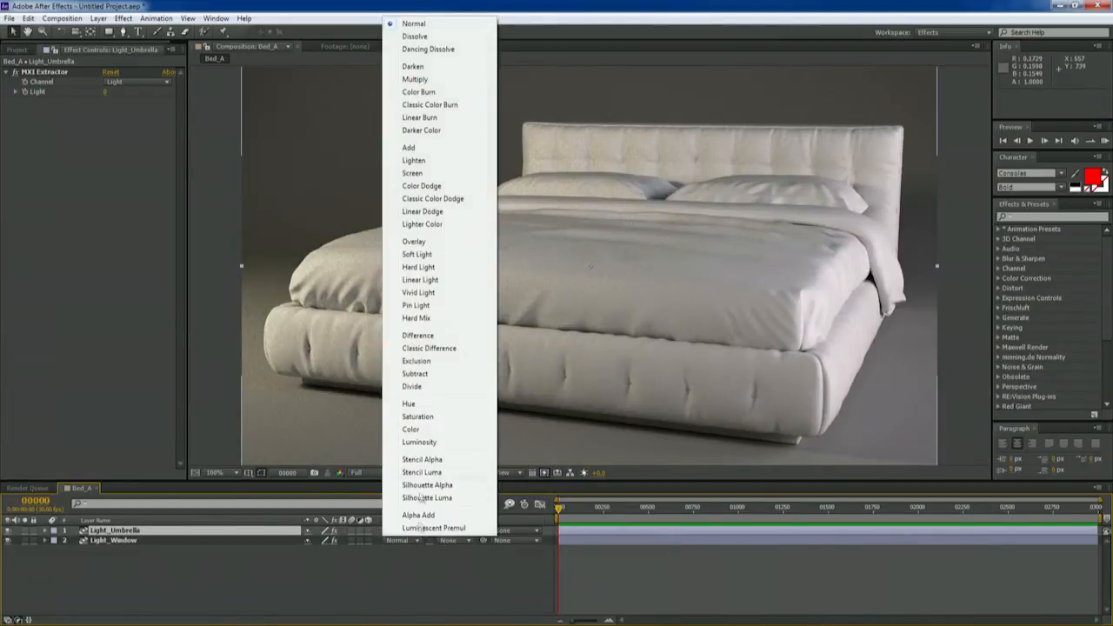
pyautogui.click(416, 145)
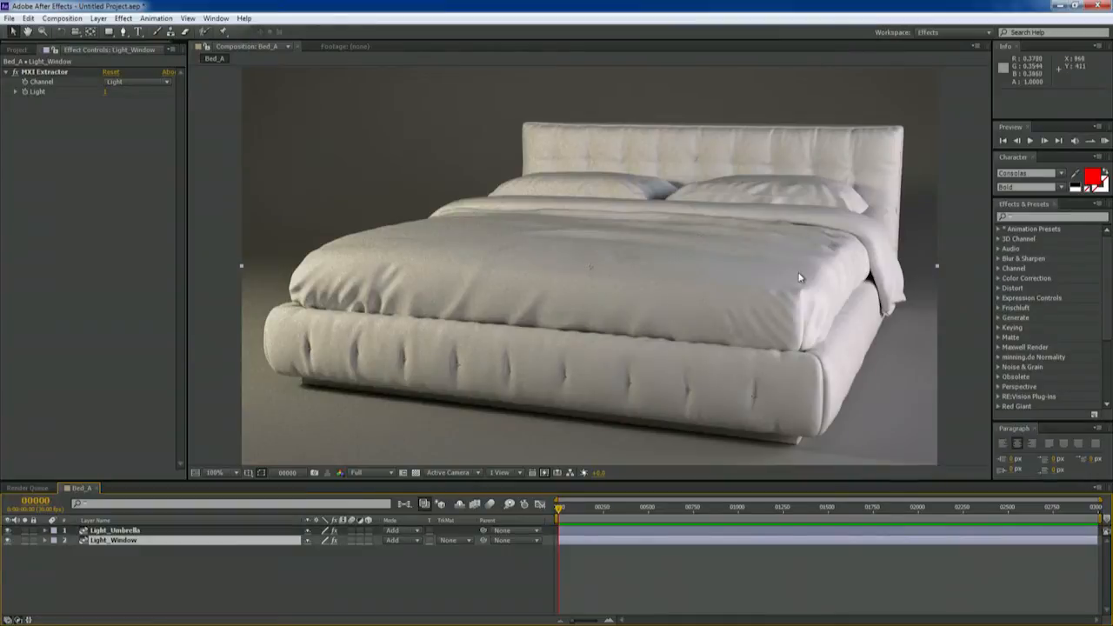
# Toggle the visibility of the Light_Umbrella and Light_Window layers in turn to examine each light's contribution.
pyautogui.click(226, 564)
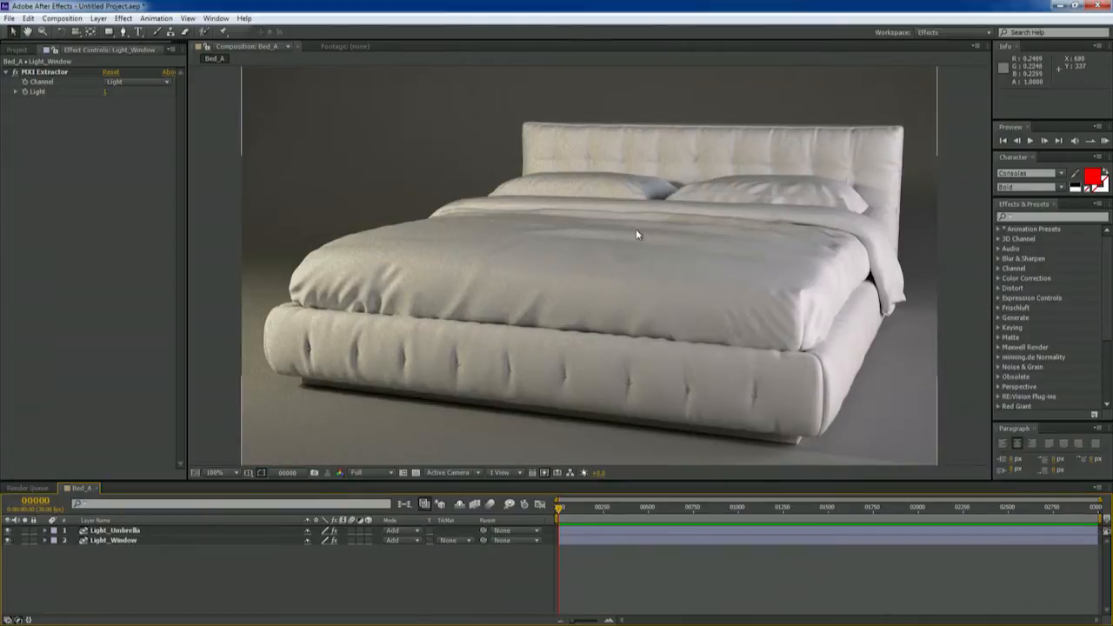
pyautogui.scroll(1, 663, 209)
pyautogui.click(8, 532)
pyautogui.click(8, 532)
pyautogui.click(8, 531)
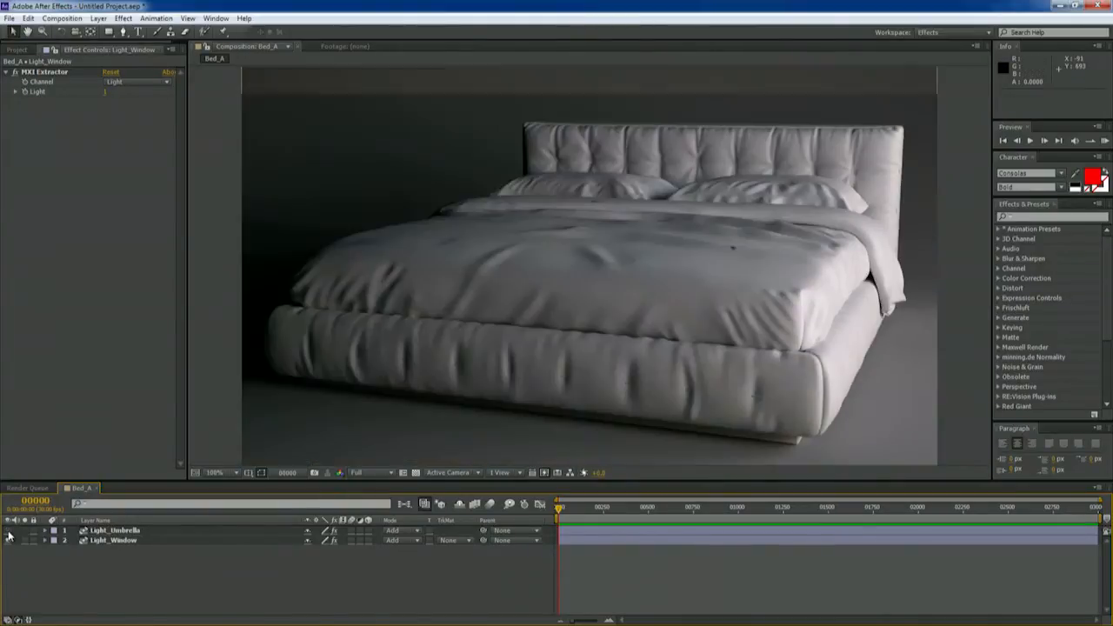
pyautogui.click(8, 532)
pyautogui.click(7, 541)
pyautogui.click(7, 541)
pyautogui.click(7, 541)
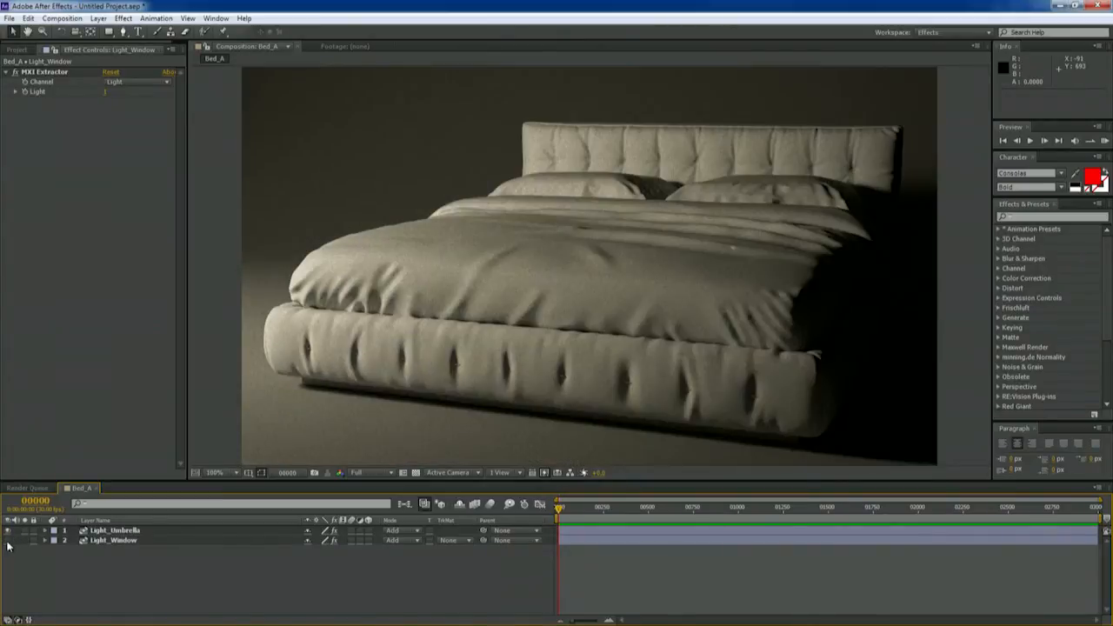
pyautogui.click(7, 541)
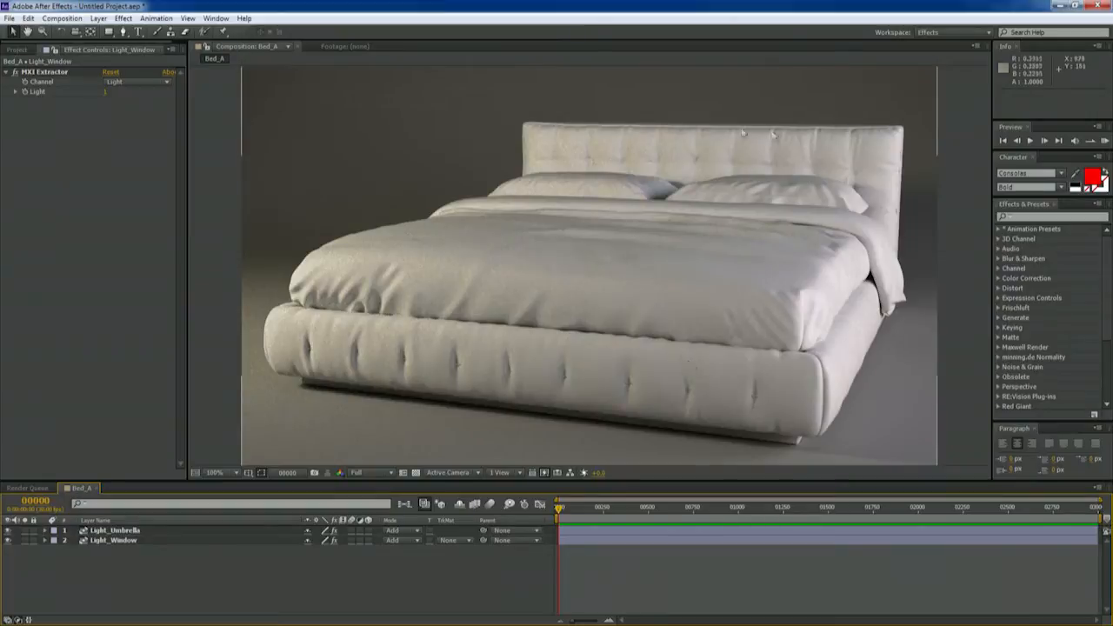
# Show the Opacity property of the Light_Umbrella and Light_Window layers, trying to adjust Light_Umbrella's opacity.
pyautogui.click(144, 532)
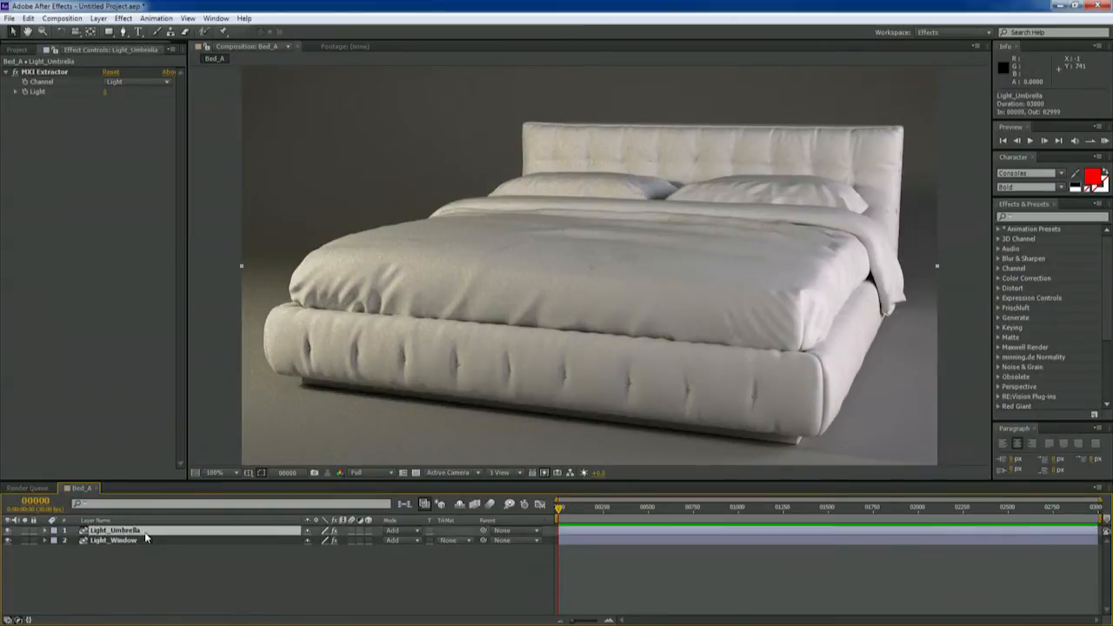
pyautogui.press('t')
pyautogui.moveTo(309, 540); pyautogui.dragTo(334, 562)
pyautogui.click(196, 551)
pyautogui.press('t')
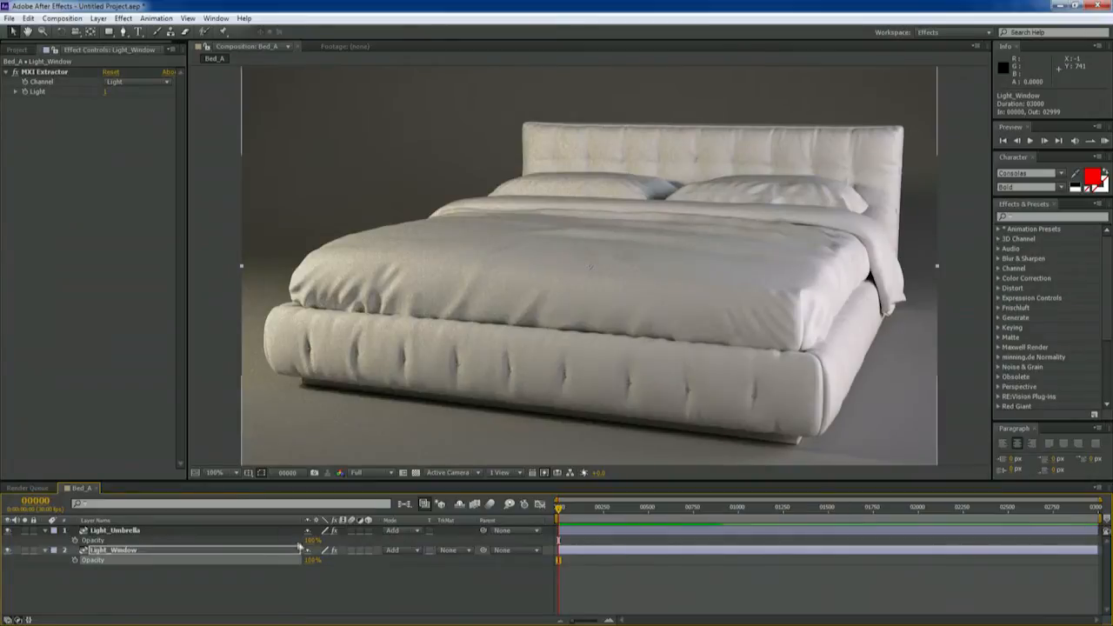
# Hide the Opacity property of the Light_Umbrella and Light_Window layers in the layer list.
pyautogui.click(171, 550)
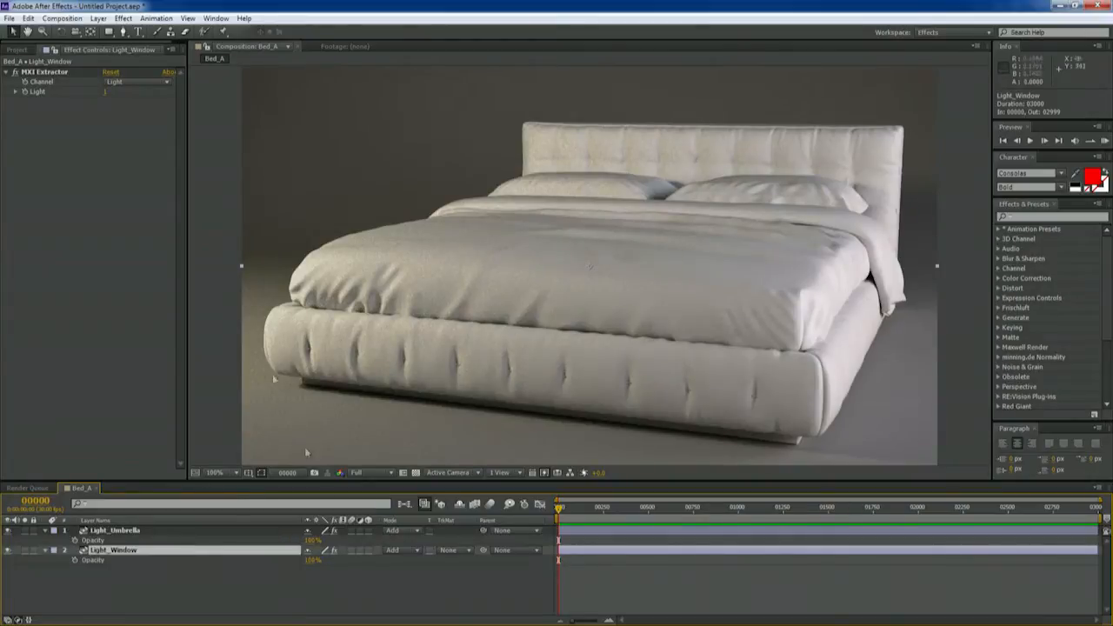
pyautogui.click(311, 540)
pyautogui.click(243, 529)
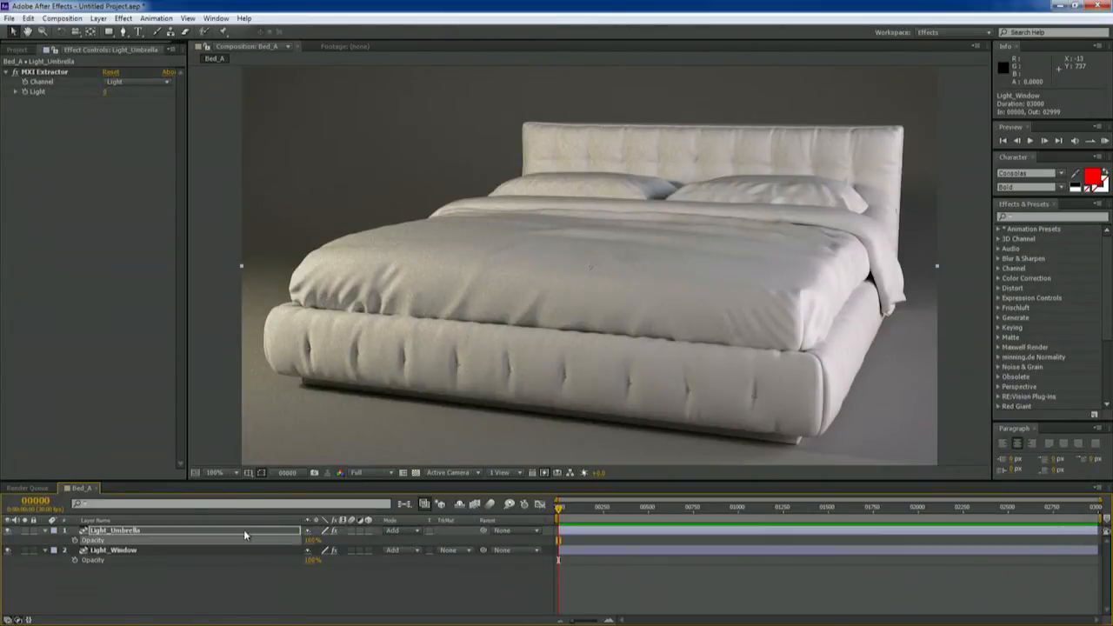
pyautogui.keyDown('ctrl'); pyautogui.click(241, 549); pyautogui.keyUp('ctrl')
pyautogui.press('t')
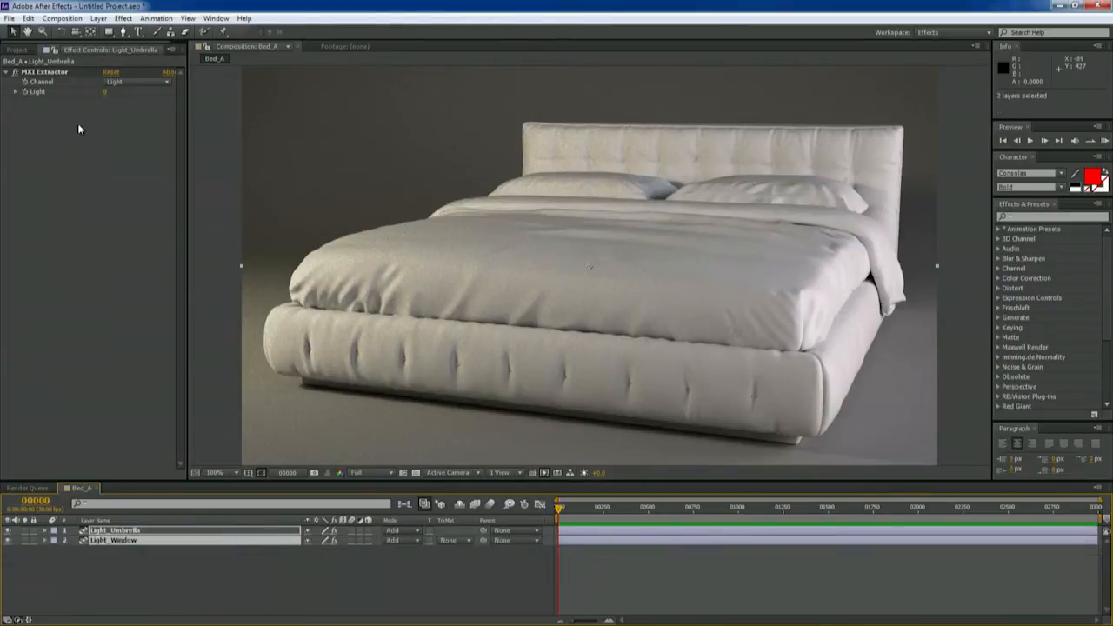
pyautogui.click(80, 129)
pyautogui.click(182, 566)
# Apply the Exposure colour correction effect to the Light_Window layer.
pyautogui.click(190, 531)
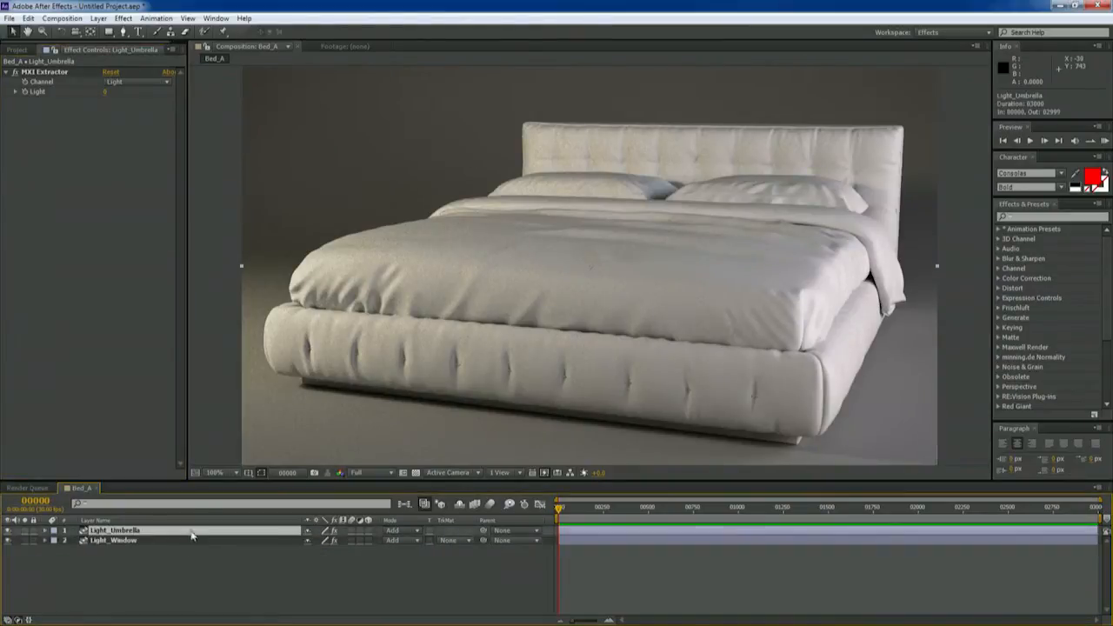
pyautogui.click(183, 544)
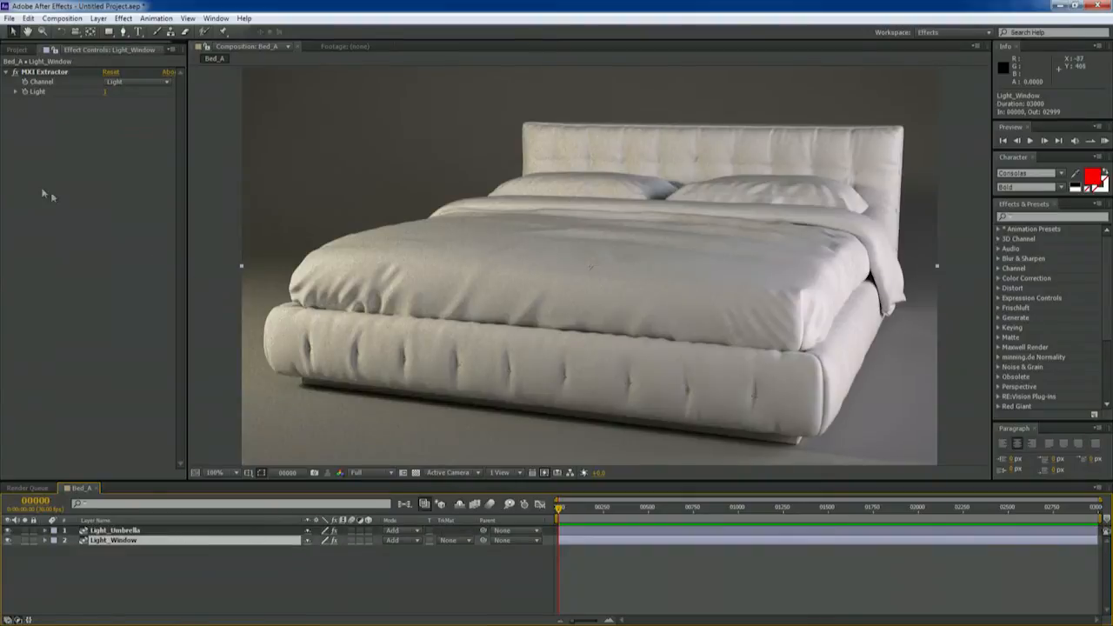
pyautogui.rightClick(54, 198)
pyautogui.moveTo(137, 239)
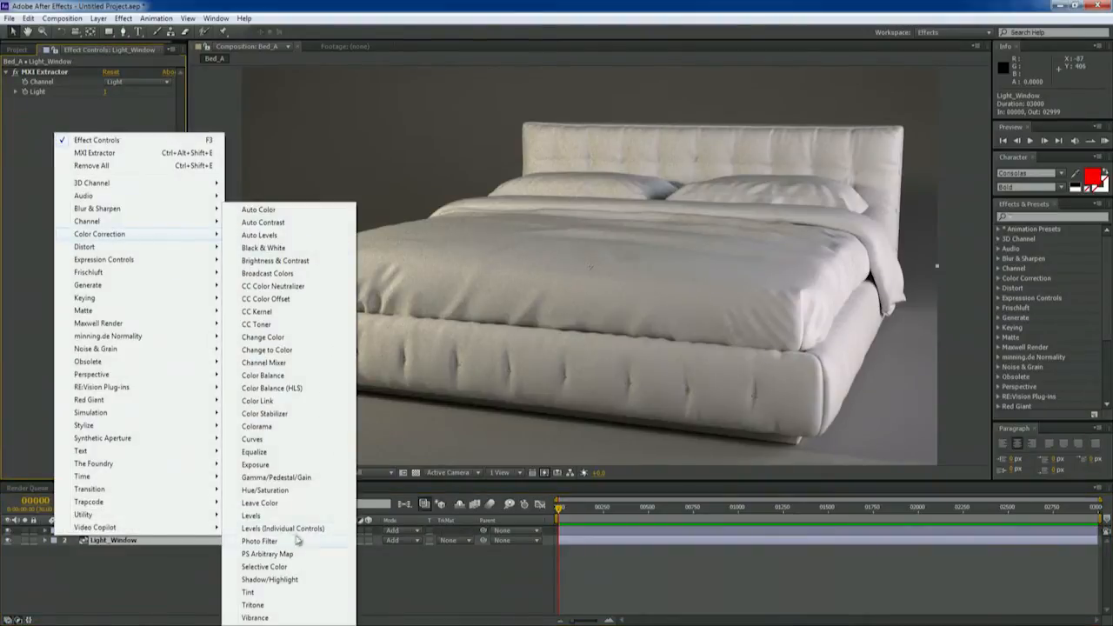
pyautogui.click(275, 465)
# Try lower and higher Exposure values on the Light_Window layer and set the exposure to 1.
pyautogui.moveTo(117, 131); pyautogui.dragTo(105, 190)
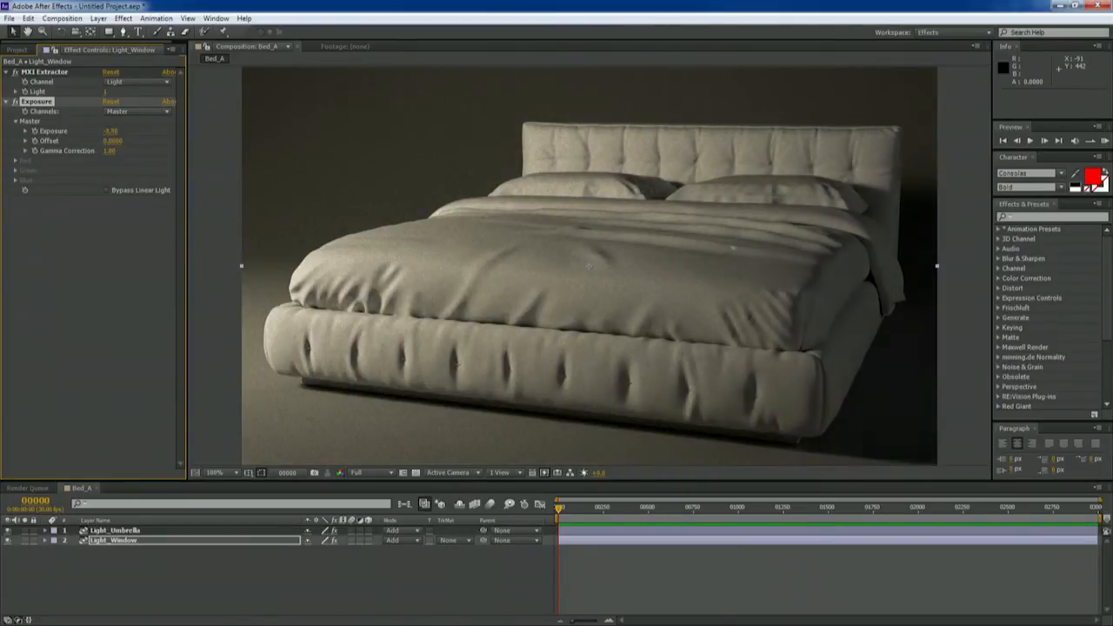
pyautogui.moveTo(17, 191); pyautogui.dragTo(309, 207)
pyautogui.click(110, 132)
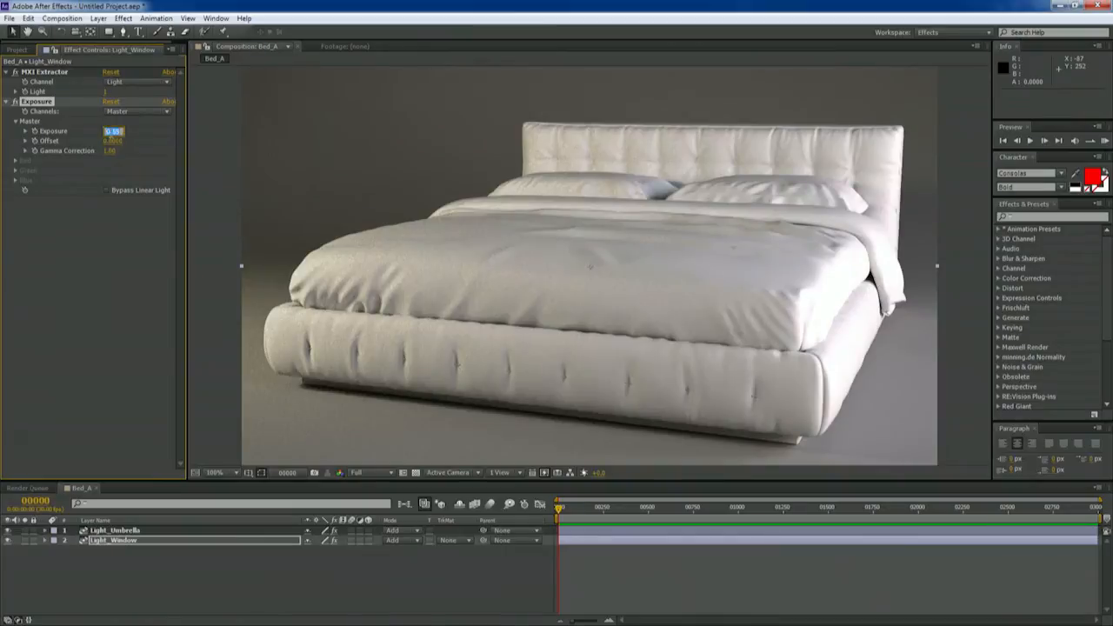
pyautogui.write('1')
pyautogui.press('Return')
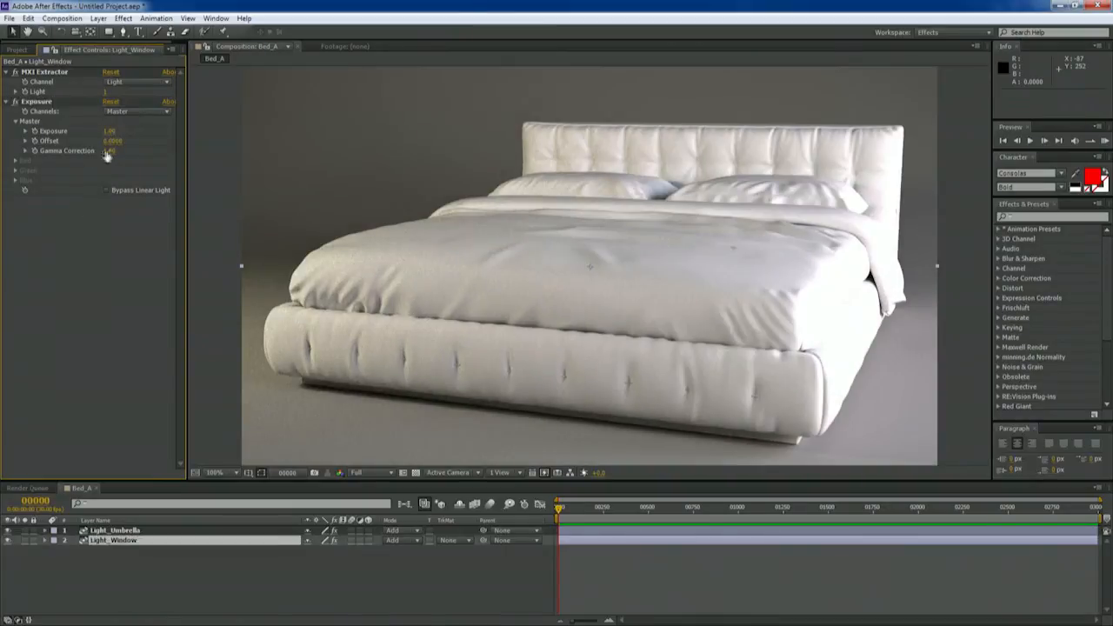
# Try a higher Gamma Correction on the Light_Window layer and delete its Exposure effect.
pyautogui.moveTo(109, 150); pyautogui.dragTo(133, 153)
pyautogui.hotkey('ctrl', 'z')
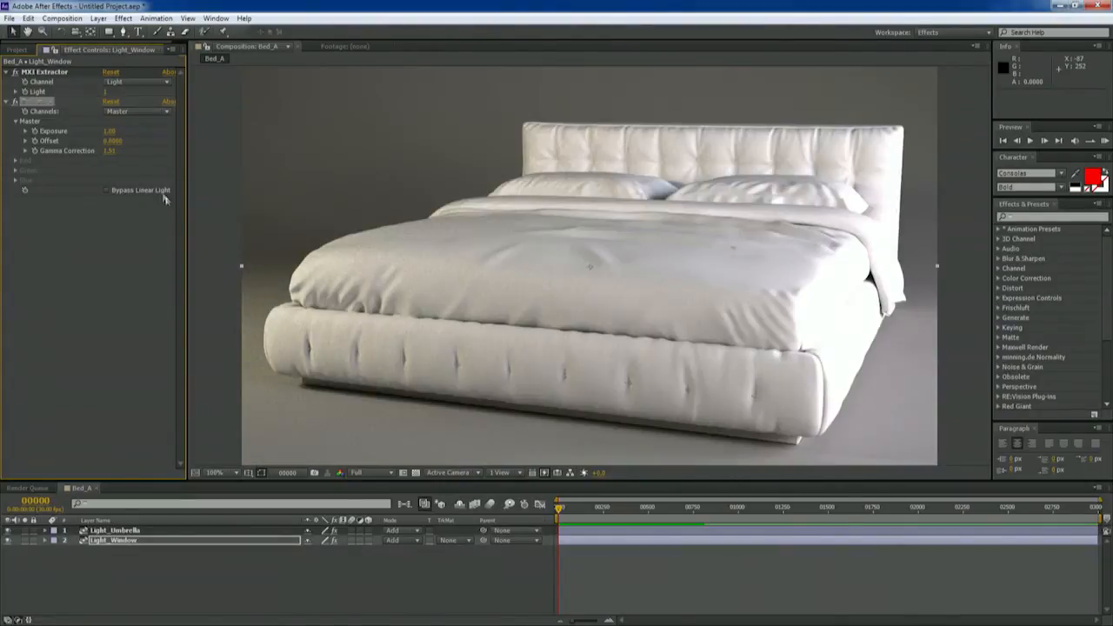
pyautogui.press('Delete')
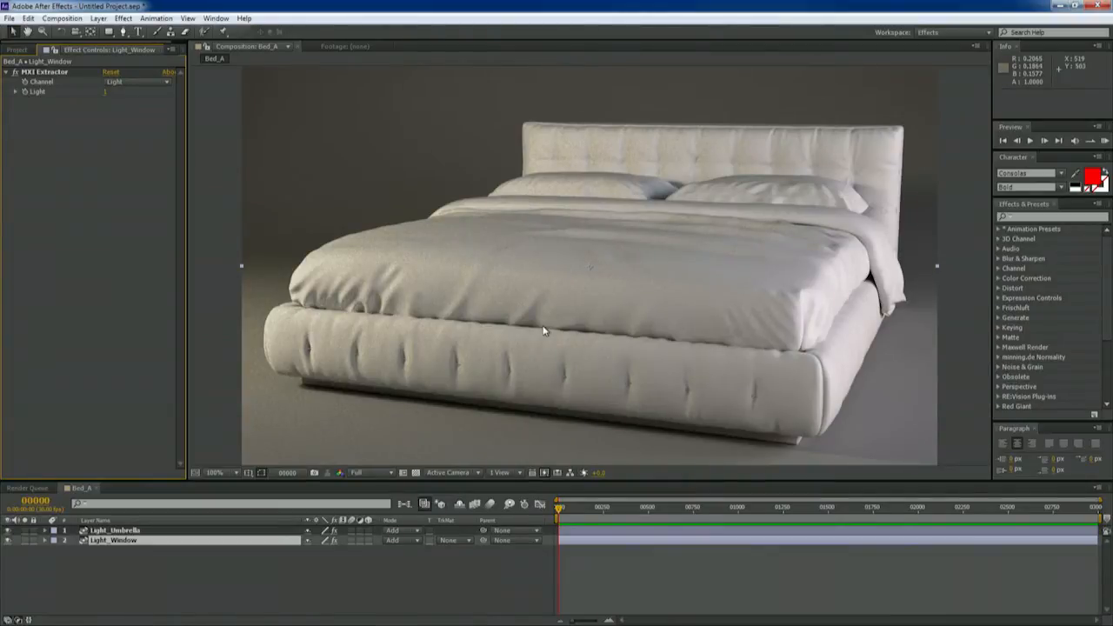
pyautogui.click(219, 584)
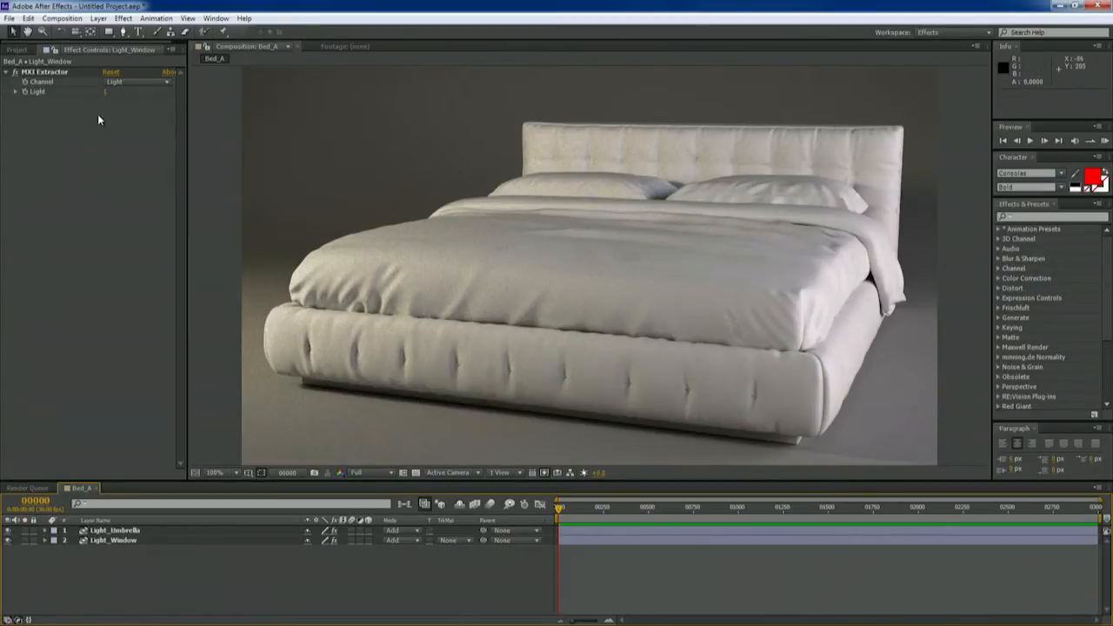
# Apply the Curves colour correction effect to the Light_Umbrella layer.
pyautogui.click(61, 194)
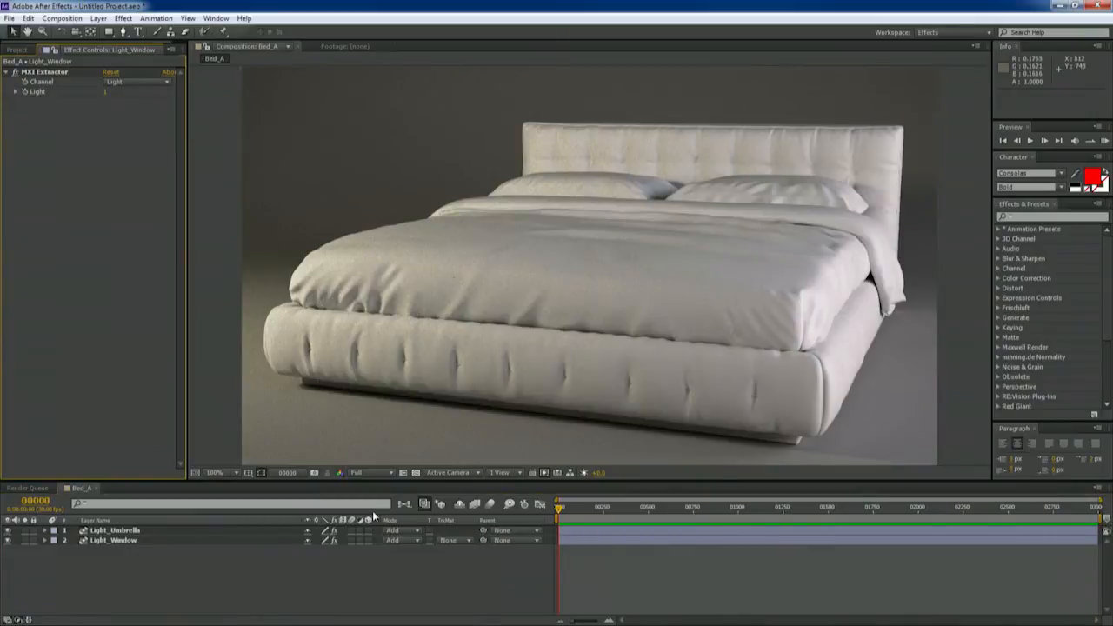
pyautogui.click(129, 531)
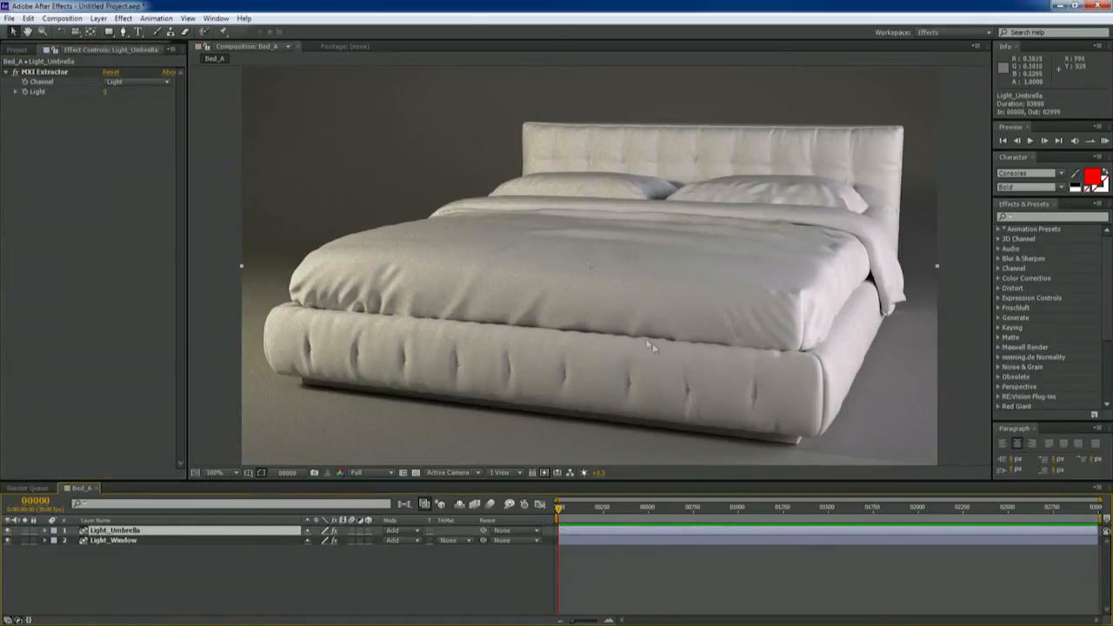
pyautogui.rightClick(82, 168)
pyautogui.moveTo(150, 267)
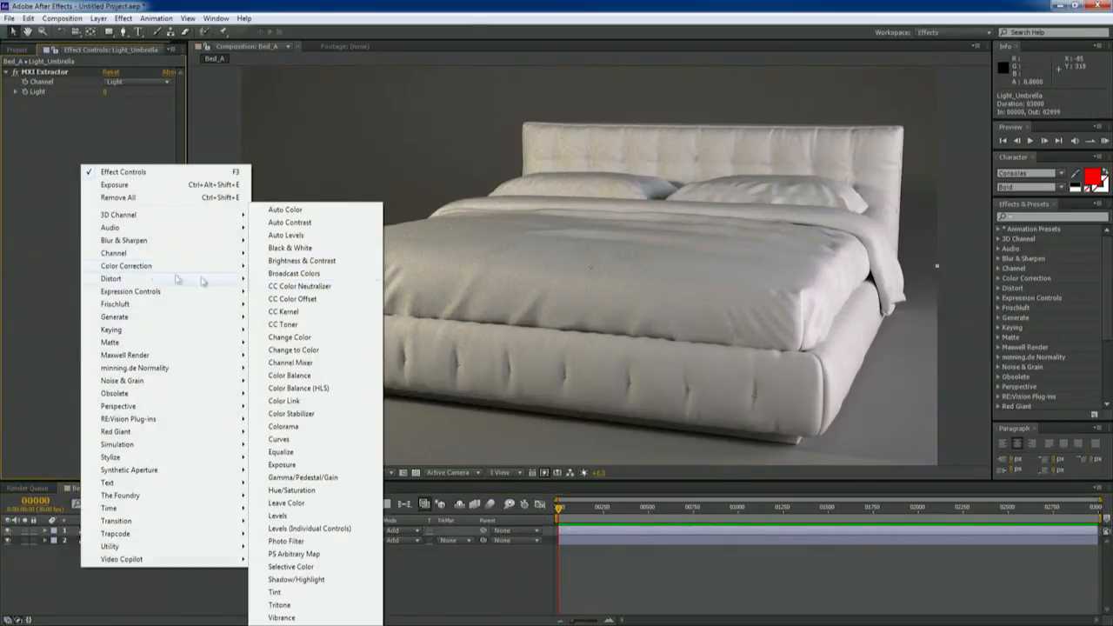
pyautogui.click(329, 445)
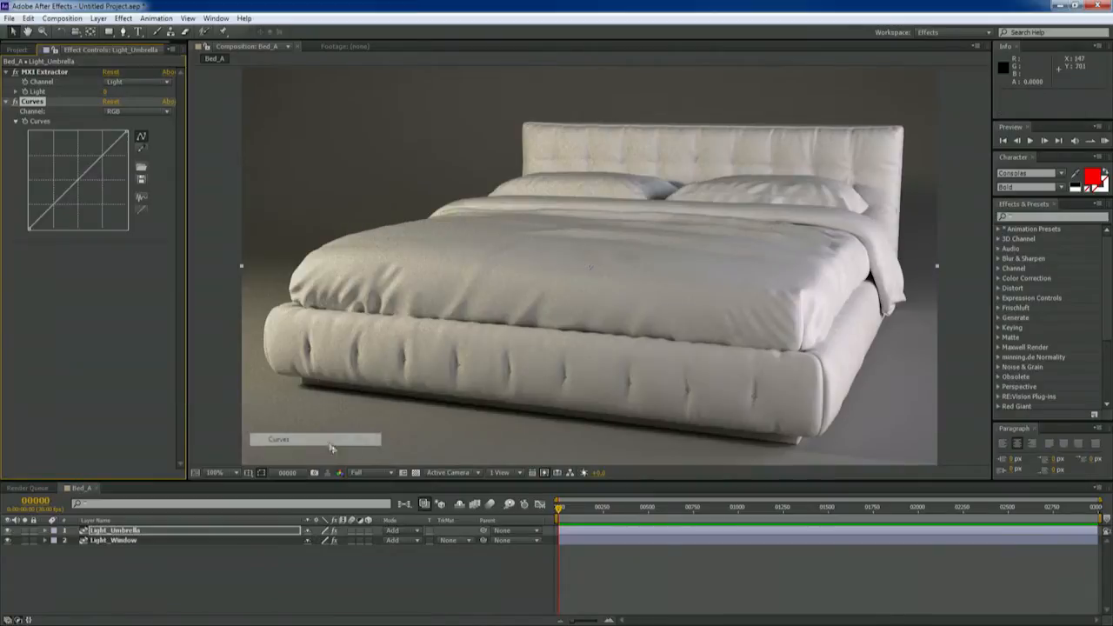
# Lower the Blue channel curve of the Light_Umbrella layer slightly at mid-range, undoing the excess adjustments.
pyautogui.click(117, 112)
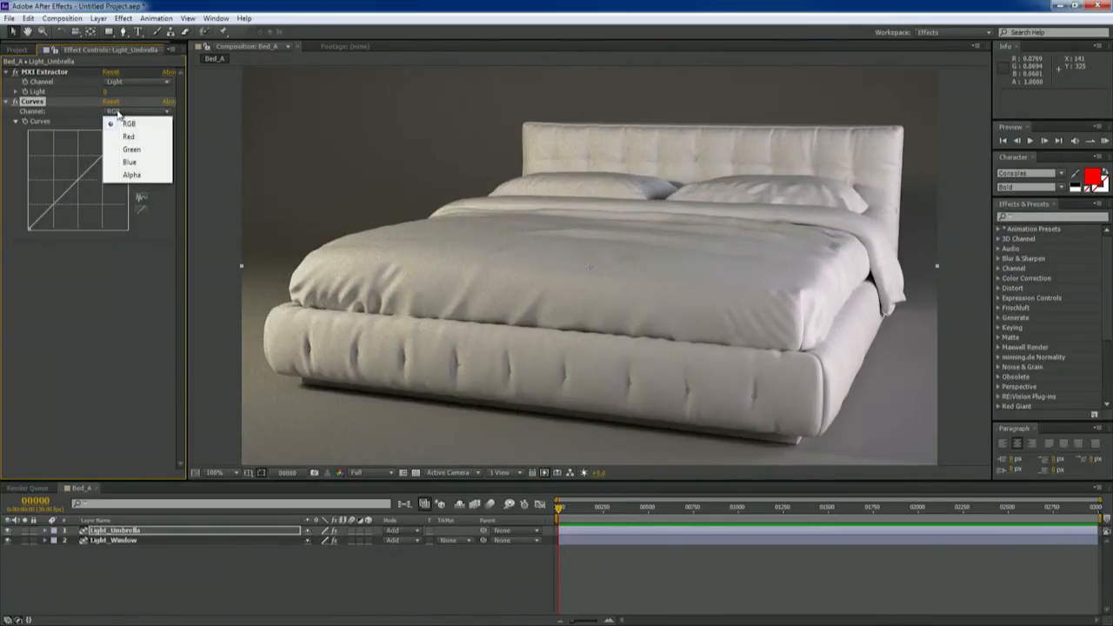
pyautogui.click(130, 162)
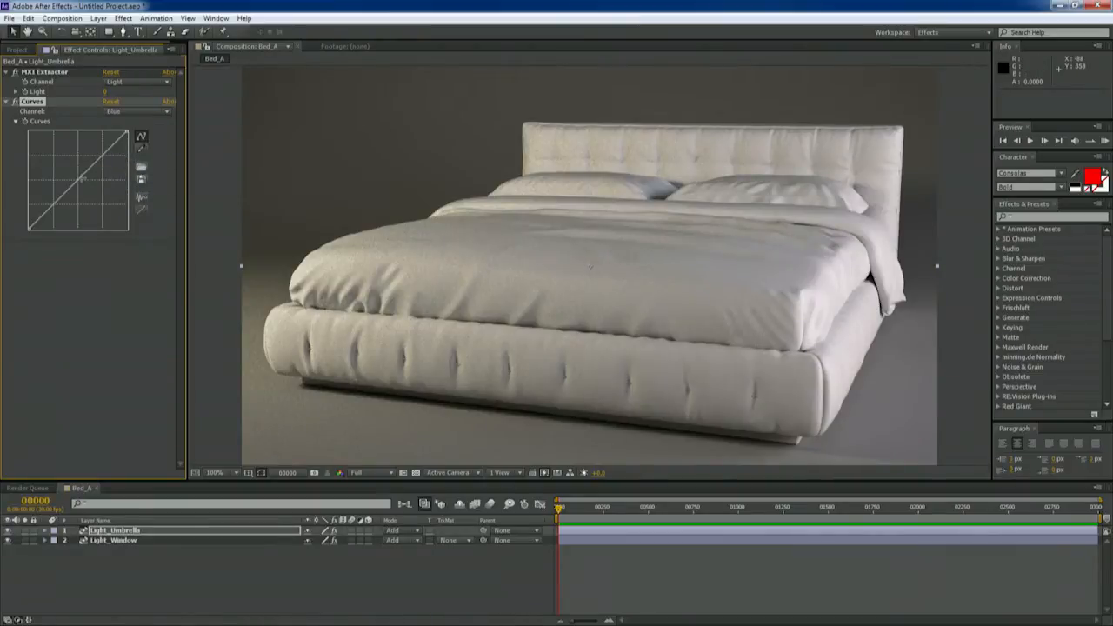
pyautogui.moveTo(80, 179); pyautogui.dragTo(83, 188)
pyautogui.hotkey('ctrl', 'z')
pyautogui.hotkey('ctrl', 'z')
pyautogui.hotkey('ctrl', 'z')
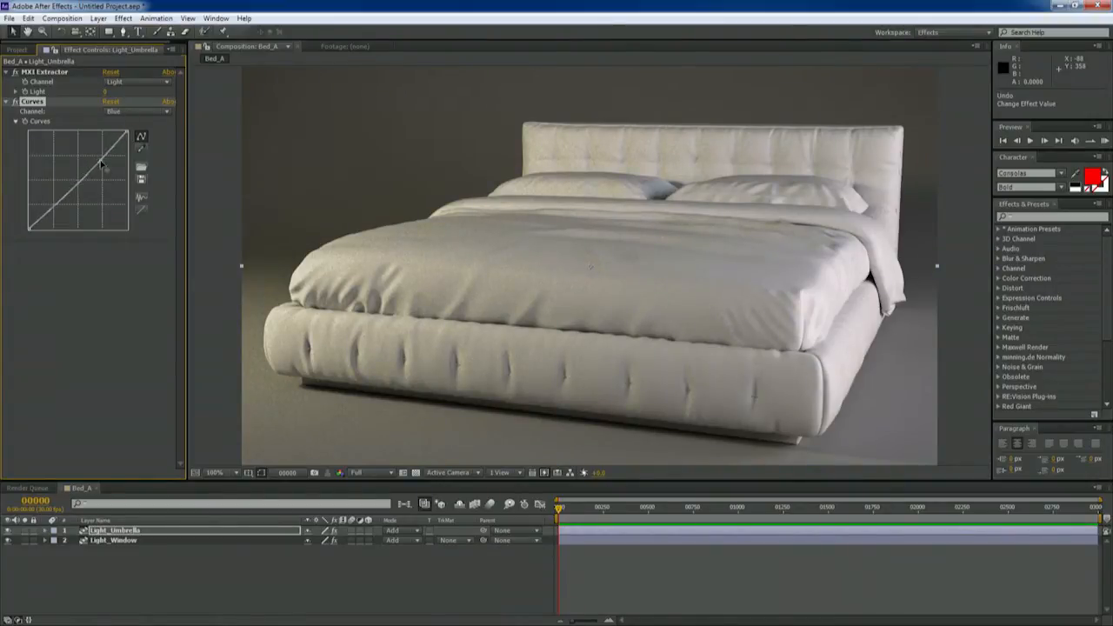
# Solo the Light_Umbrella layer and raise its Red channel curve at mid-range to warm the light.
pyautogui.click(126, 111)
pyautogui.click(130, 137)
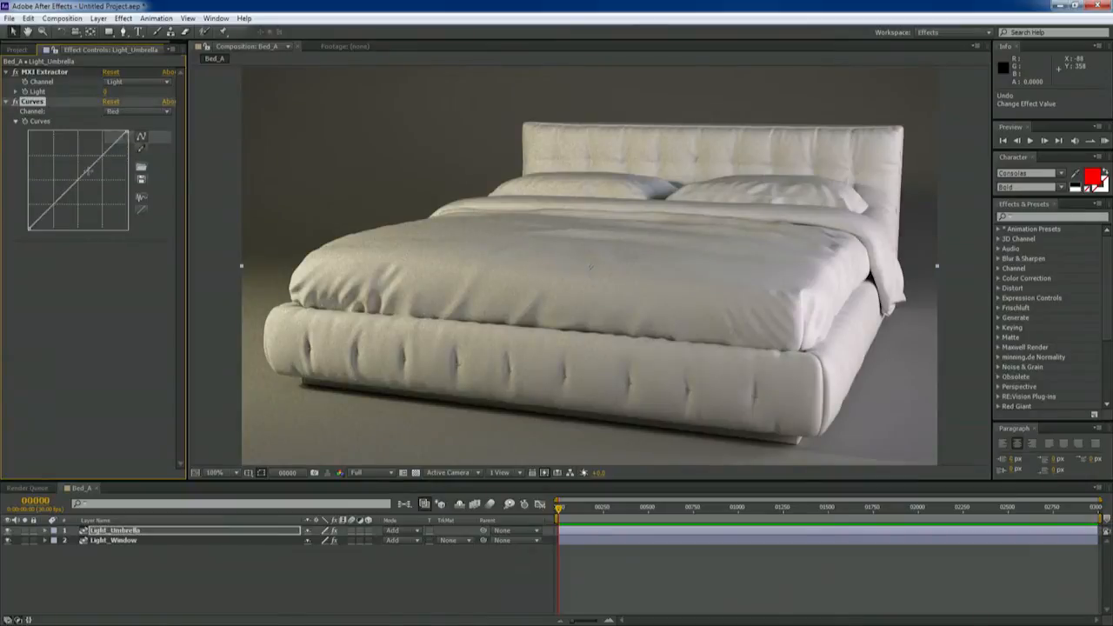
pyautogui.moveTo(86, 168); pyautogui.dragTo(88, 169)
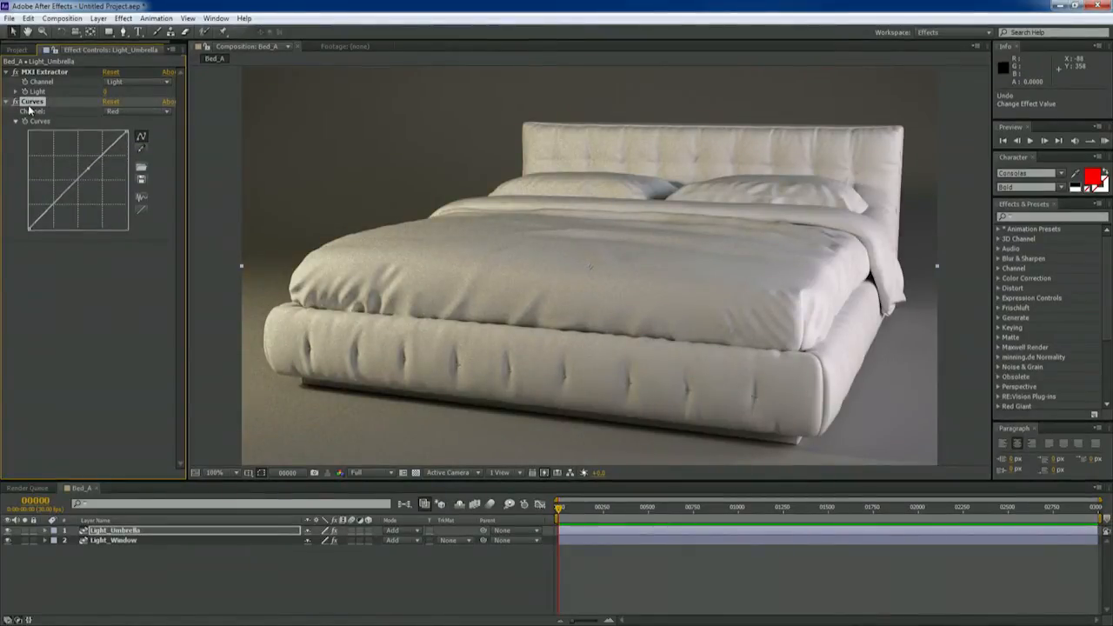
pyautogui.click(25, 531)
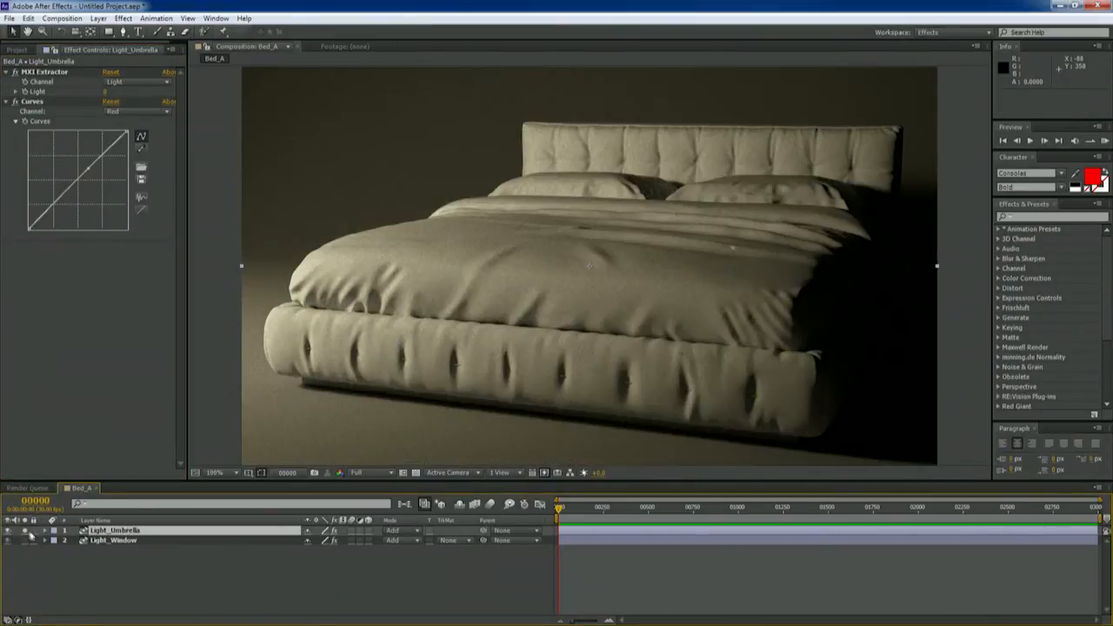
pyautogui.moveTo(88, 170); pyautogui.dragTo(75, 168)
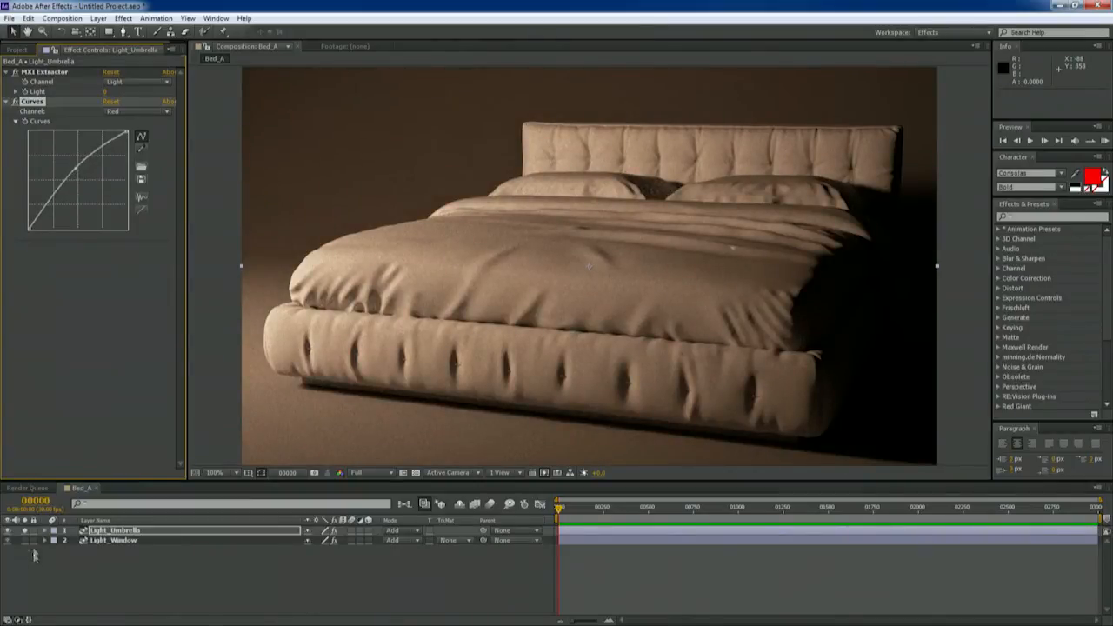
# Turn off solo for the Light_Umbrella layer and add a Curves effect to the Light_Window layer.
pyautogui.click(113, 541)
pyautogui.click(24, 531)
pyautogui.hotkey('ctrl', 'v')
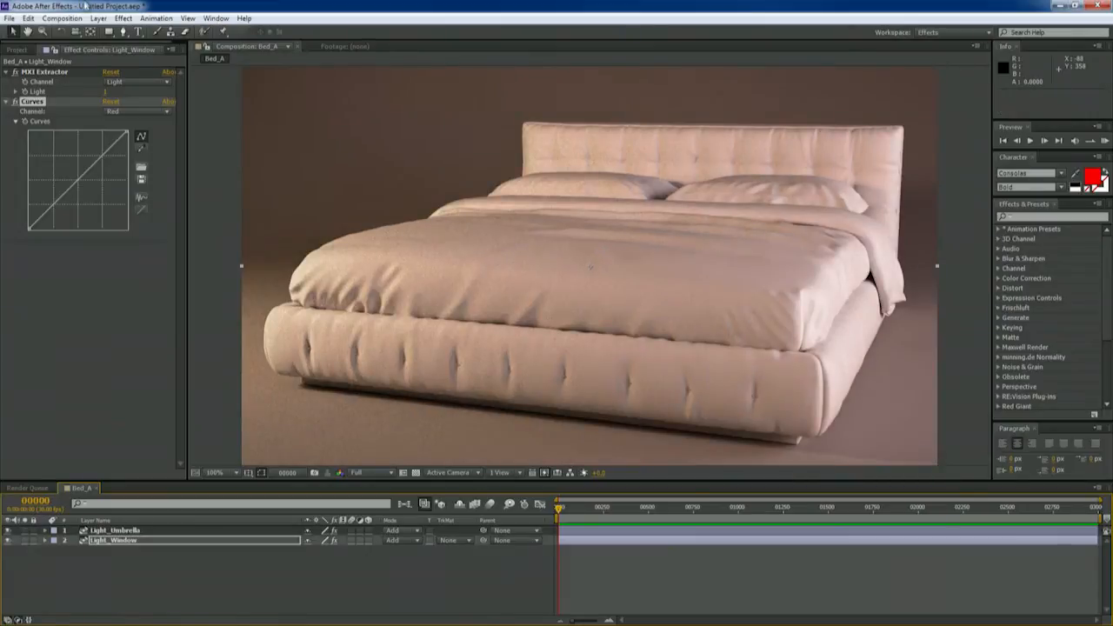
pyautogui.click(145, 214)
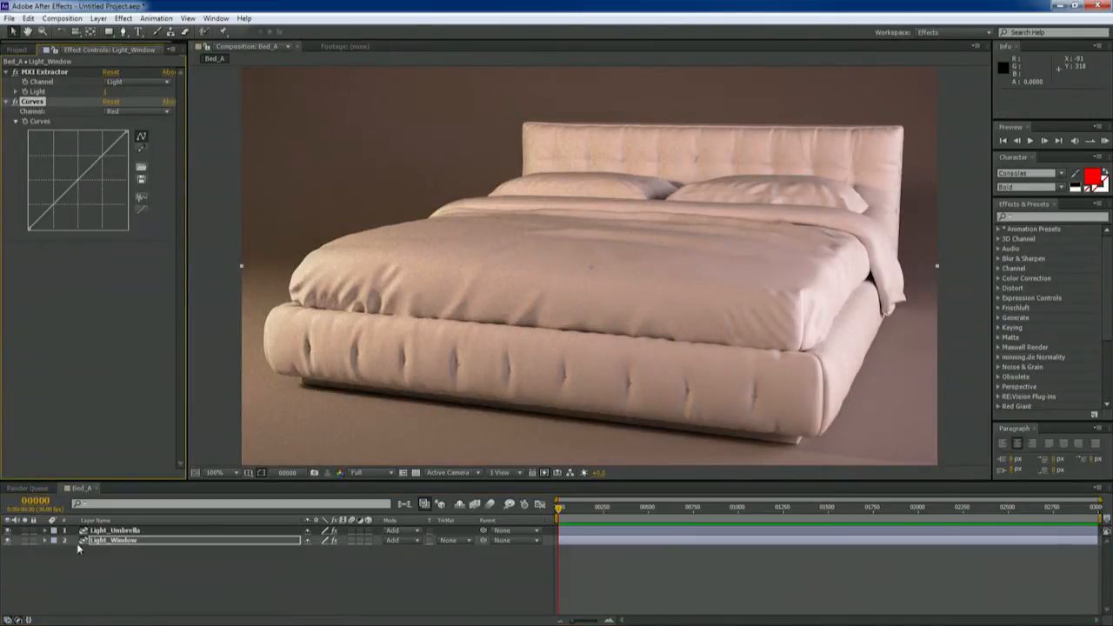
# Solo the Light_Window layer and raise its Blue channel curve at mid-range.
pyautogui.click(24, 540)
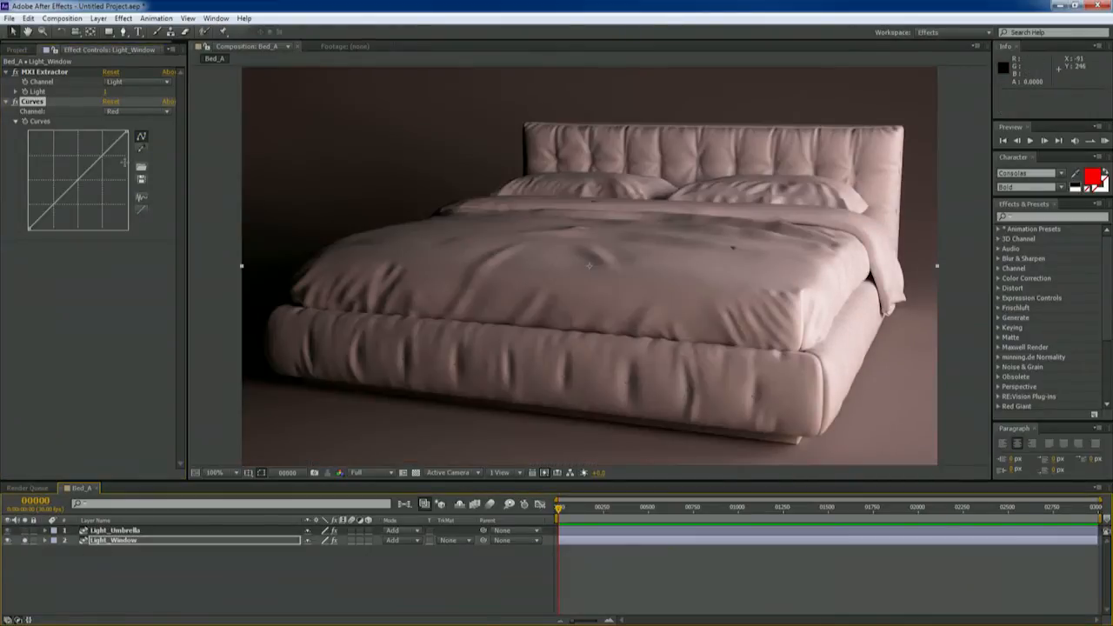
pyautogui.click(137, 112)
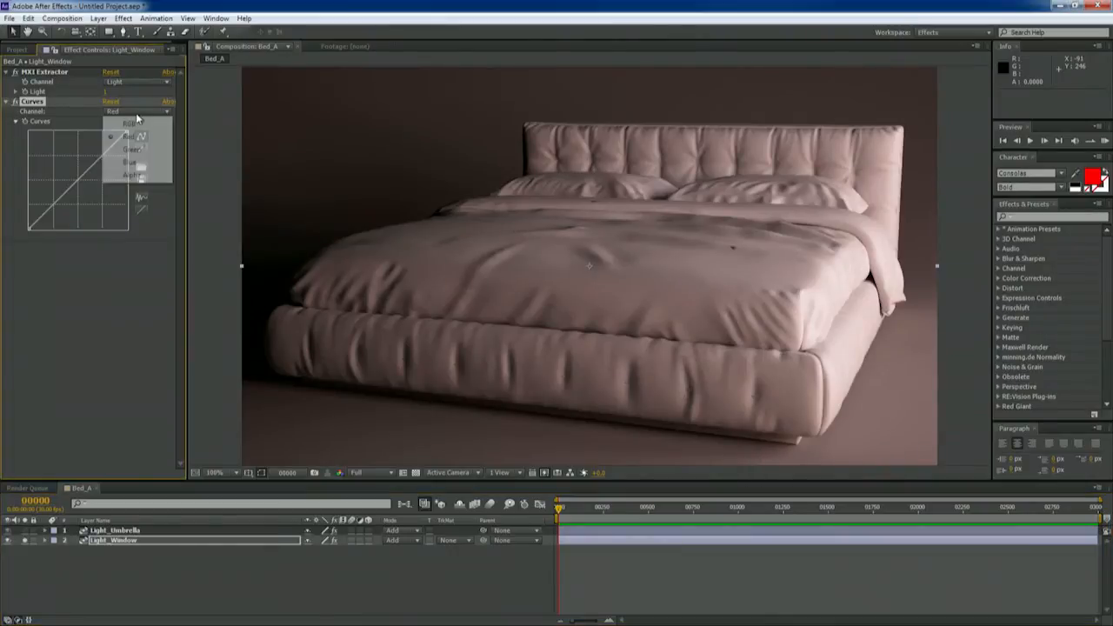
pyautogui.click(131, 122)
pyautogui.click(136, 111)
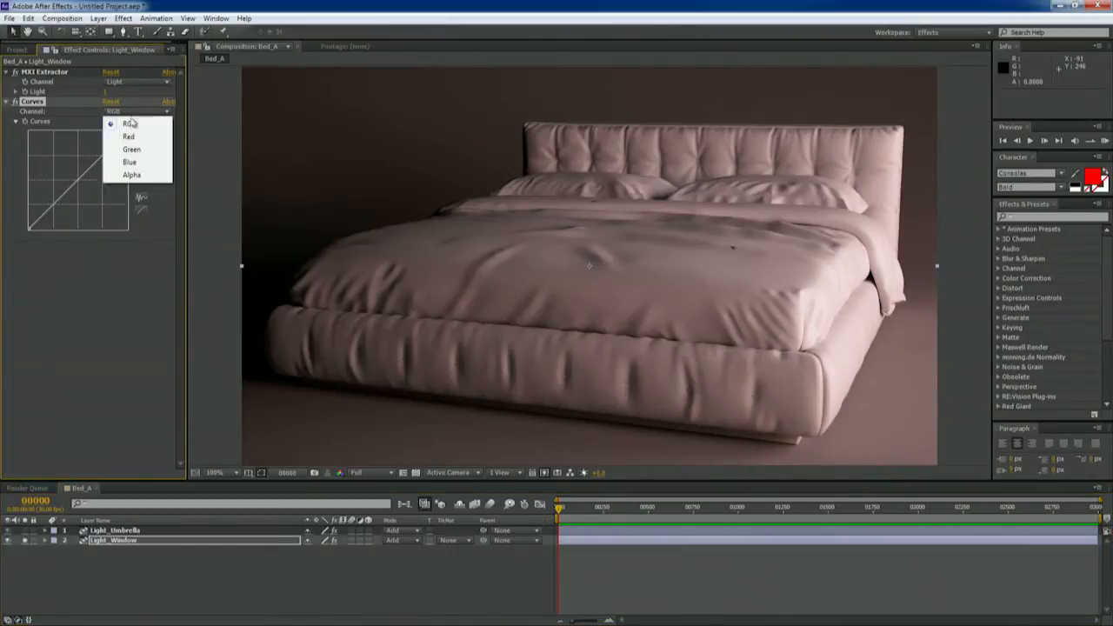
pyautogui.click(130, 161)
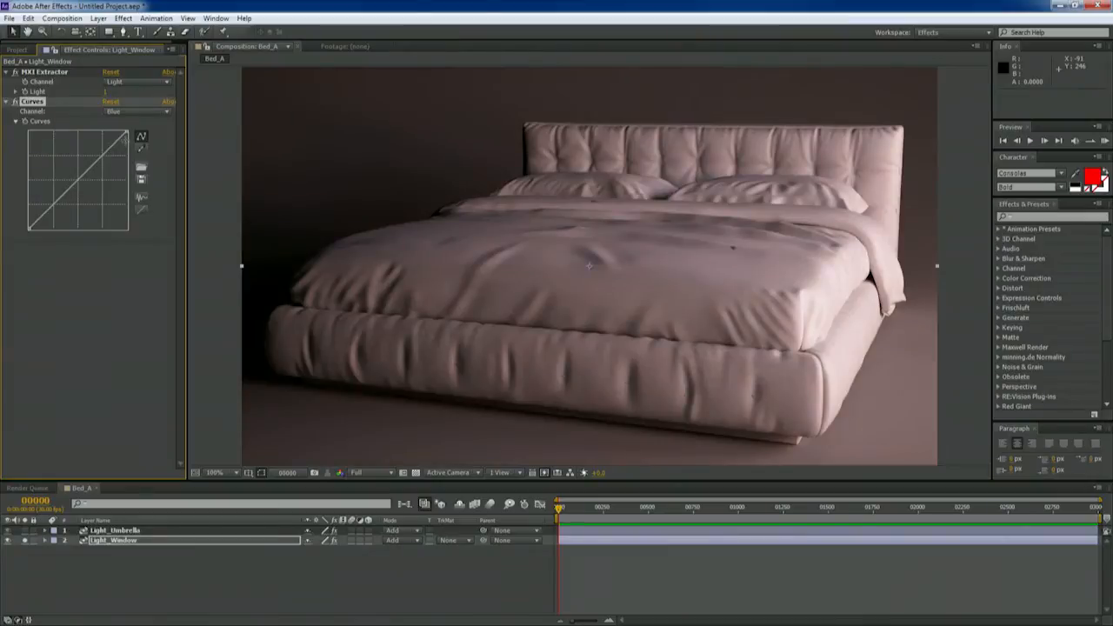
pyautogui.moveTo(92, 168); pyautogui.dragTo(86, 163)
# Lower the Red channel curve of the Light_Window layer at mid-range to cool the light.
pyautogui.click(136, 111)
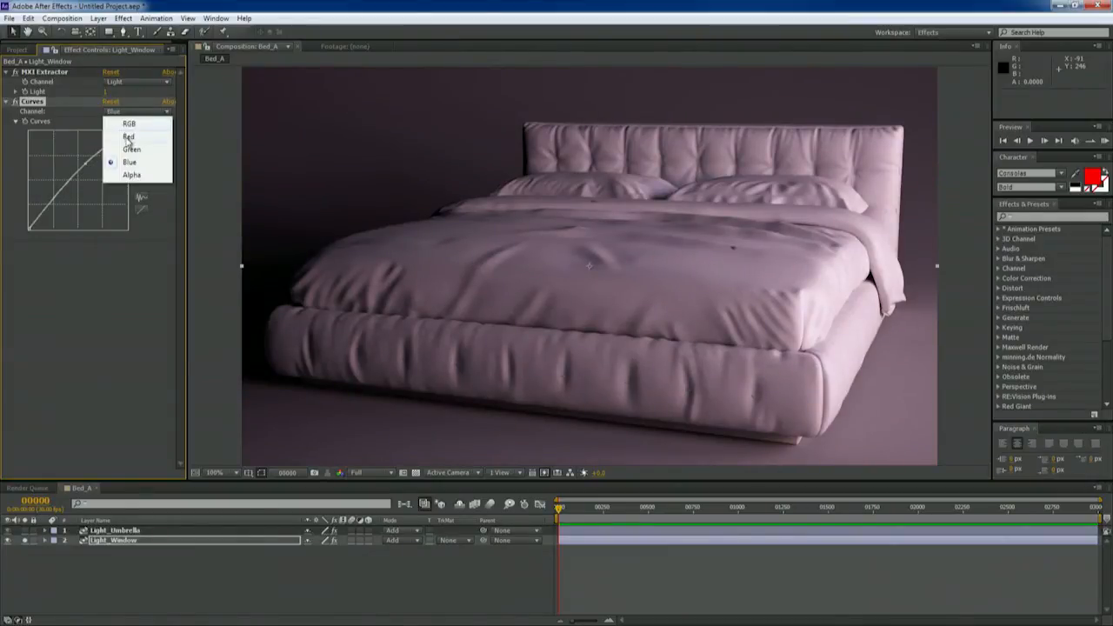
pyautogui.click(130, 136)
pyautogui.click(142, 210)
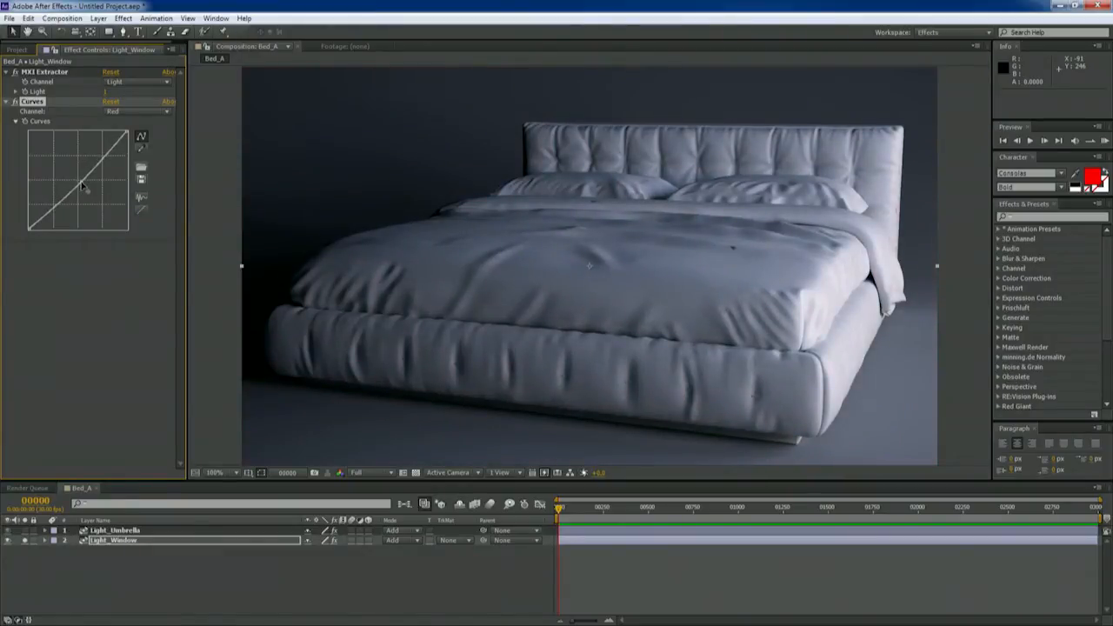
pyautogui.moveTo(83, 185); pyautogui.dragTo(85, 185)
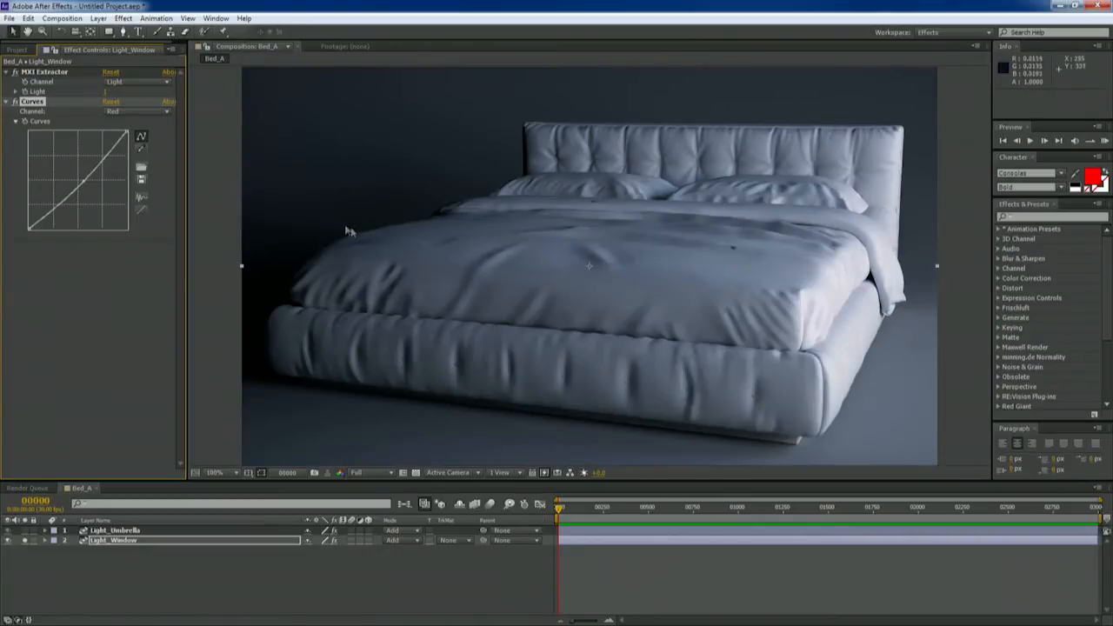
# Collapse the Light_Window layer's effects and turn off its solo to show both lights combined.
pyautogui.click(6, 102)
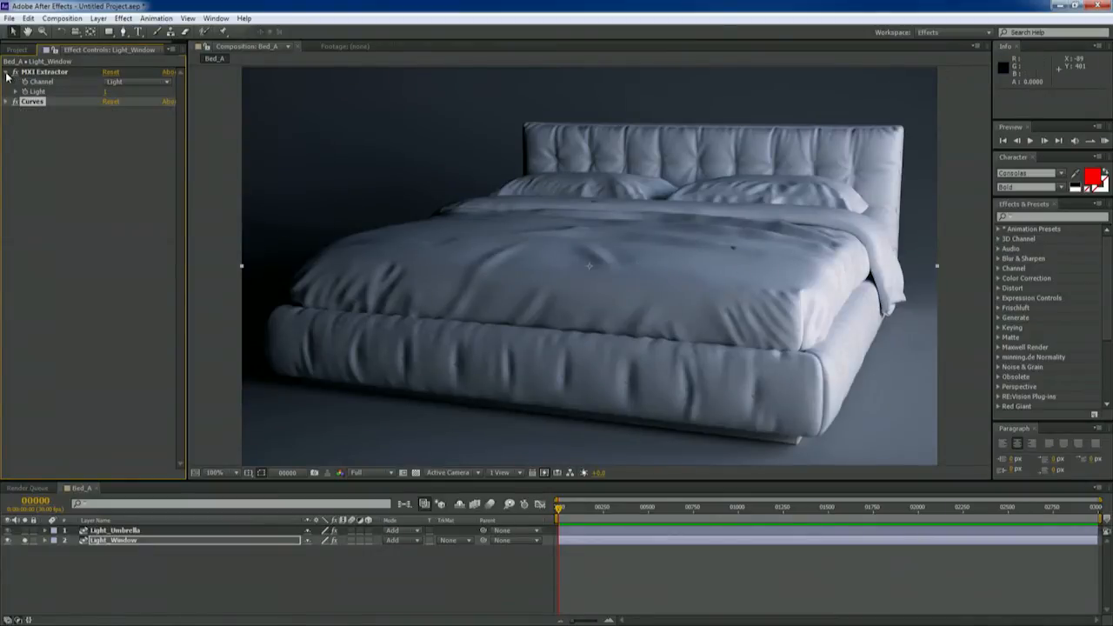
pyautogui.click(6, 72)
pyautogui.click(25, 540)
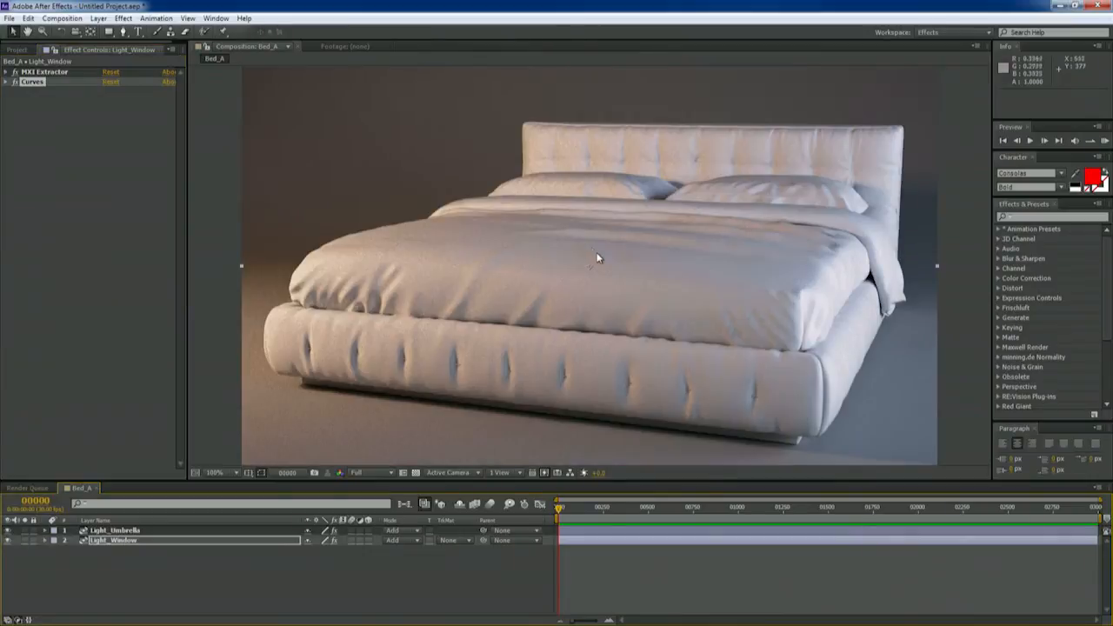
pyautogui.scroll(-1, 643, 269)
pyautogui.scroll(1, 642, 267)
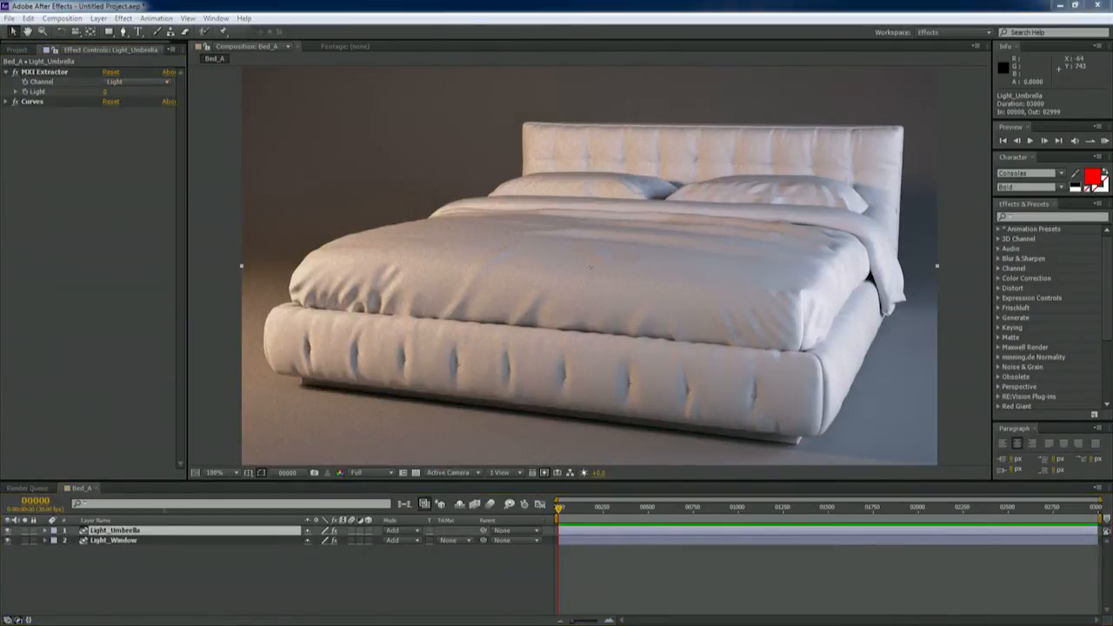
# Hide and show the Light_Umbrella layer to compare the bed with and without the umbrella light.
pyautogui.click(142, 540)
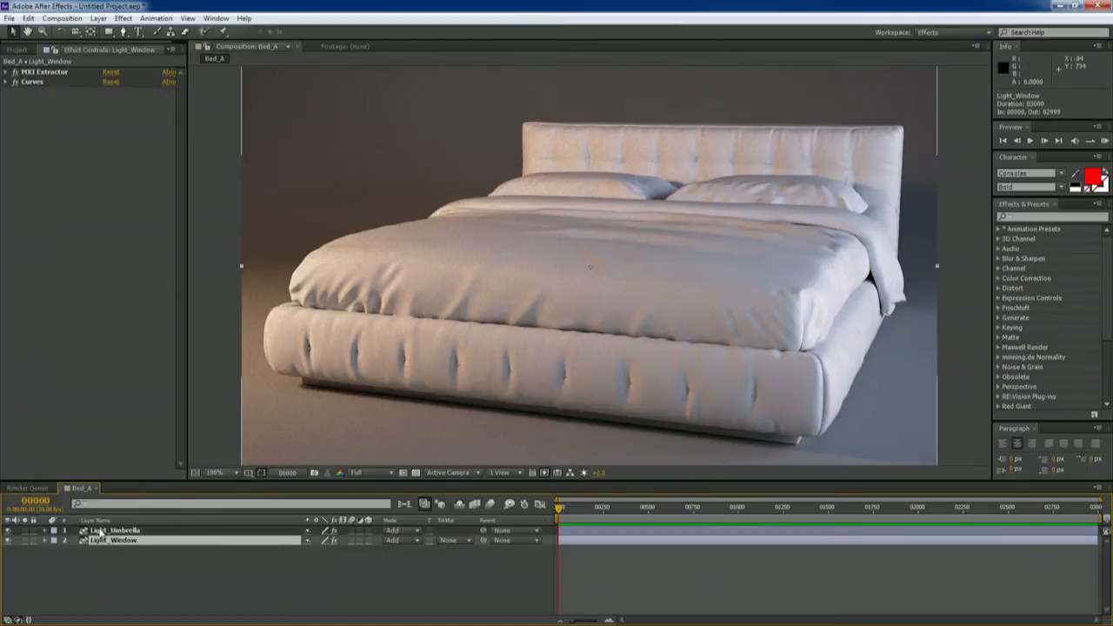
pyautogui.click(8, 530)
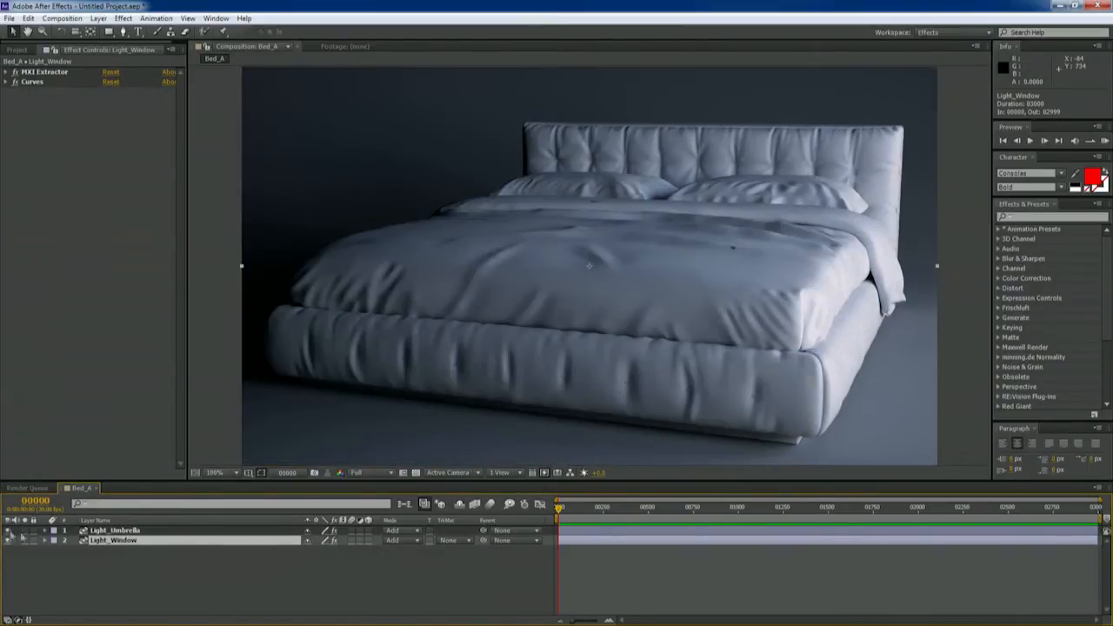
pyautogui.click(8, 531)
pyautogui.click(374, 224)
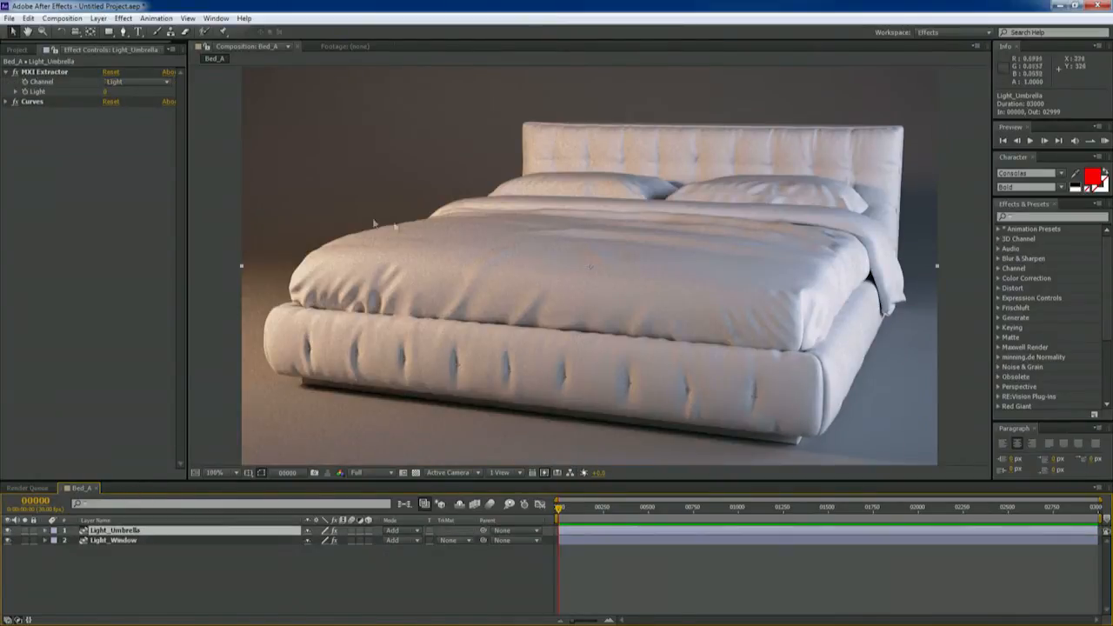
pyautogui.click(21, 534)
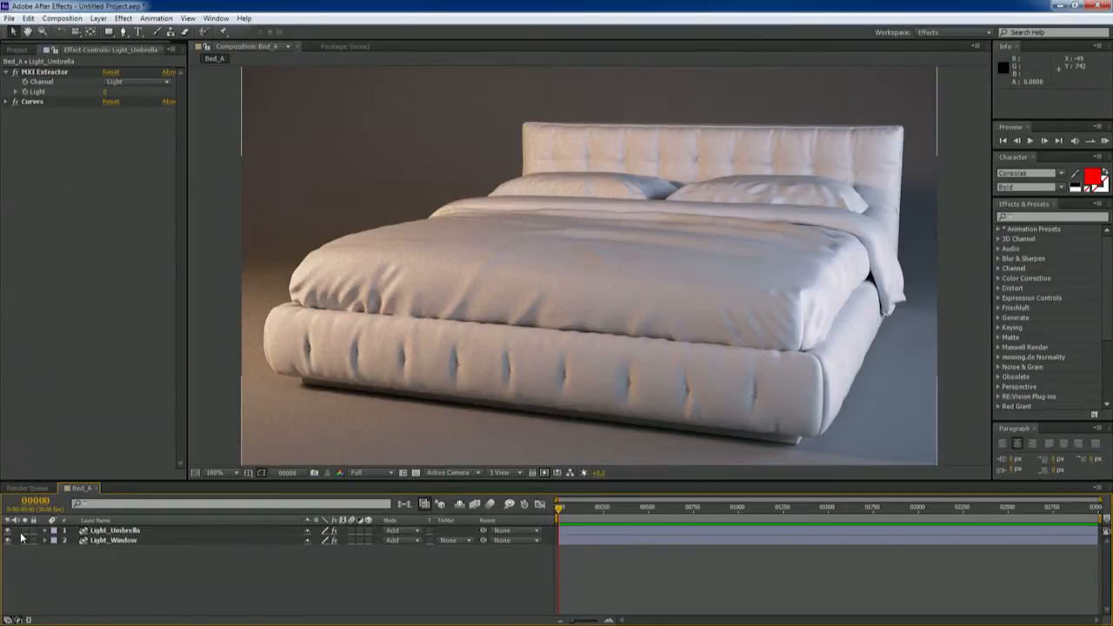
# Solo the Light_Umbrella layer and examine its grain up close along the bed's base and headboard.
pyautogui.click(25, 531)
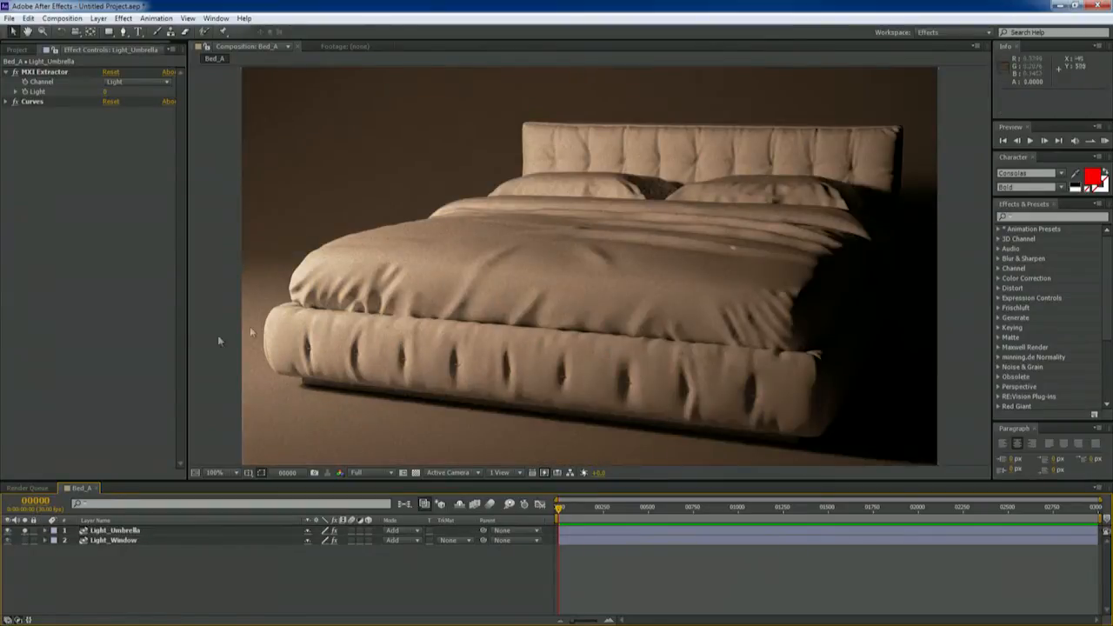
pyautogui.scroll(1, 411, 276)
pyautogui.moveTo(691, 283); pyautogui.dragTo(740, 243)
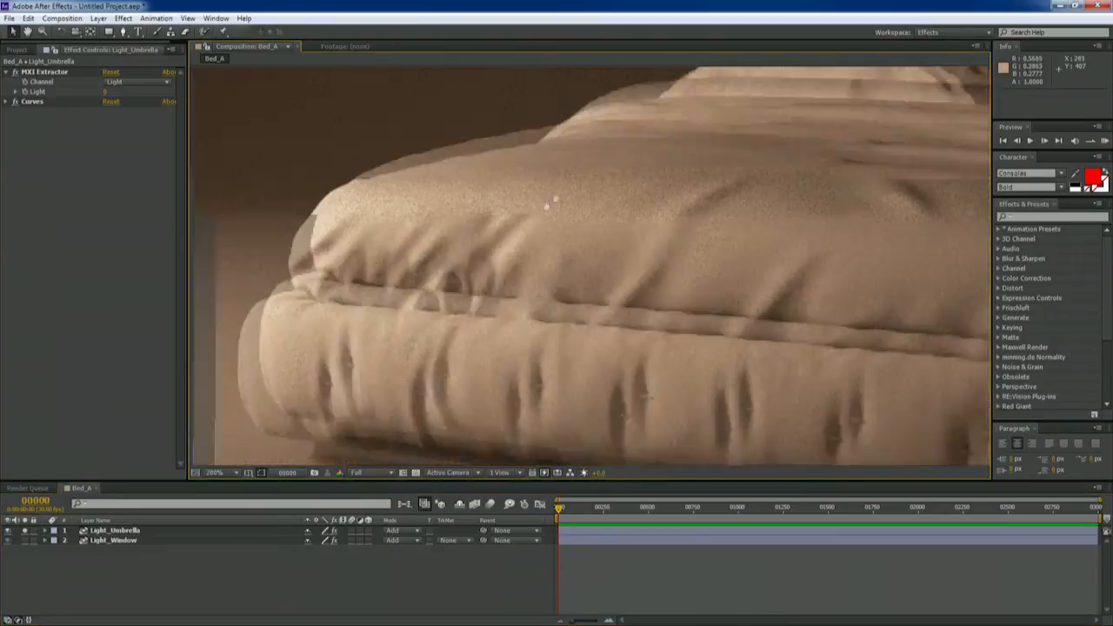
pyautogui.moveTo(452, 348); pyautogui.dragTo(550, 169)
pyautogui.moveTo(859, 238); pyautogui.dragTo(520, 279)
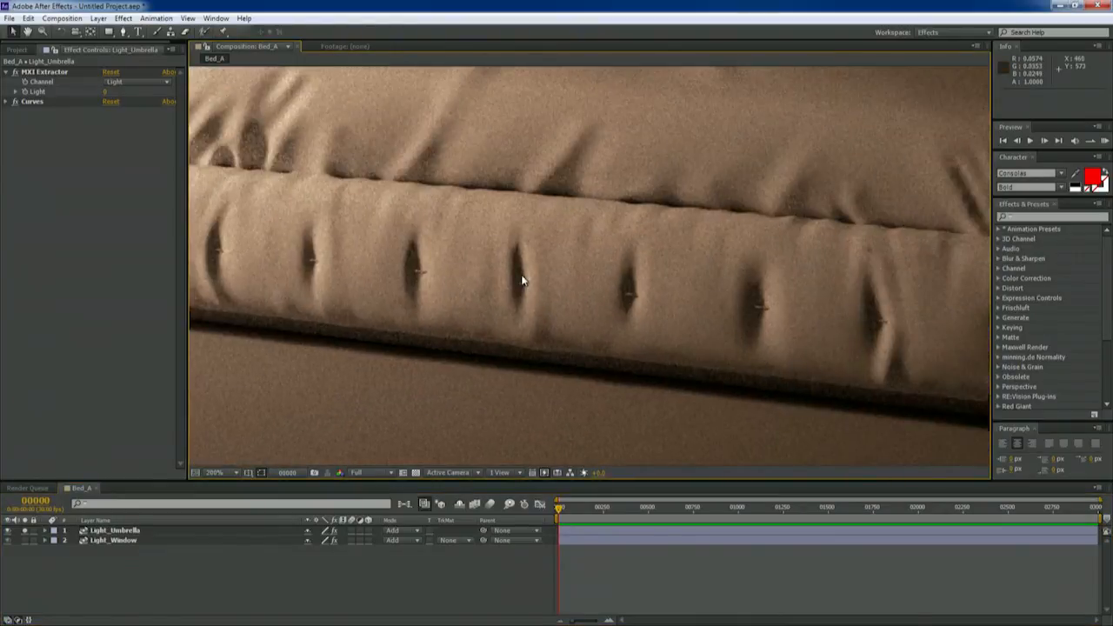
pyautogui.moveTo(729, 161); pyautogui.dragTo(594, 322)
pyautogui.moveTo(694, 234); pyautogui.dragTo(611, 327)
pyautogui.moveTo(739, 374); pyautogui.dragTo(649, 366)
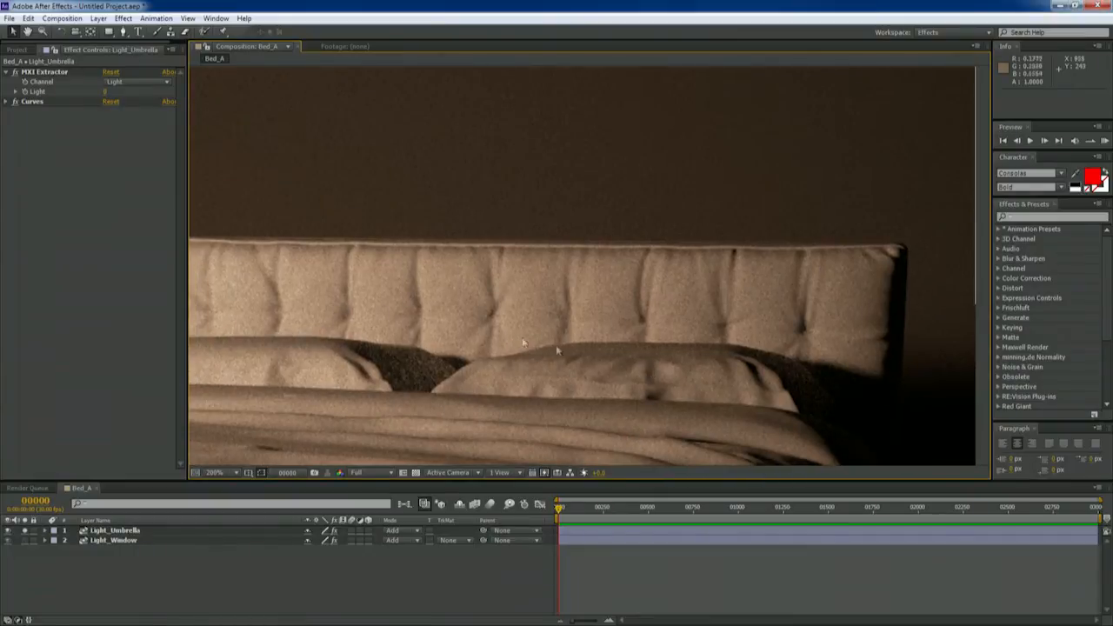
pyautogui.moveTo(557, 348); pyautogui.dragTo(512, 338)
# Examine the umbrella light's noise on the duvet folds, front base and pillows at 200% magnification.
pyautogui.scroll(-2, 534, 256)
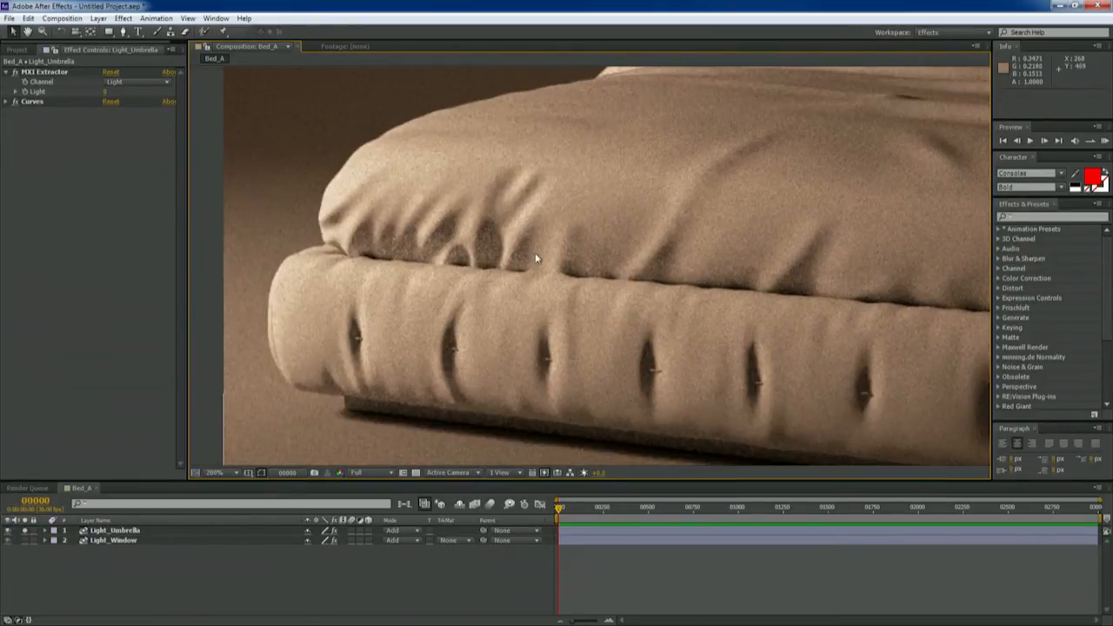
pyautogui.scroll(-2, 422, 314)
pyautogui.scroll(2, 574, 254)
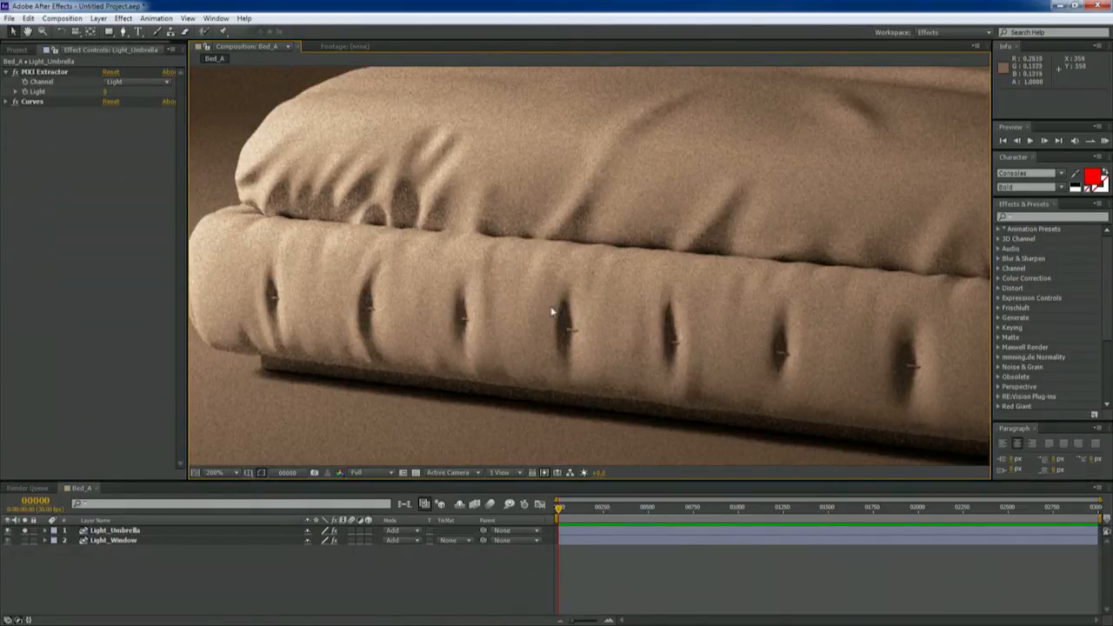
pyautogui.scroll(-2, 548, 312)
pyautogui.scroll(1, 590, 192)
pyautogui.moveTo(700, 168); pyautogui.dragTo(601, 266)
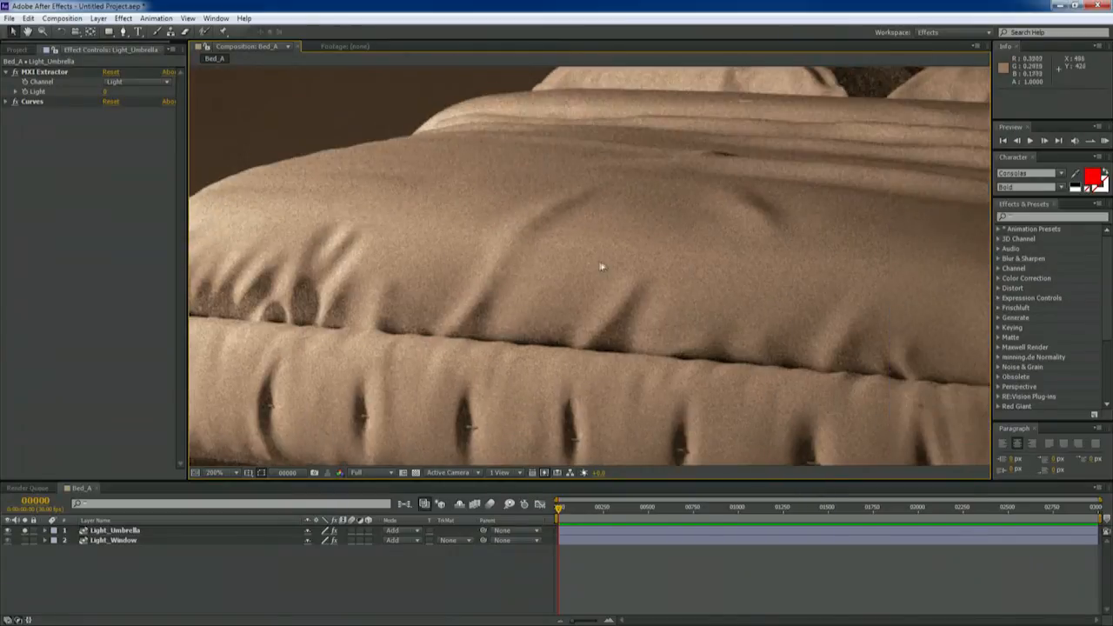
pyautogui.scroll(-1, 434, 200)
pyautogui.moveTo(741, 198); pyautogui.dragTo(582, 210)
pyautogui.scroll(1, 584, 212)
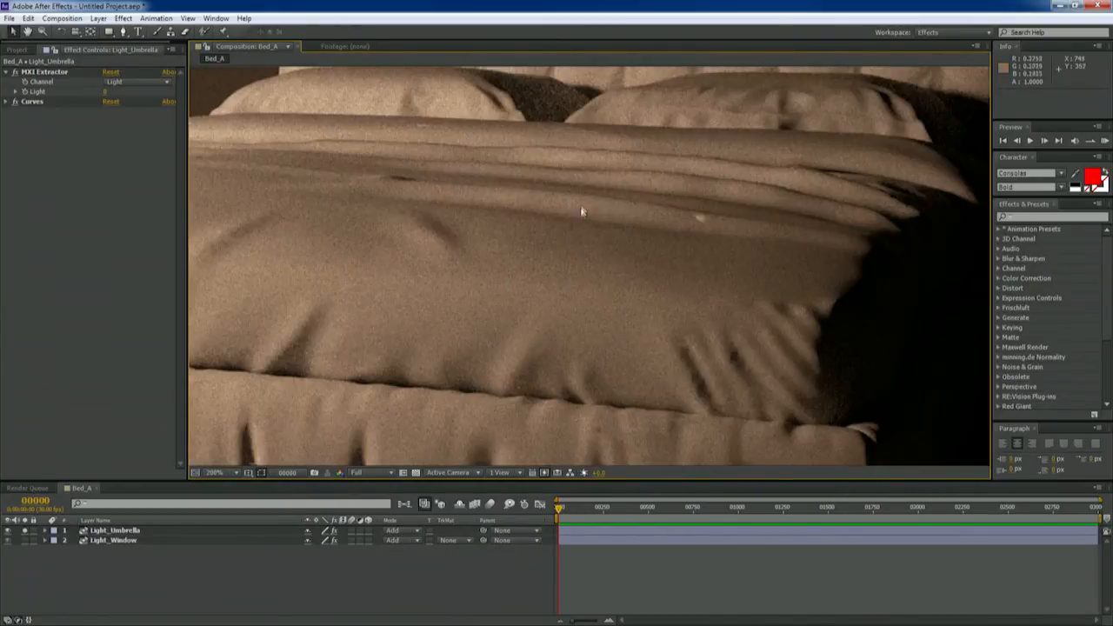
pyautogui.moveTo(562, 149); pyautogui.dragTo(560, 245)
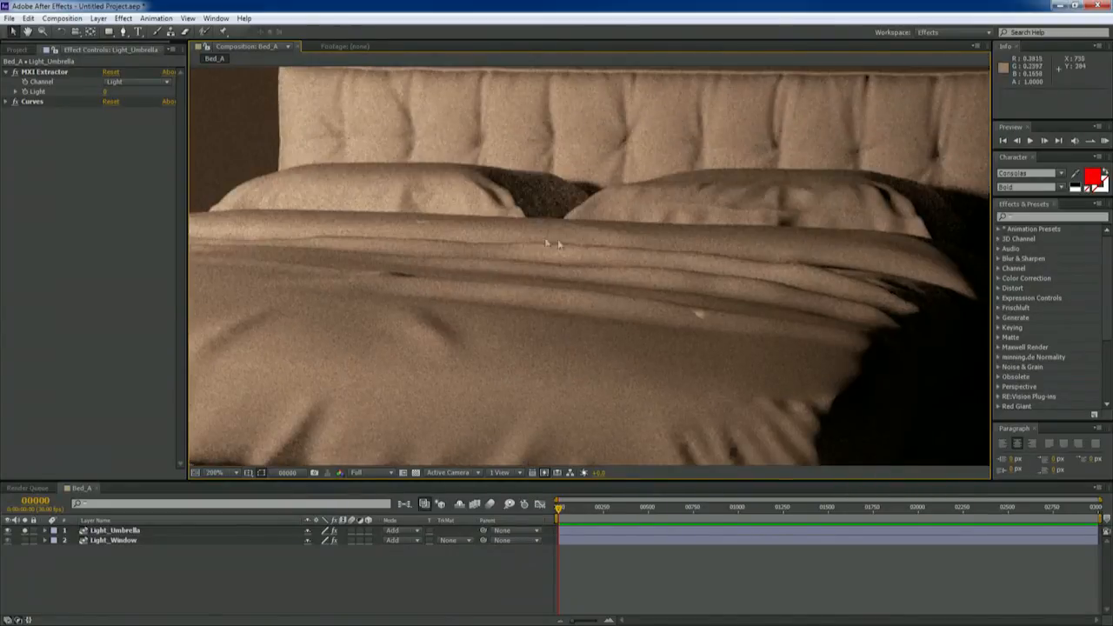
# Solo the Light_Window layer instead of Light_Umbrella and inspect its noise on the headboard, base and bed corner.
pyautogui.click(25, 539)
pyautogui.click(26, 530)
pyautogui.moveTo(793, 318); pyautogui.dragTo(578, 322)
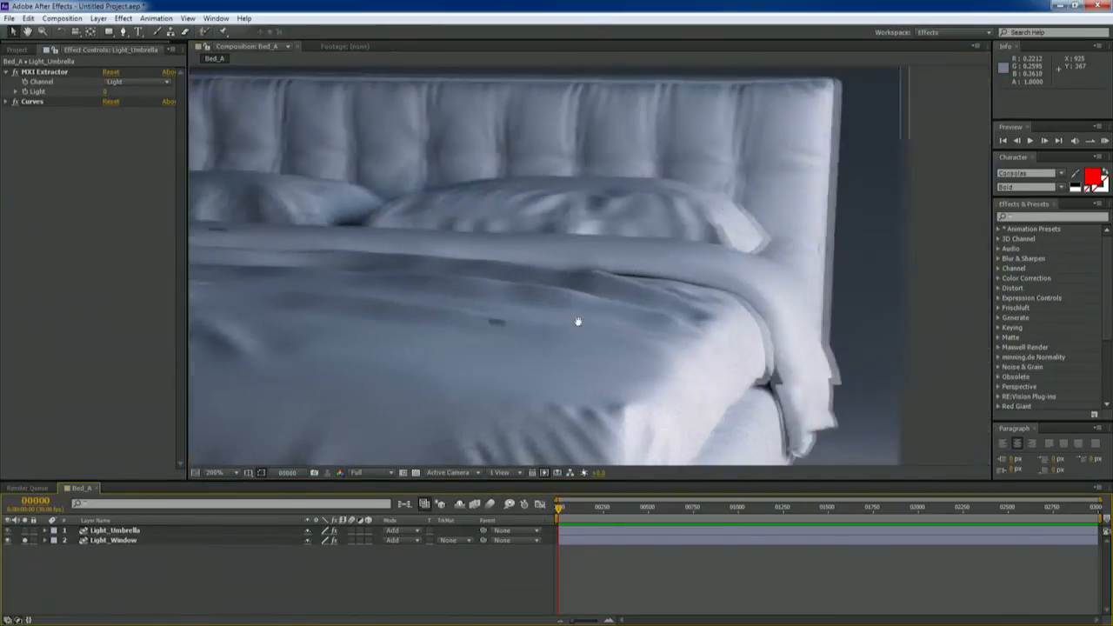
pyautogui.moveTo(764, 288); pyautogui.dragTo(614, 308)
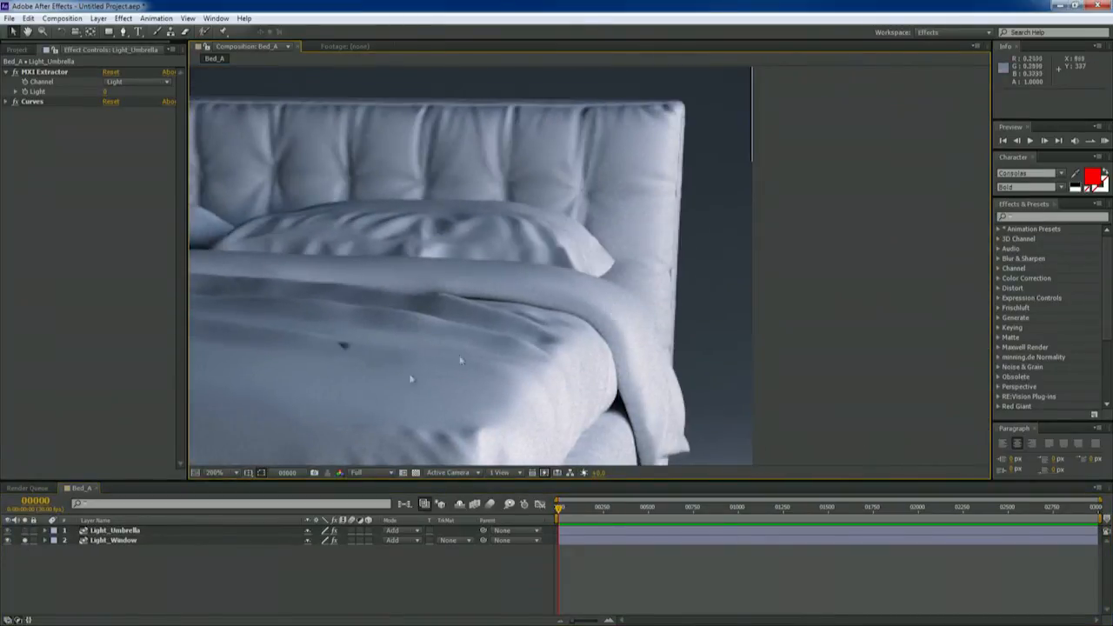
pyautogui.moveTo(322, 405); pyautogui.dragTo(605, 183)
pyautogui.moveTo(349, 422); pyautogui.dragTo(726, 280)
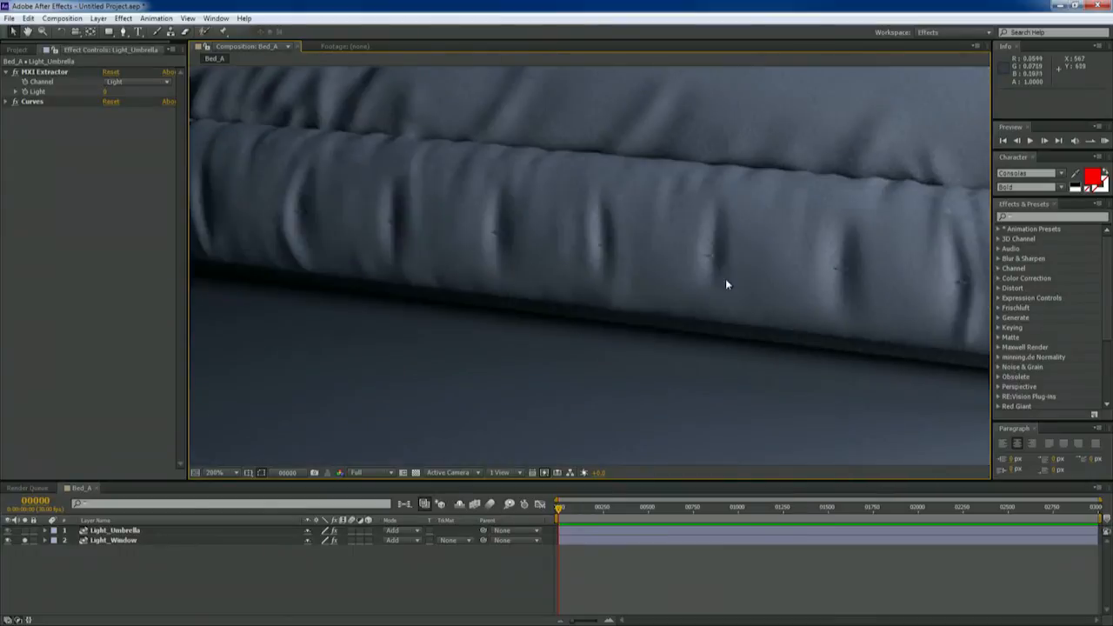
pyautogui.moveTo(789, 233); pyautogui.dragTo(424, 267)
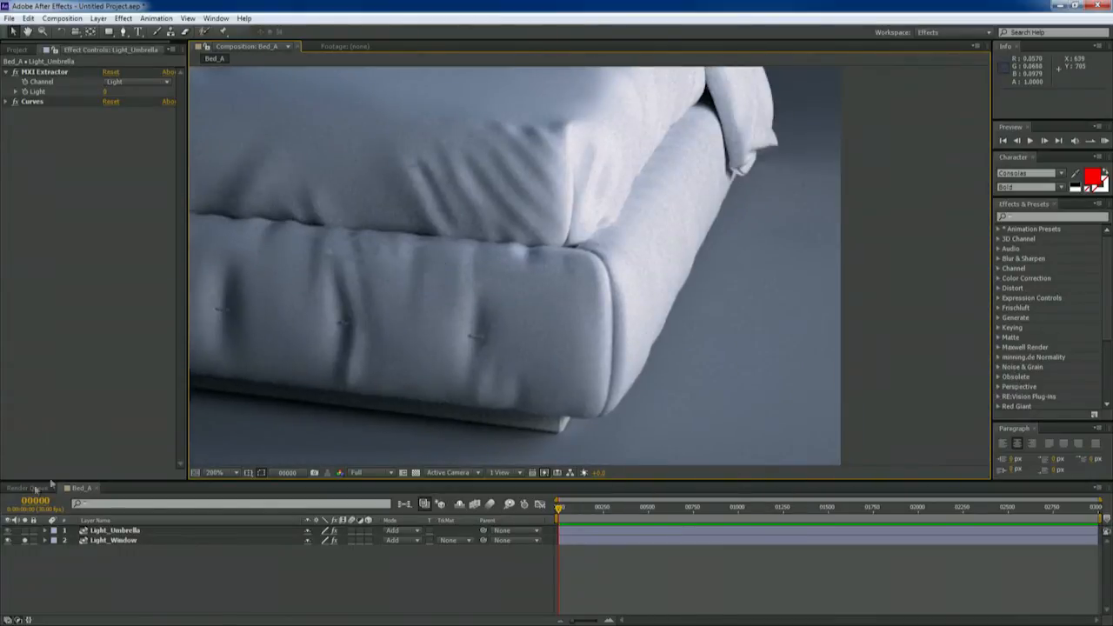
# Turn off solo for the Light_Window layer and view the whole bed with both lights combined.
pyautogui.click(24, 540)
pyautogui.moveTo(374, 190); pyautogui.dragTo(597, 256)
pyautogui.scroll(-1, 597, 255)
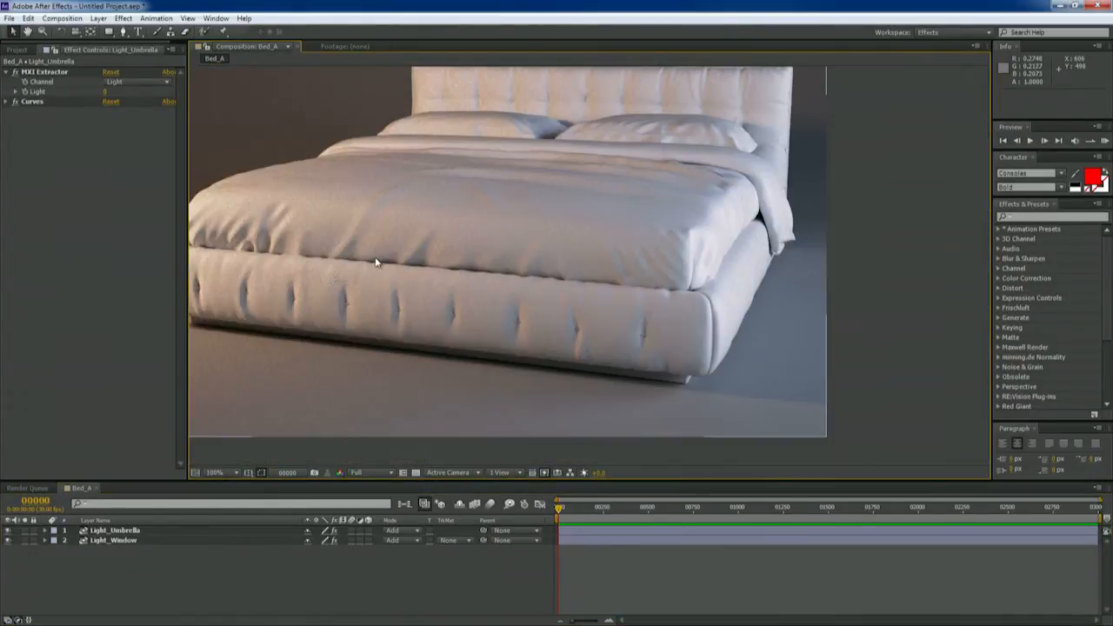
pyautogui.moveTo(334, 279); pyautogui.dragTo(554, 303)
pyautogui.moveTo(553, 230); pyautogui.dragTo(418, 245)
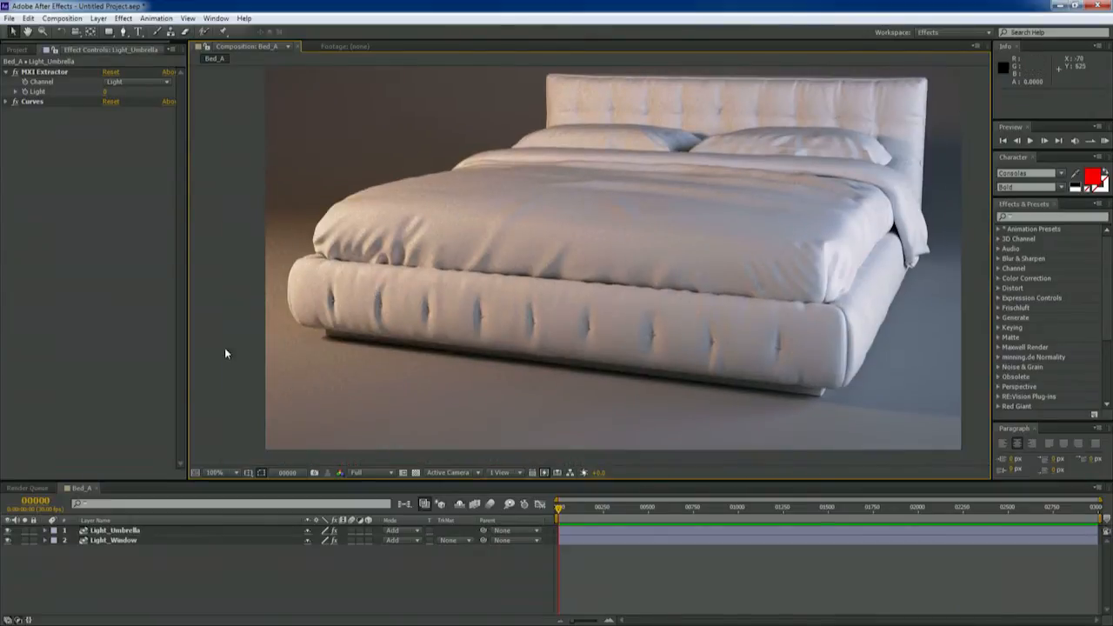
# Toggle solo on the Light_Umbrella layer on and off to compare it with the combined lighting.
pyautogui.click(25, 532)
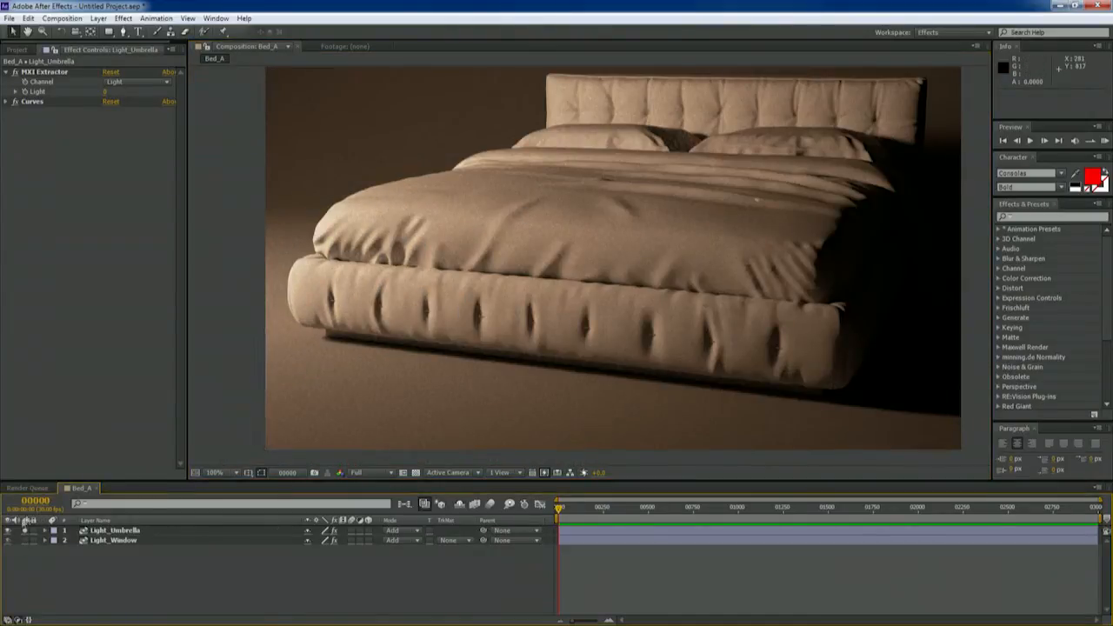
pyautogui.click(25, 531)
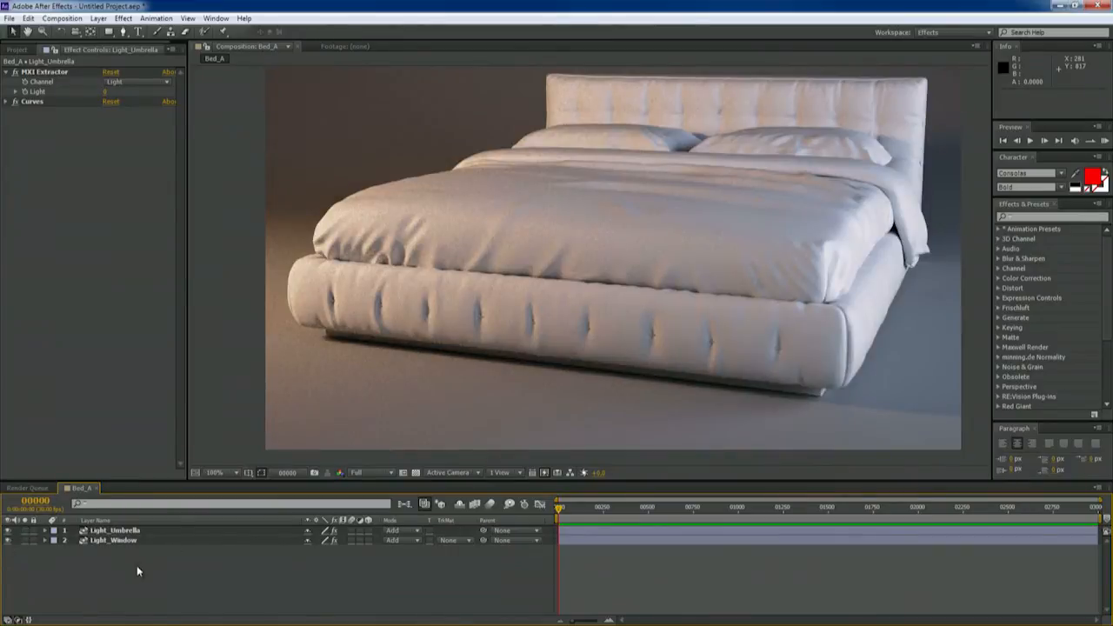
pyautogui.moveTo(518, 230); pyautogui.dragTo(478, 243)
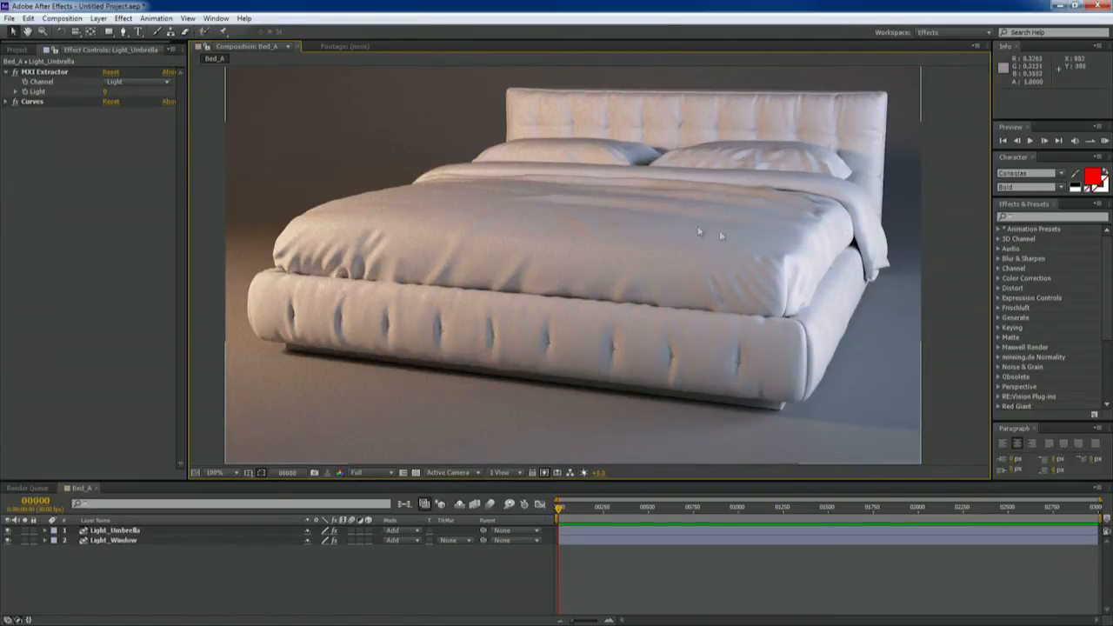
# Compare the grain of the combined image up close between the window-lit corner and the umbrella-lit end of the bed.
pyautogui.scroll(5, 719, 230)
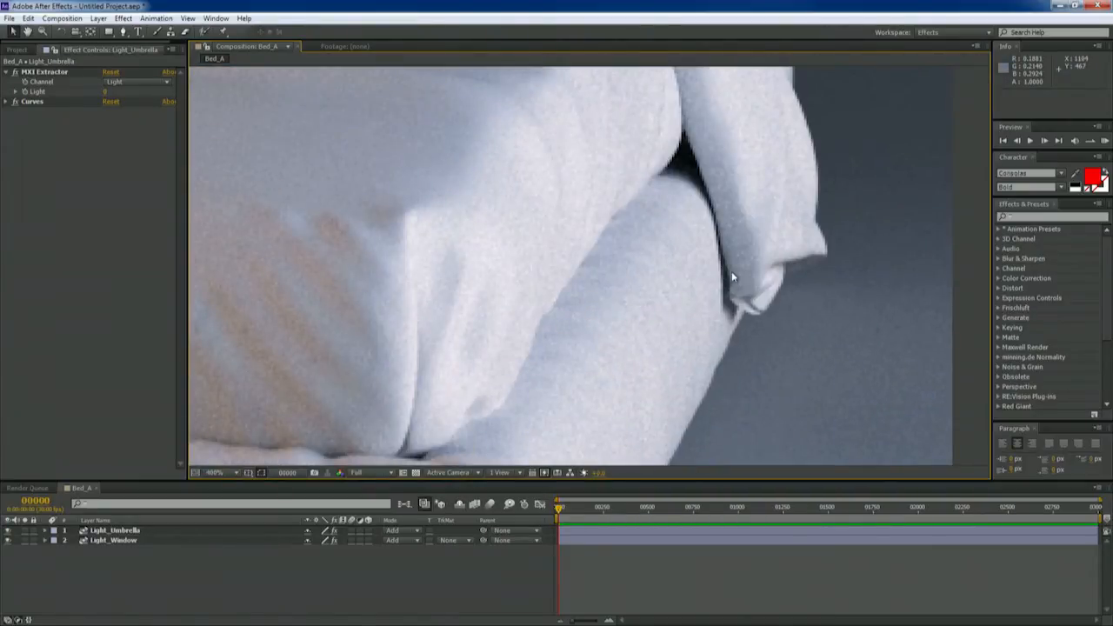
pyautogui.scroll(-1, 732, 275)
pyautogui.scroll(1, 570, 266)
pyautogui.scroll(-1, 435, 328)
pyautogui.scroll(-2, 521, 399)
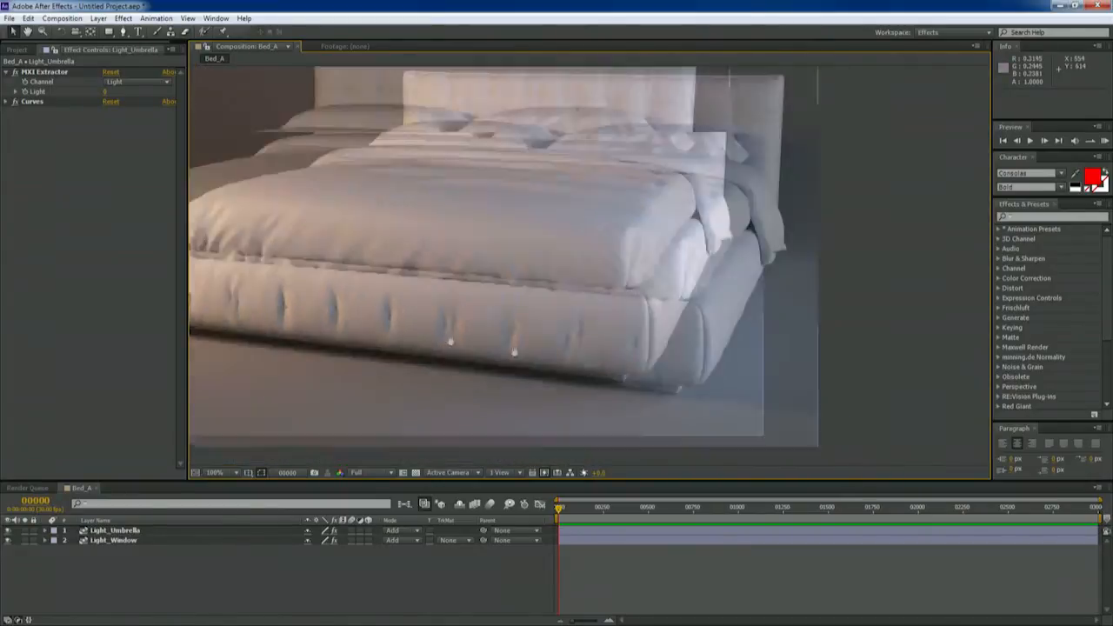
pyautogui.scroll(4, 427, 294)
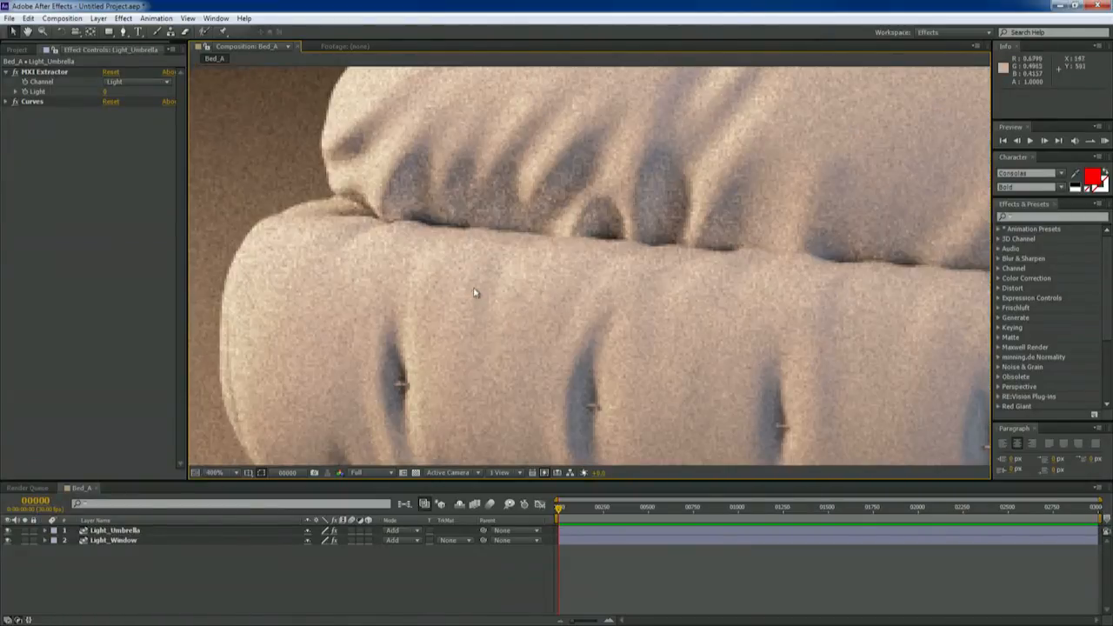
pyautogui.scroll(-2, 496, 374)
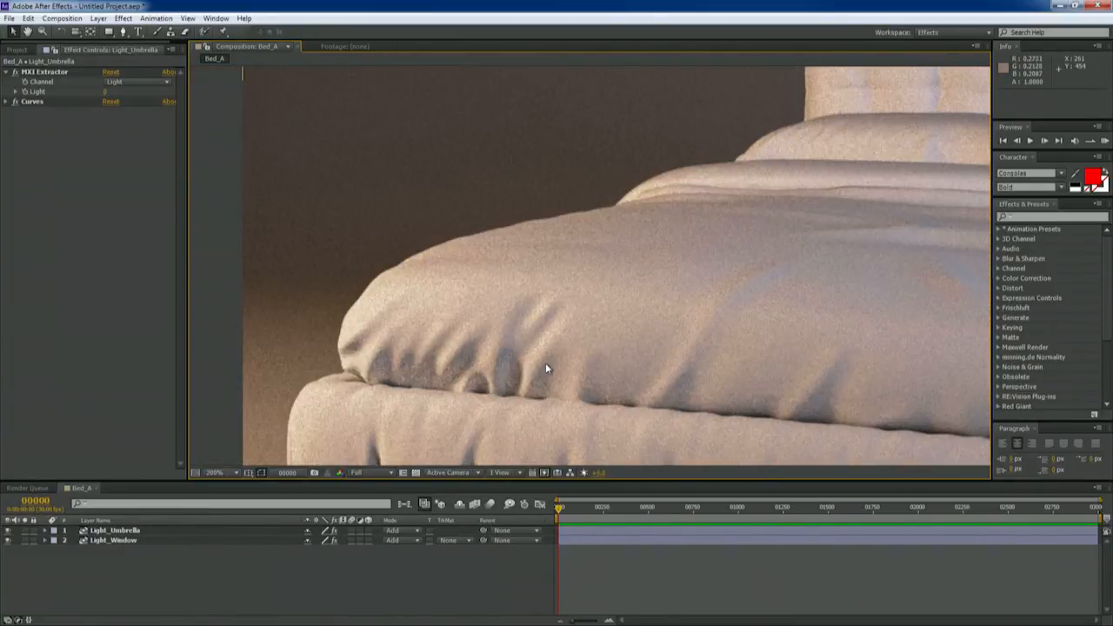
pyautogui.scroll(-2, 671, 336)
pyautogui.scroll(2, 530, 310)
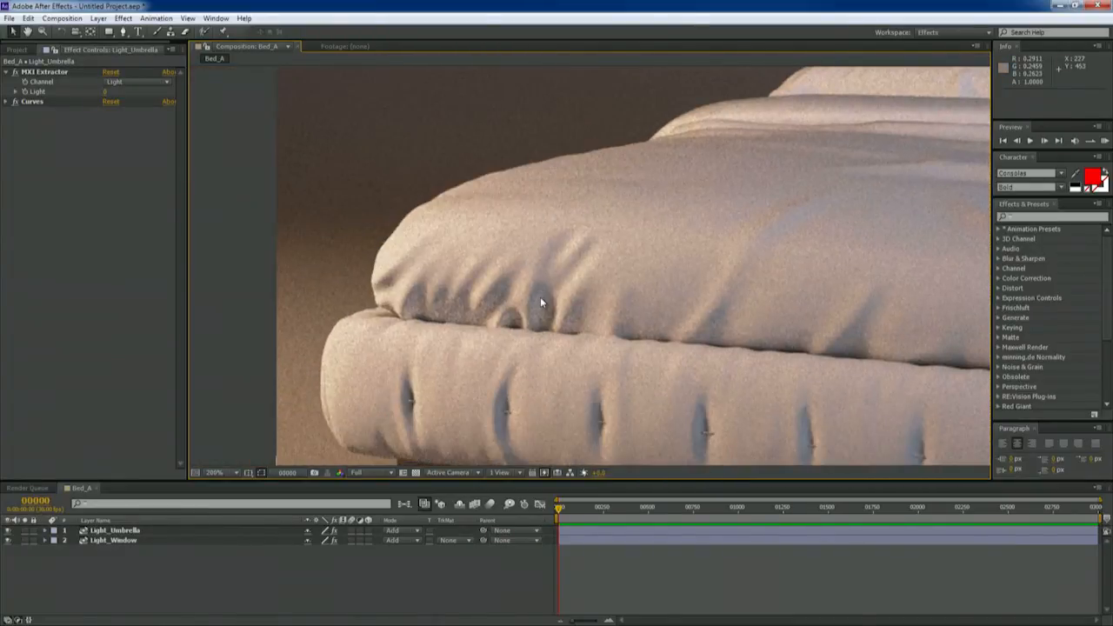
pyautogui.scroll(-1, 535, 279)
pyautogui.scroll(1, 522, 212)
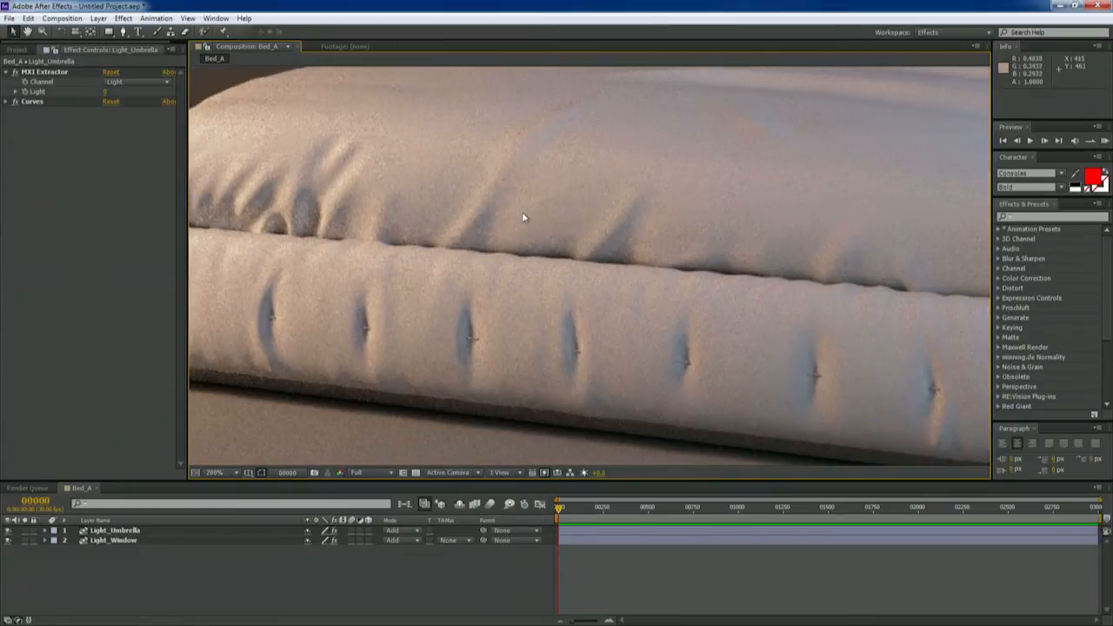
pyautogui.scroll(-2, 592, 207)
pyautogui.moveTo(593, 208); pyautogui.dragTo(624, 194)
pyautogui.scroll(1, 457, 281)
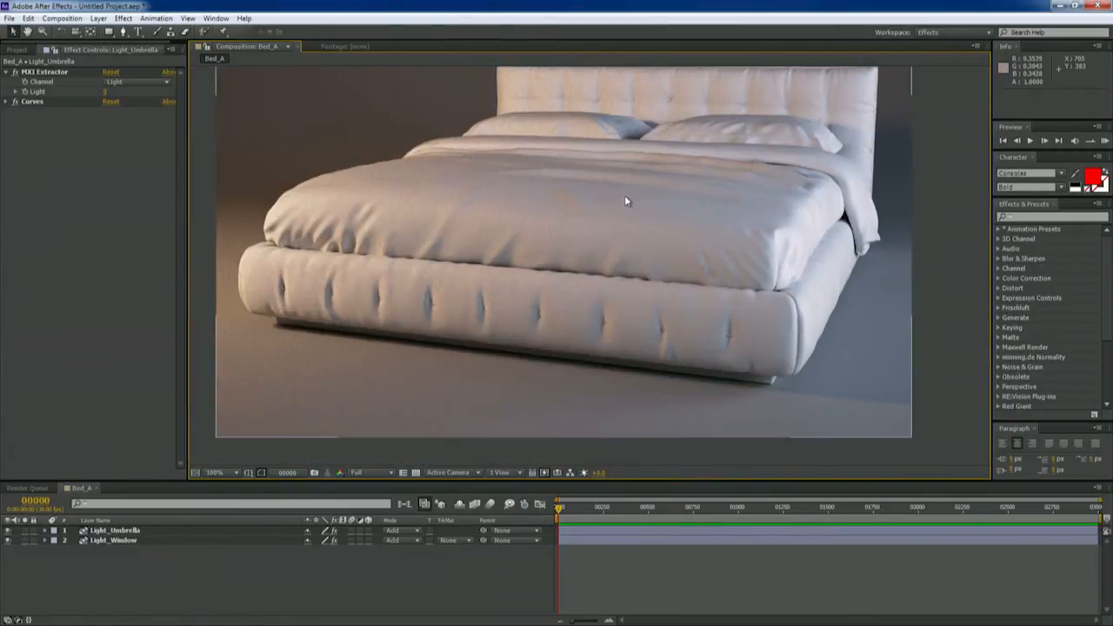
# Solo the Light_Umbrella layer and remove its Curves effect.
pyautogui.click(109, 531)
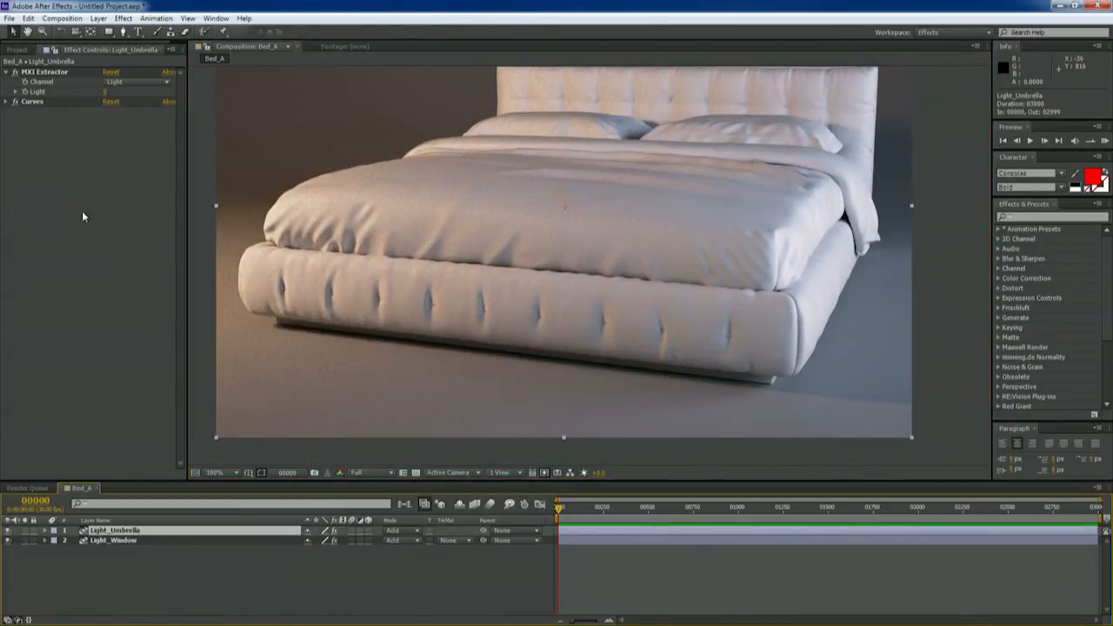
pyautogui.click(23, 531)
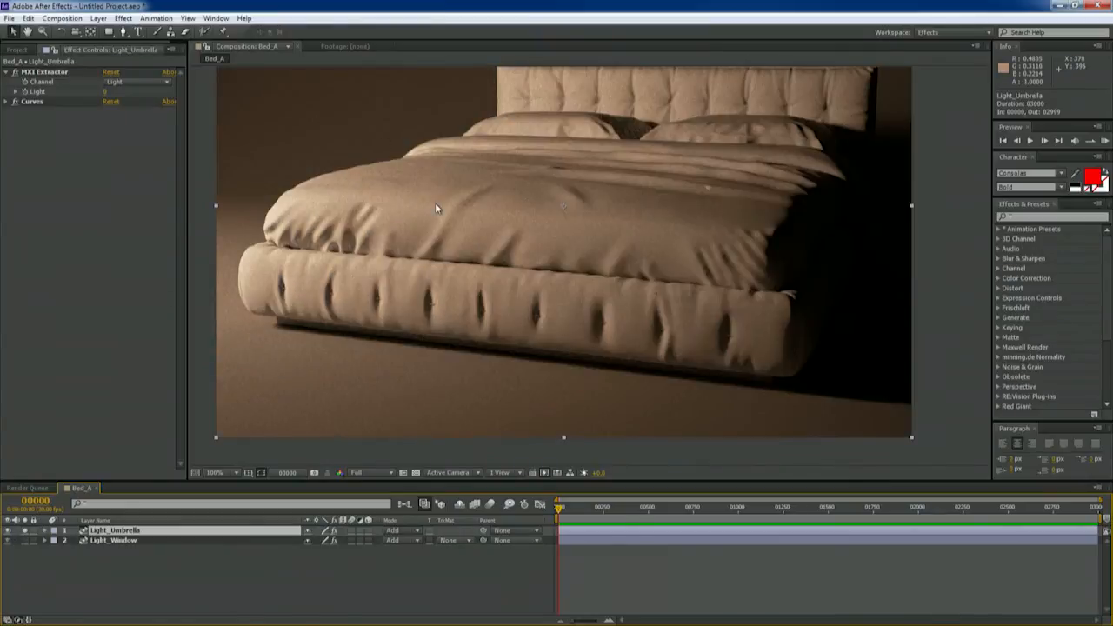
pyautogui.click(15, 102)
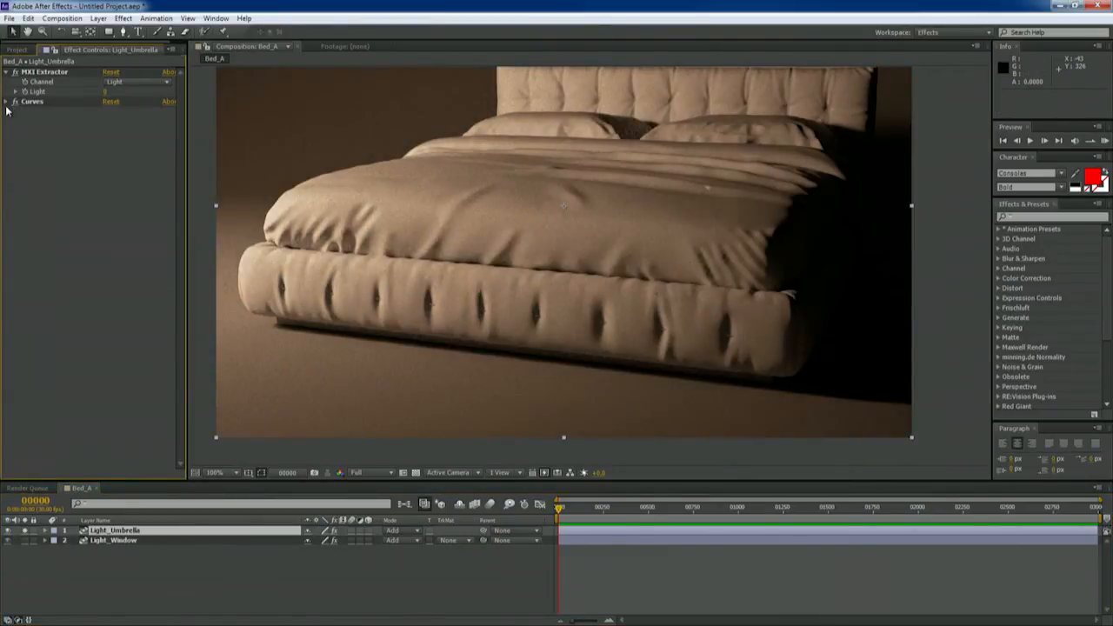
pyautogui.click(38, 100)
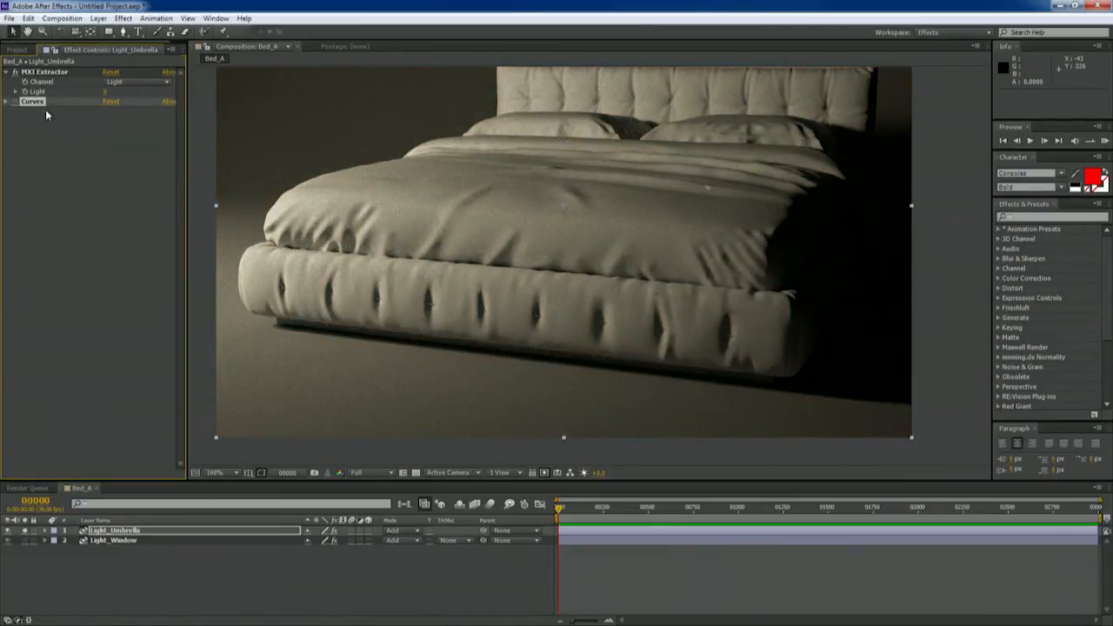
pyautogui.press('Delete')
# Apply the Remove Grain effect to the Light_Umbrella layer.
pyautogui.rightClick(32, 163)
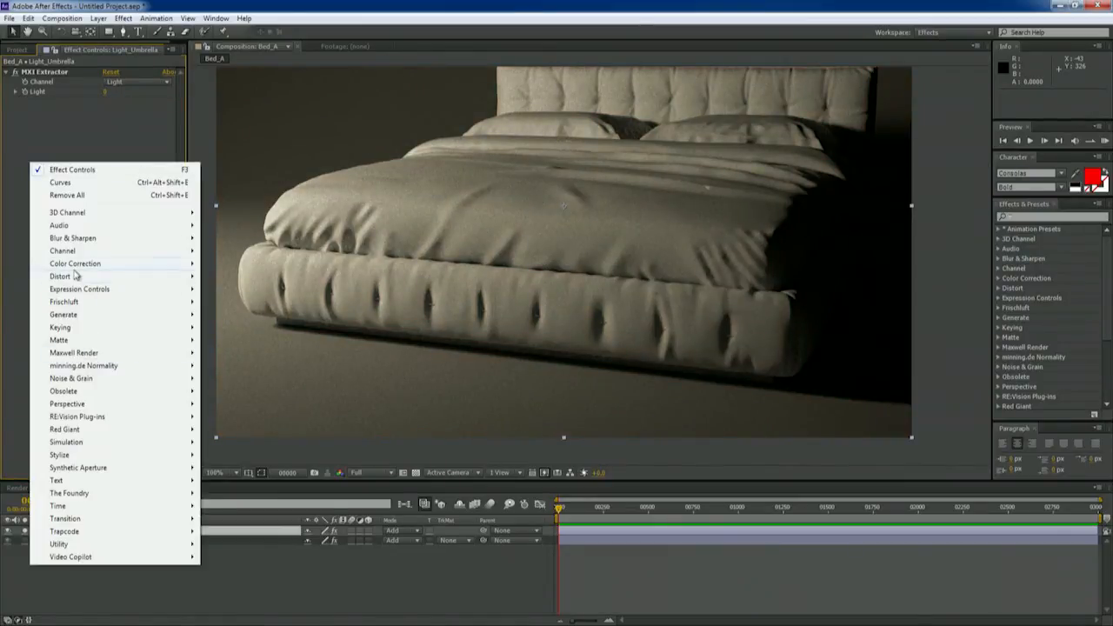
pyautogui.moveTo(83, 445)
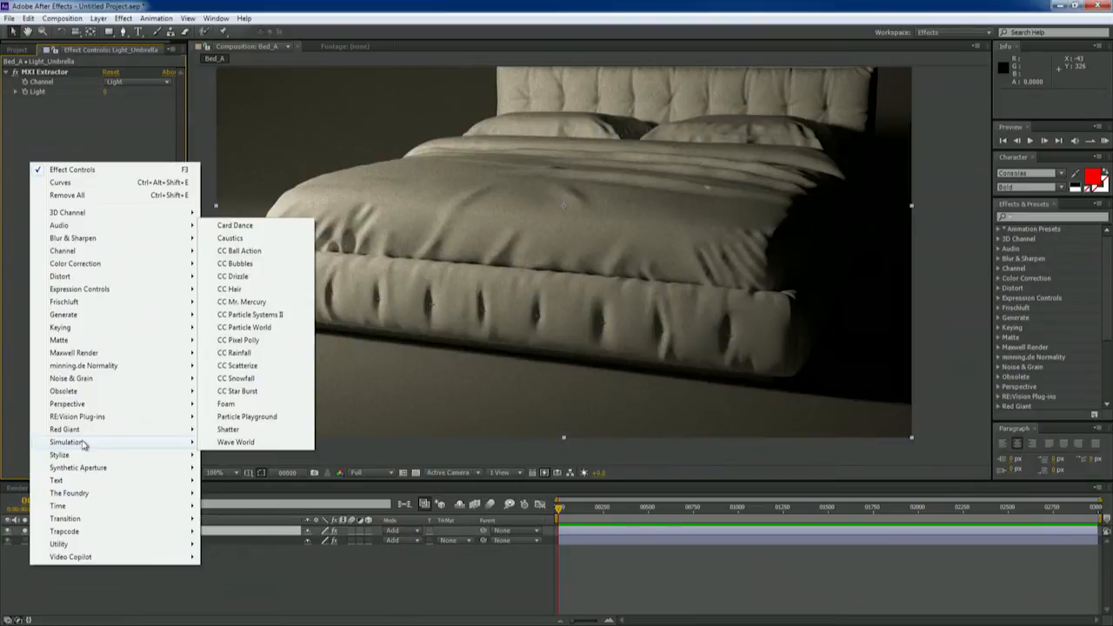
pyautogui.moveTo(102, 381)
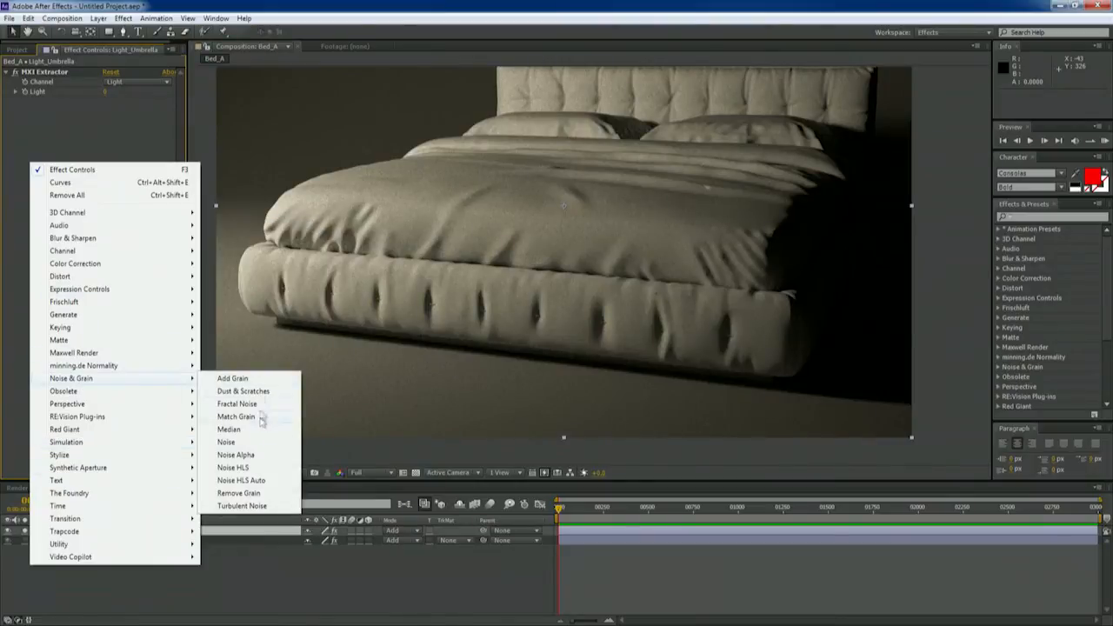
pyautogui.click(247, 494)
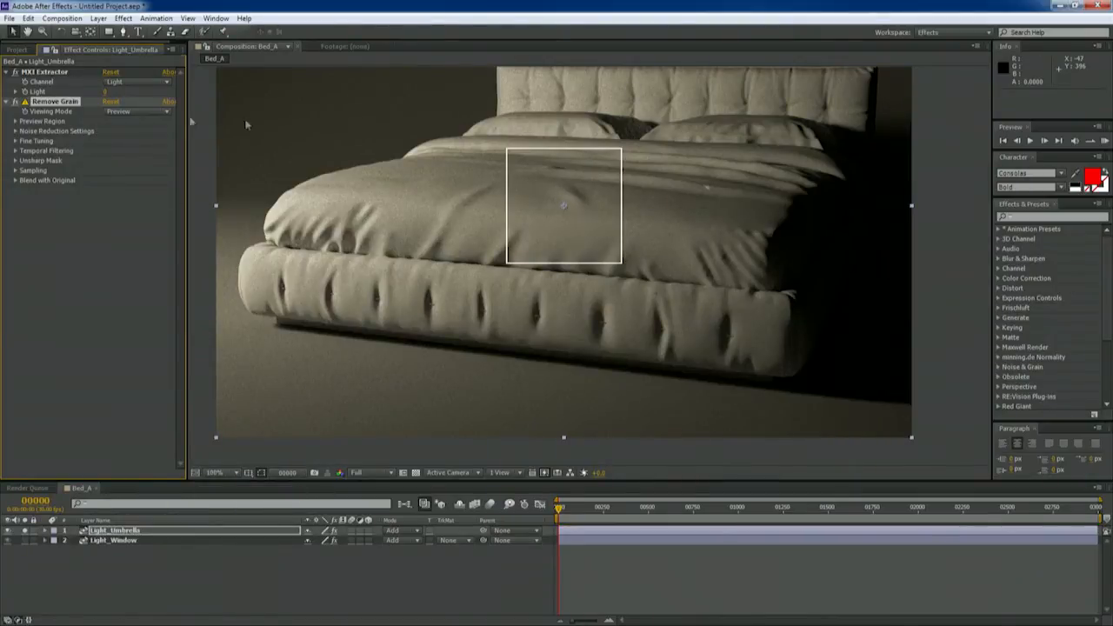
# Move the Remove Grain preview region over the umbrella-lit end of the duvet to inspect the smoothing up close.
pyautogui.moveTo(559, 211); pyautogui.dragTo(323, 210)
pyautogui.scroll(1, 318, 205)
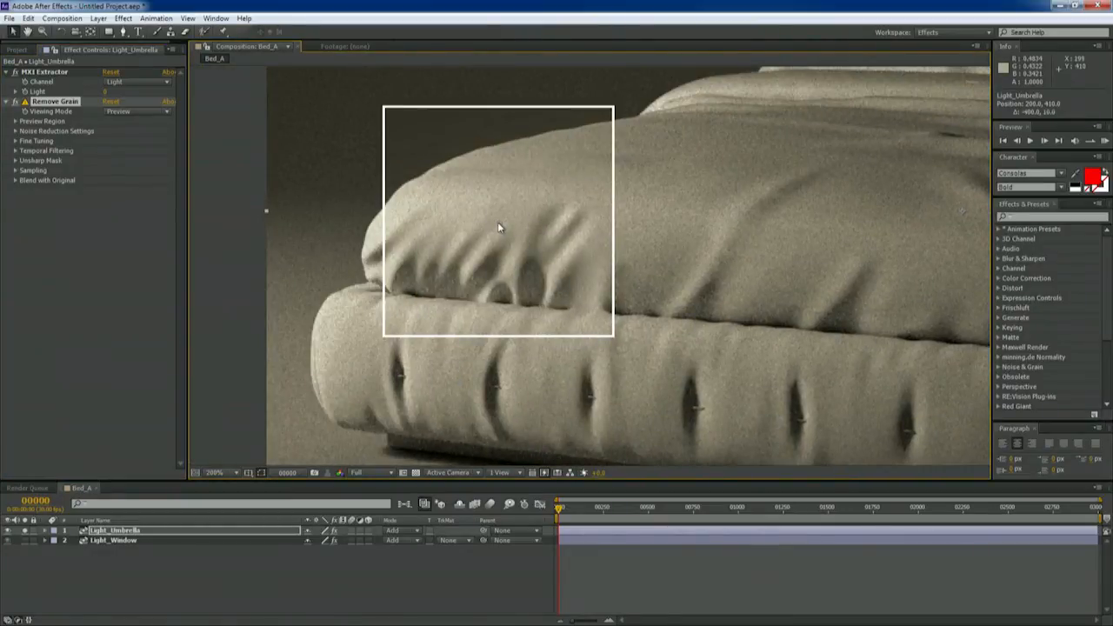
pyautogui.moveTo(499, 225); pyautogui.dragTo(631, 224)
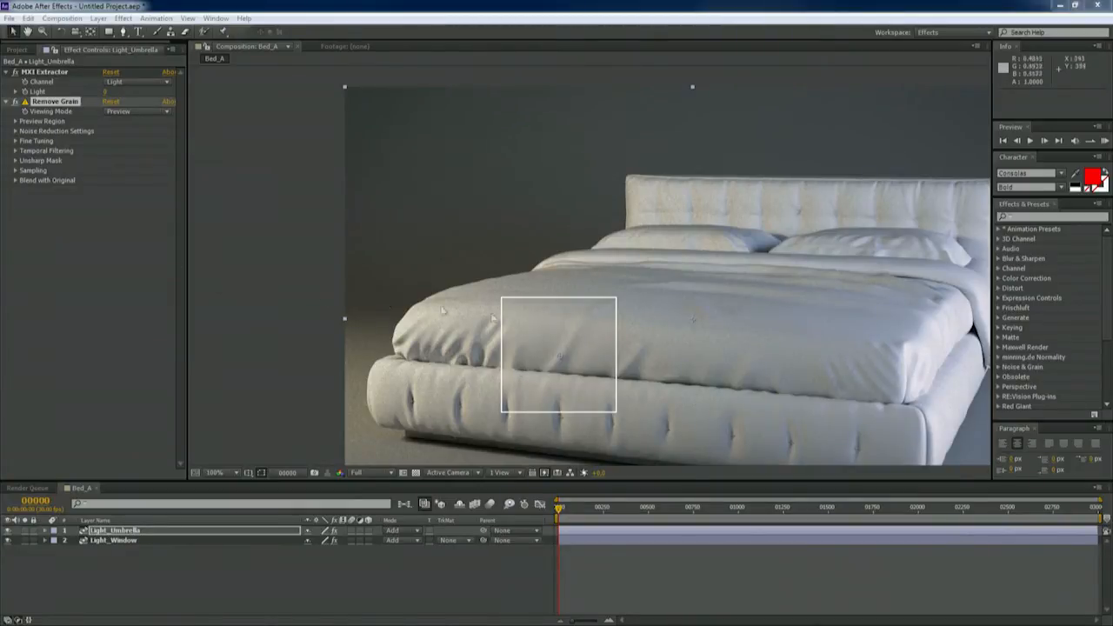
# Read the warning attached to the Remove Grain effect, dismiss it and clear the layer selection.
pyautogui.click(25, 103)
pyautogui.moveTo(518, 287); pyautogui.dragTo(387, 250)
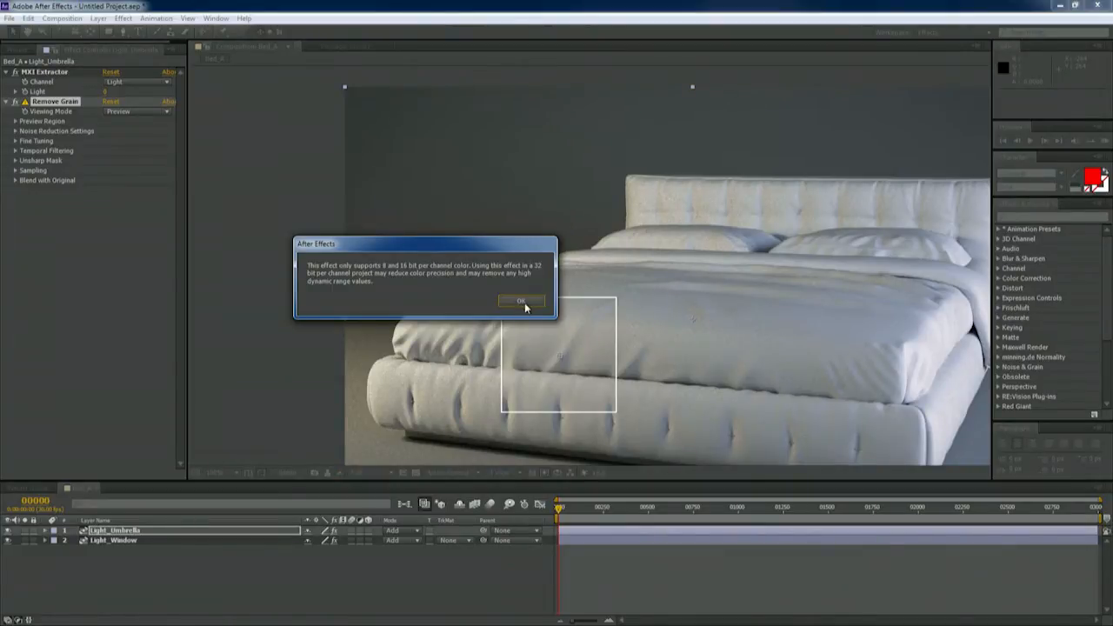
pyautogui.click(522, 303)
pyautogui.click(205, 560)
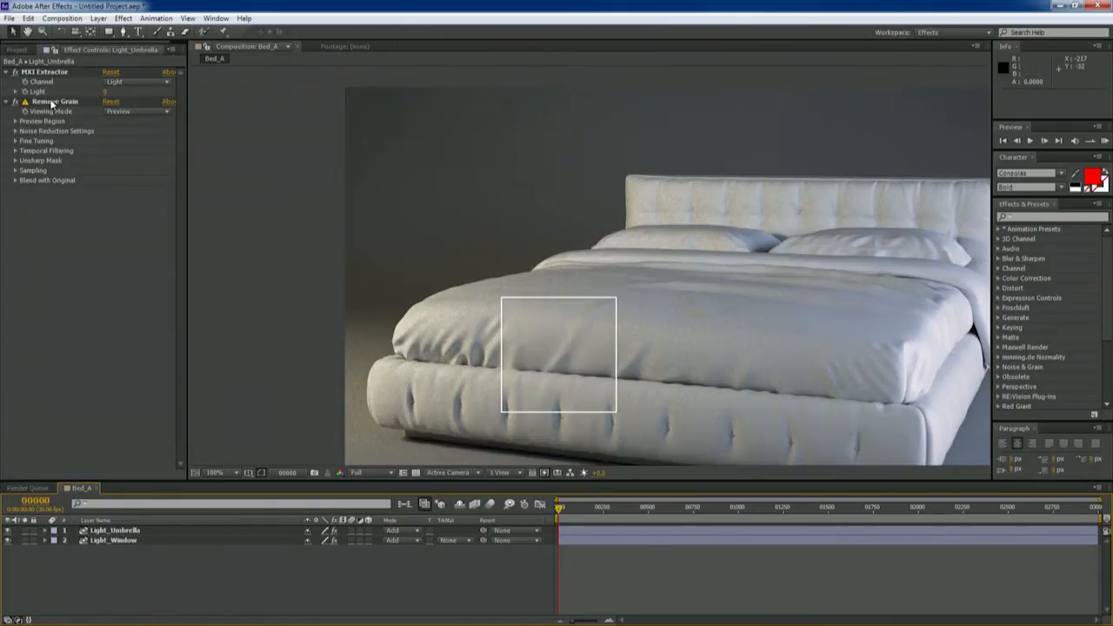
# Try an HDR Compander effect in Compress Range mode on the Light_Umbrella layer, and delete it.
pyautogui.rightClick(84, 230)
pyautogui.click(44, 318)
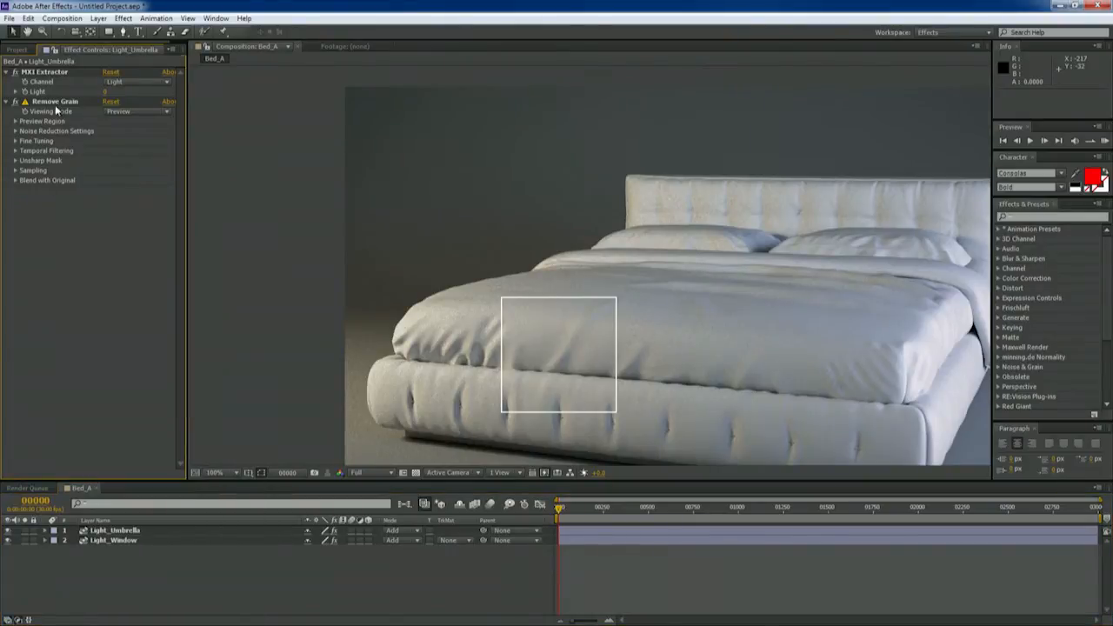
pyautogui.click(132, 530)
pyautogui.rightClick(118, 273)
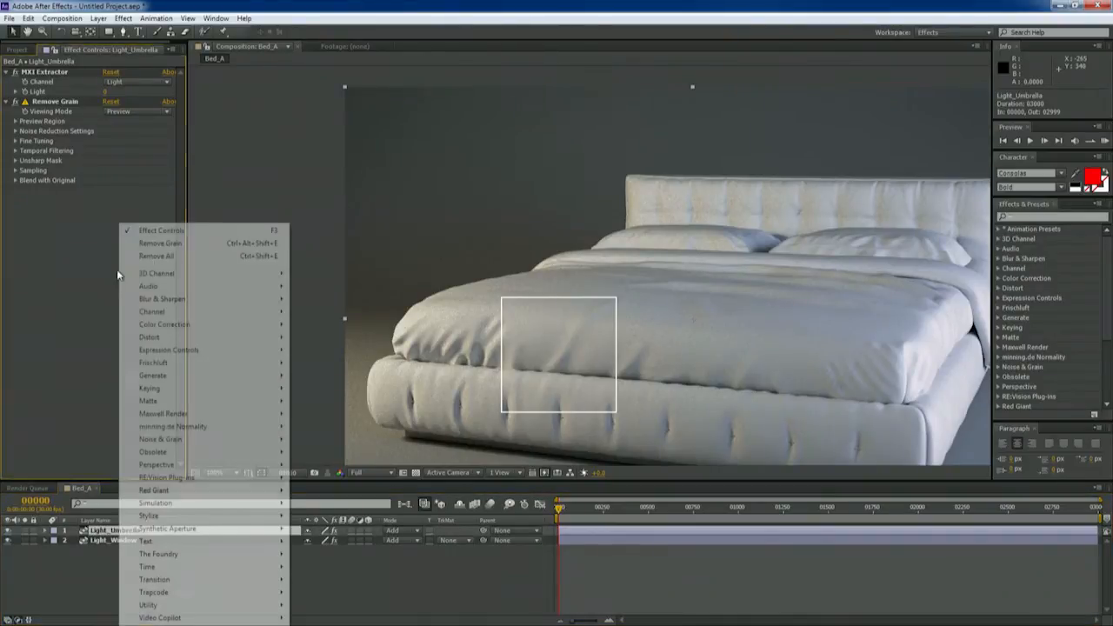
pyautogui.moveTo(209, 606)
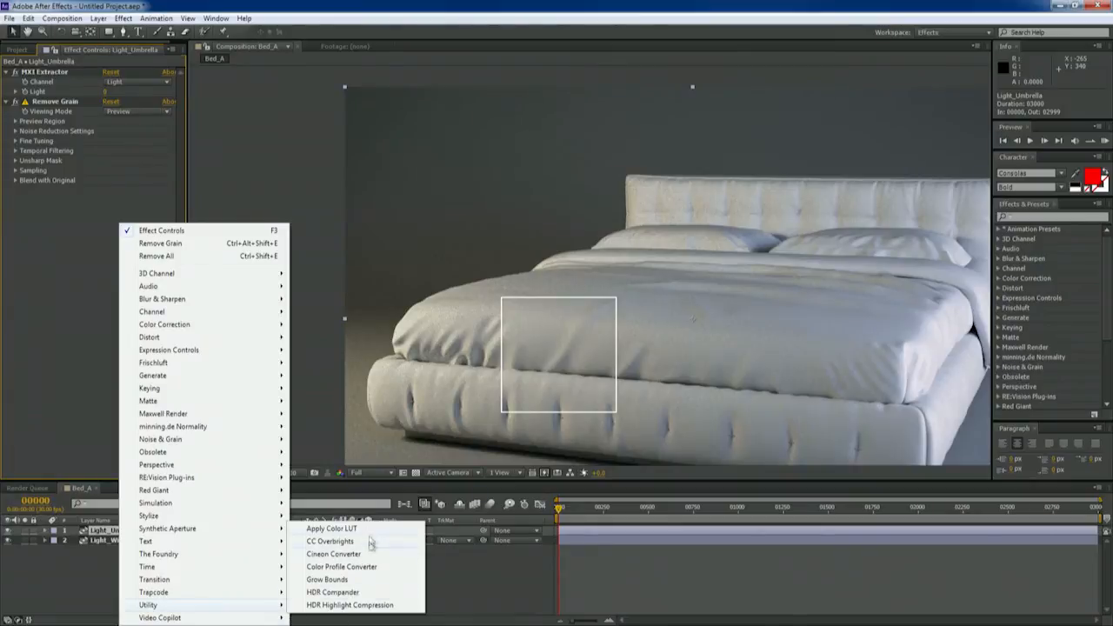
pyautogui.click(347, 593)
pyautogui.click(126, 201)
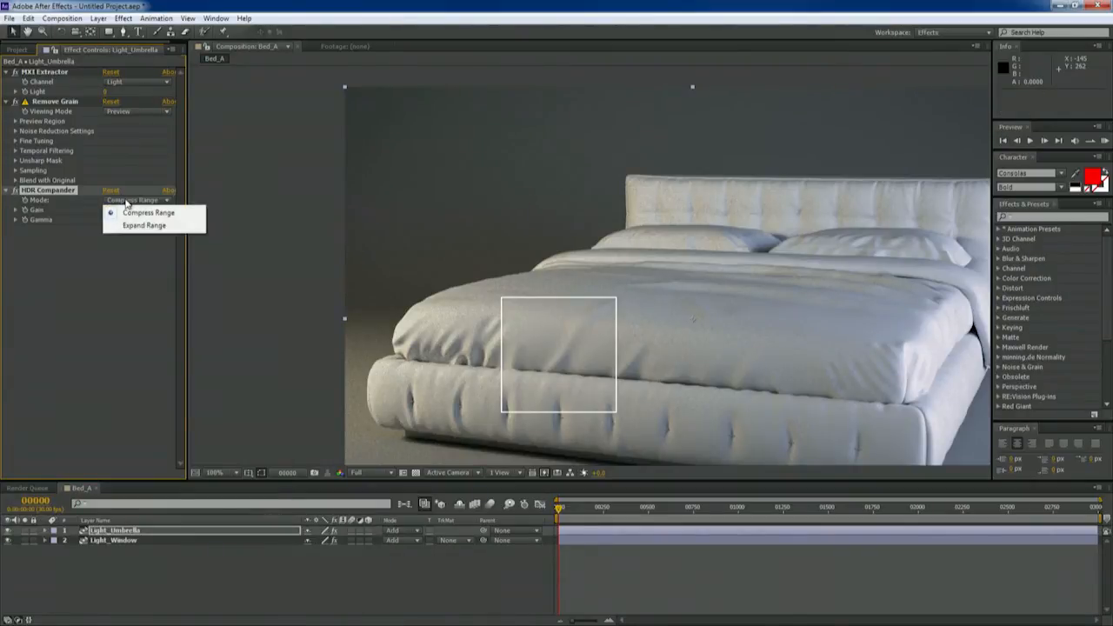
pyautogui.click(141, 213)
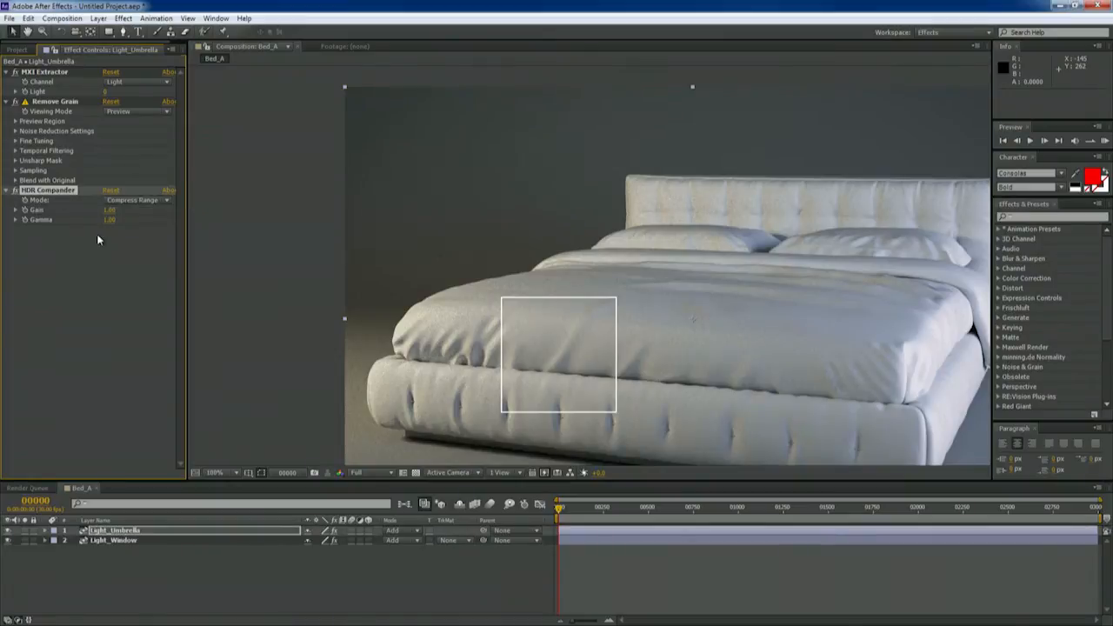
pyautogui.press('Delete')
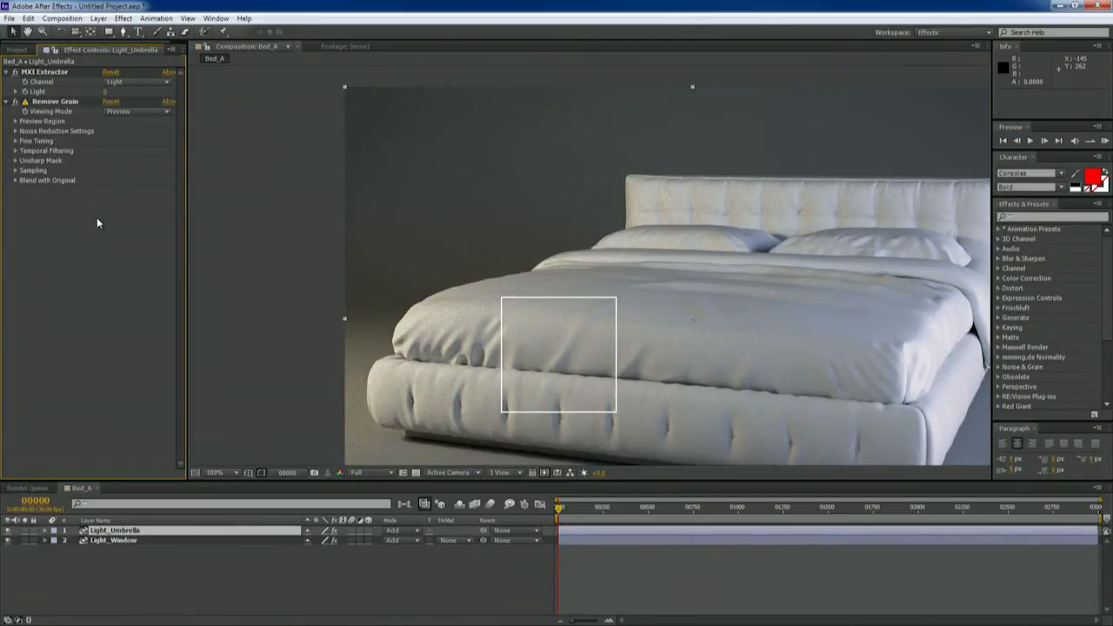
# Place the Remove Grain preview region over the umbrella-lit corner of the duvet and solo the Light_Umbrella layer.
pyautogui.click(9, 108)
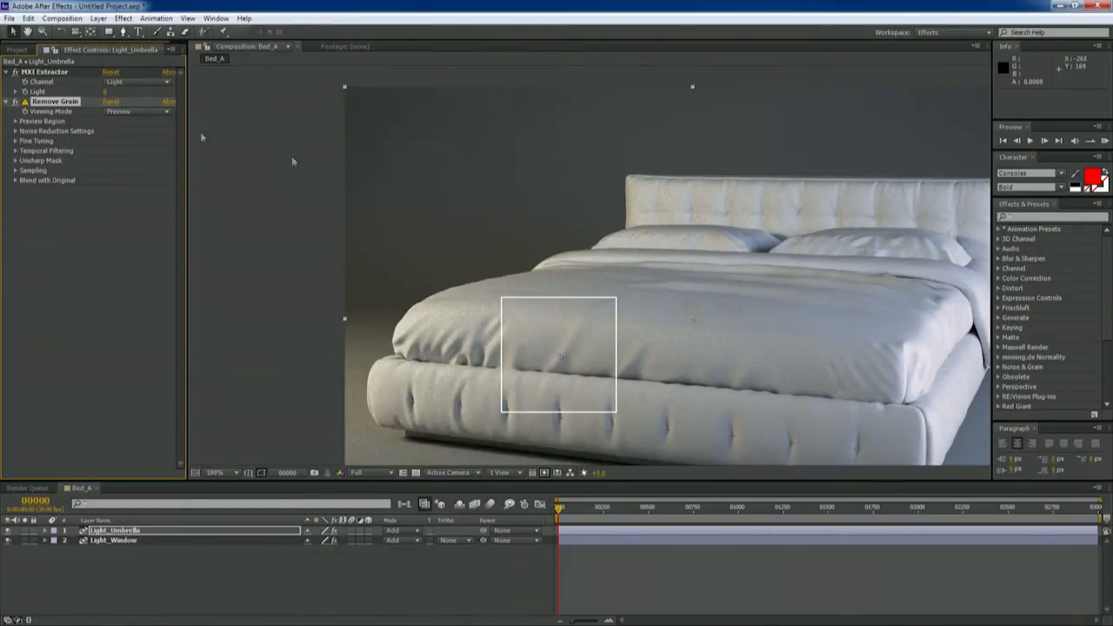
pyautogui.moveTo(501, 372); pyautogui.dragTo(537, 268)
pyautogui.press('.')
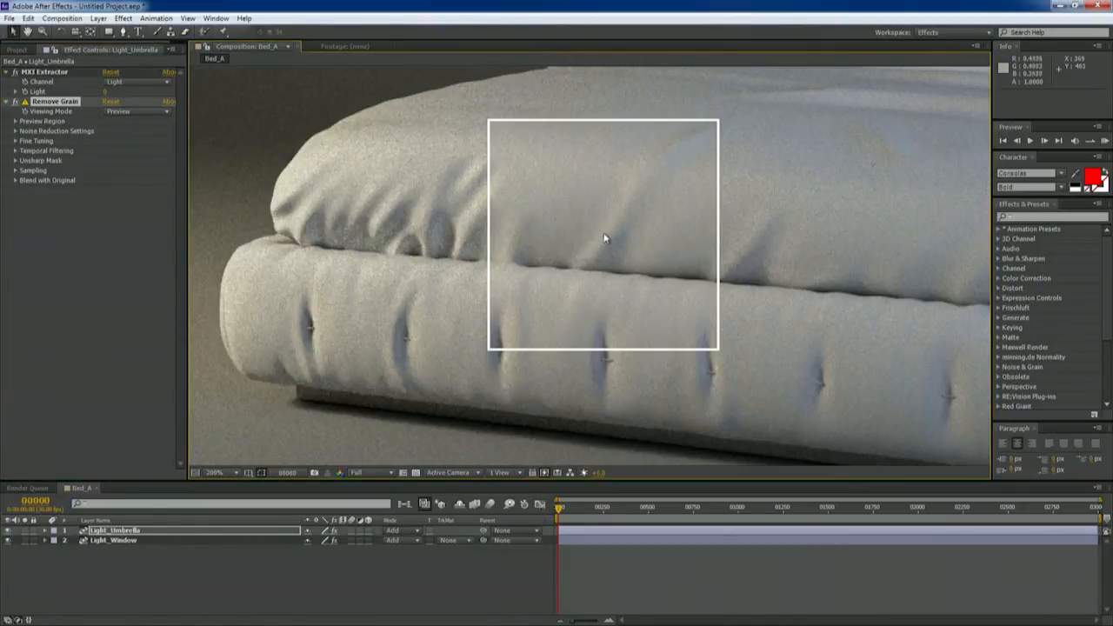
pyautogui.moveTo(607, 239); pyautogui.dragTo(397, 232)
pyautogui.click(25, 532)
pyautogui.scroll(-2, 716, 240)
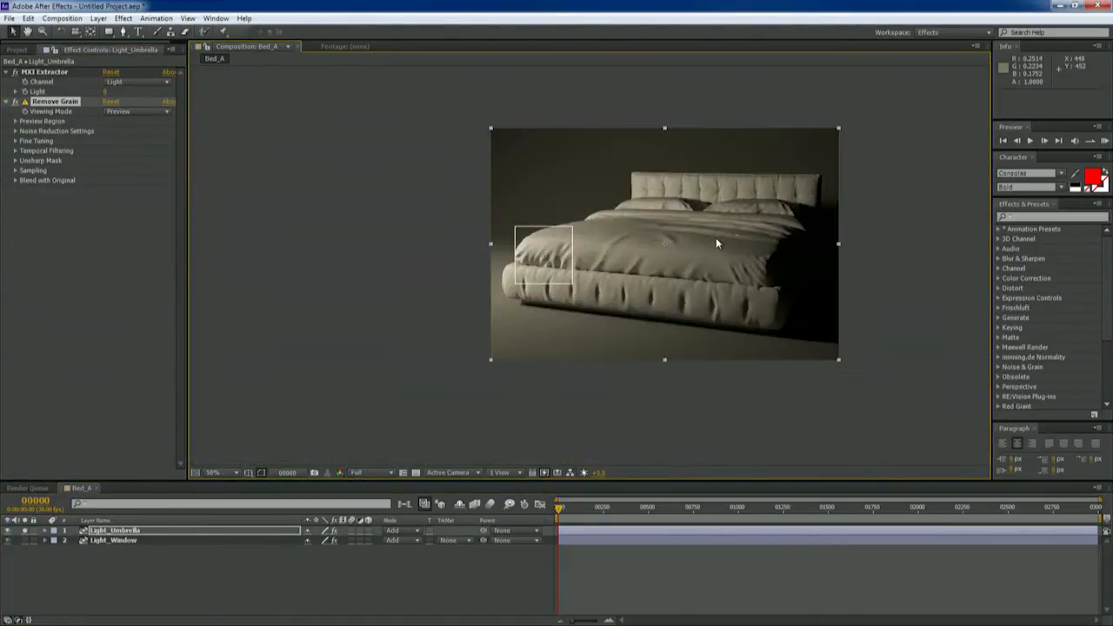
pyautogui.scroll(2, 714, 242)
pyautogui.moveTo(703, 243); pyautogui.dragTo(809, 264)
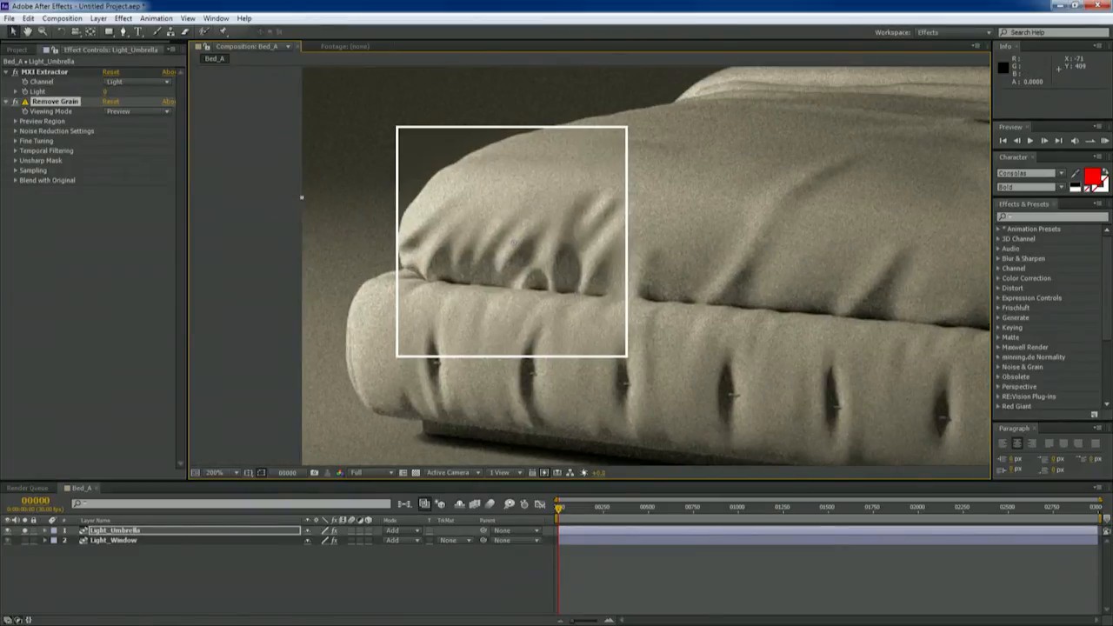
# Expand the Noise Reduction Settings and toggle Remove Grain off and on to compare the grain on the duvet.
pyautogui.click(15, 139)
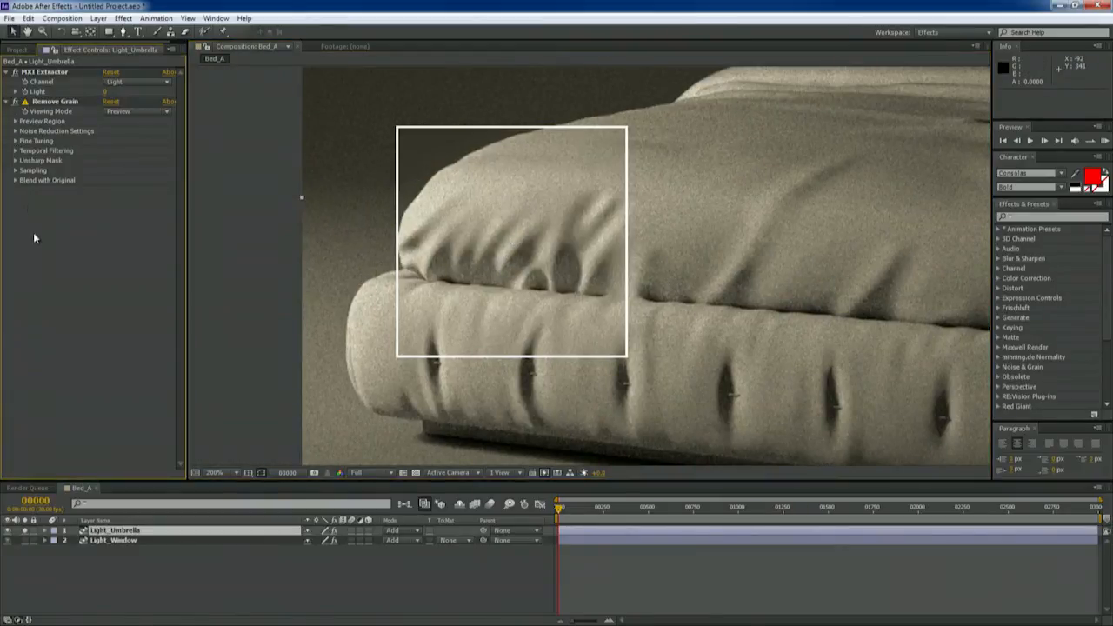
pyautogui.click(14, 132)
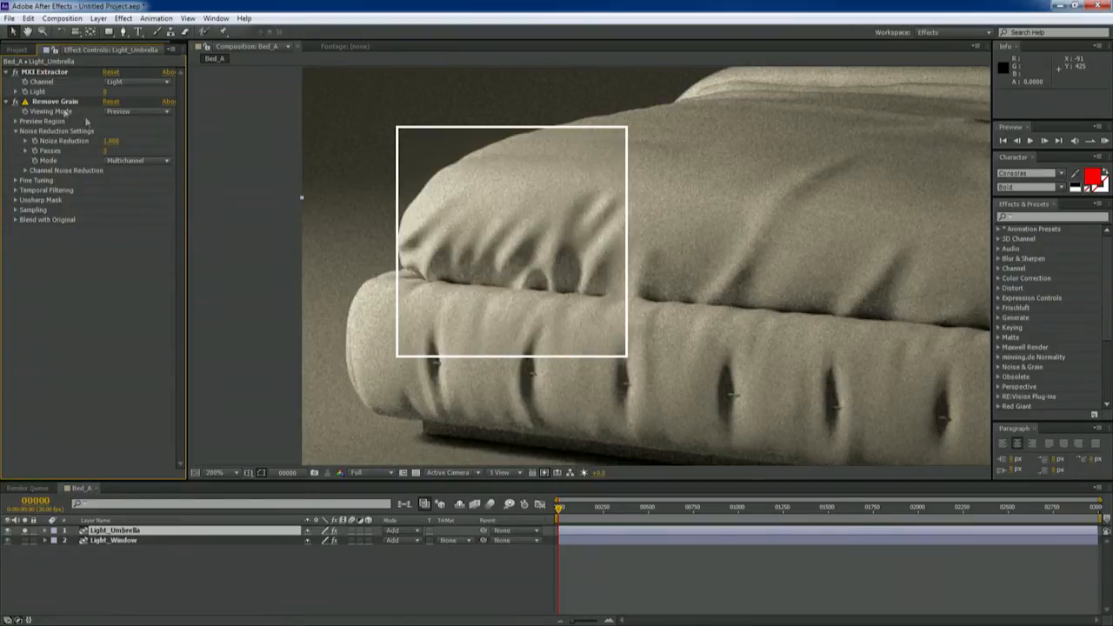
pyautogui.click(14, 102)
pyautogui.click(15, 102)
pyautogui.click(15, 101)
pyautogui.click(15, 102)
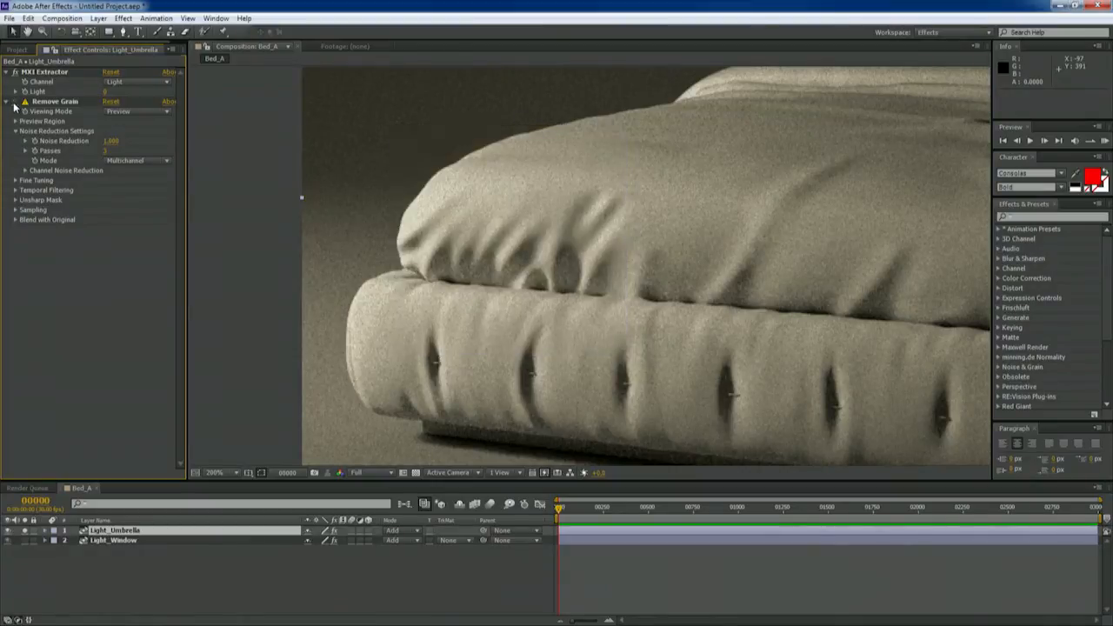
pyautogui.click(14, 101)
# Undo the stray layer change and shift the preview region around the umbrella-lit corner to check the grain.
pyautogui.moveTo(530, 287); pyautogui.dragTo(542, 251)
pyautogui.hotkey('ctrl', 'z')
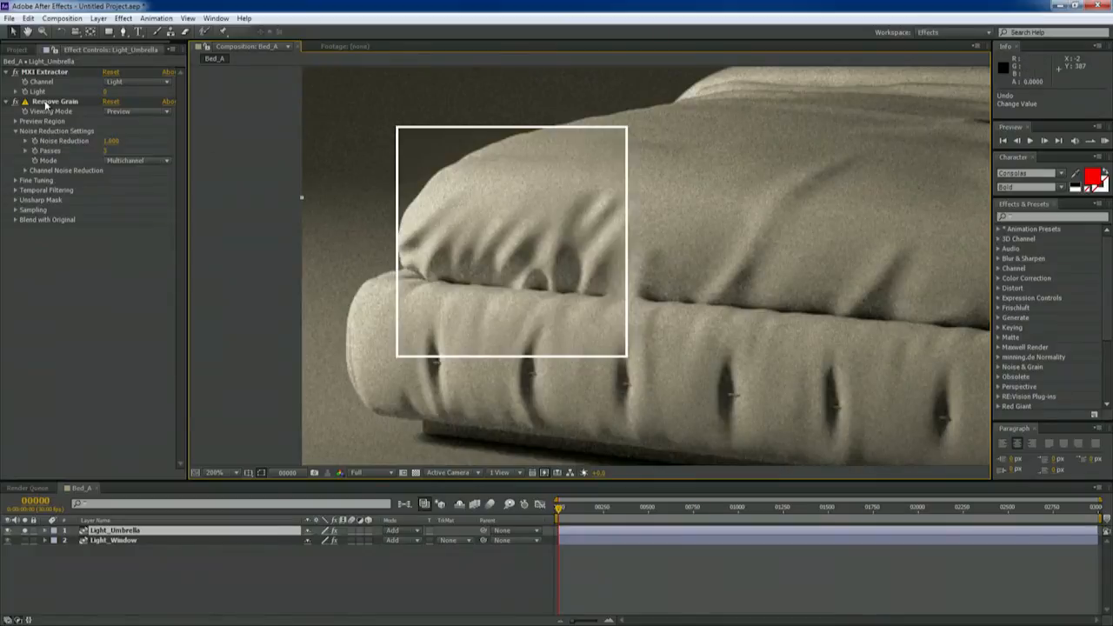
pyautogui.moveTo(510, 249); pyautogui.dragTo(419, 250)
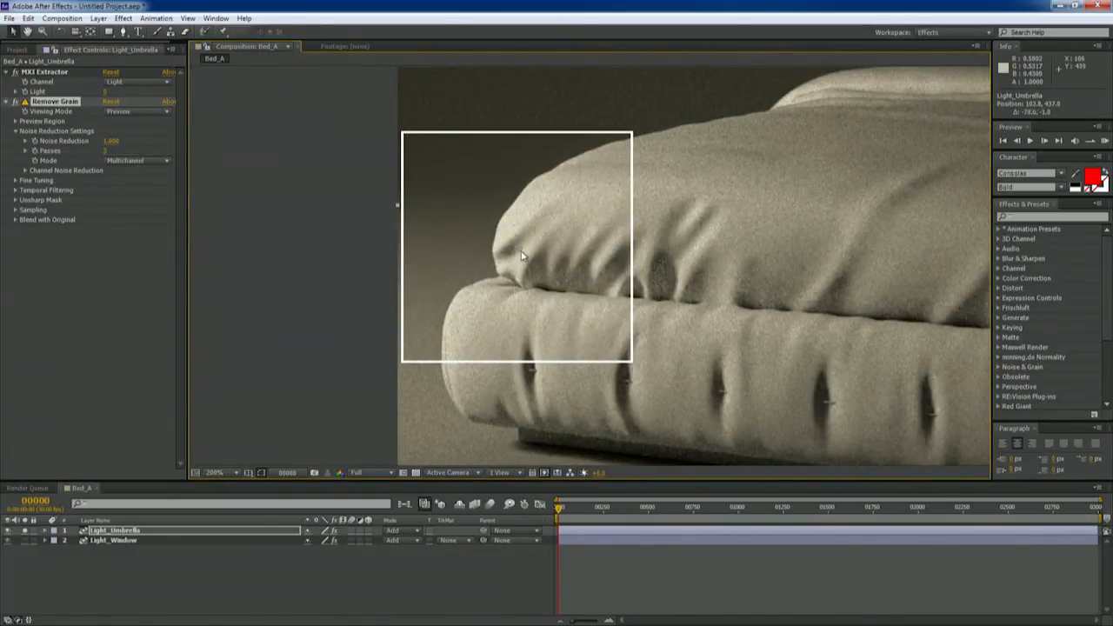
pyautogui.moveTo(524, 257); pyautogui.dragTo(527, 380)
pyautogui.moveTo(835, 394); pyautogui.dragTo(562, 287)
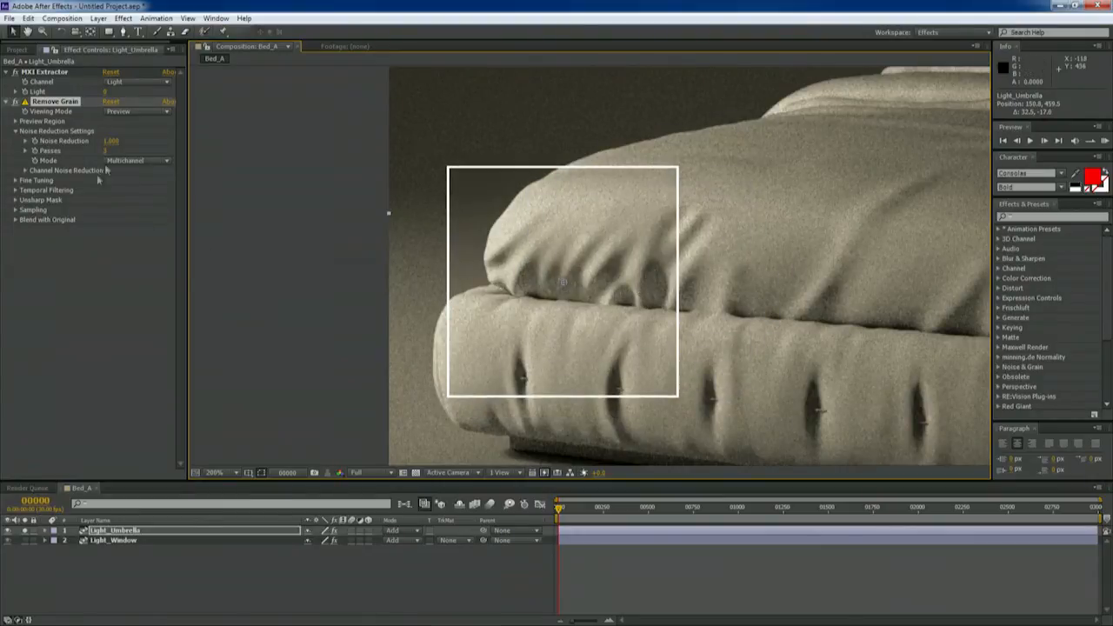
# Set the Noise Reduction of the Remove Grain effect to 3.
pyautogui.click(112, 141)
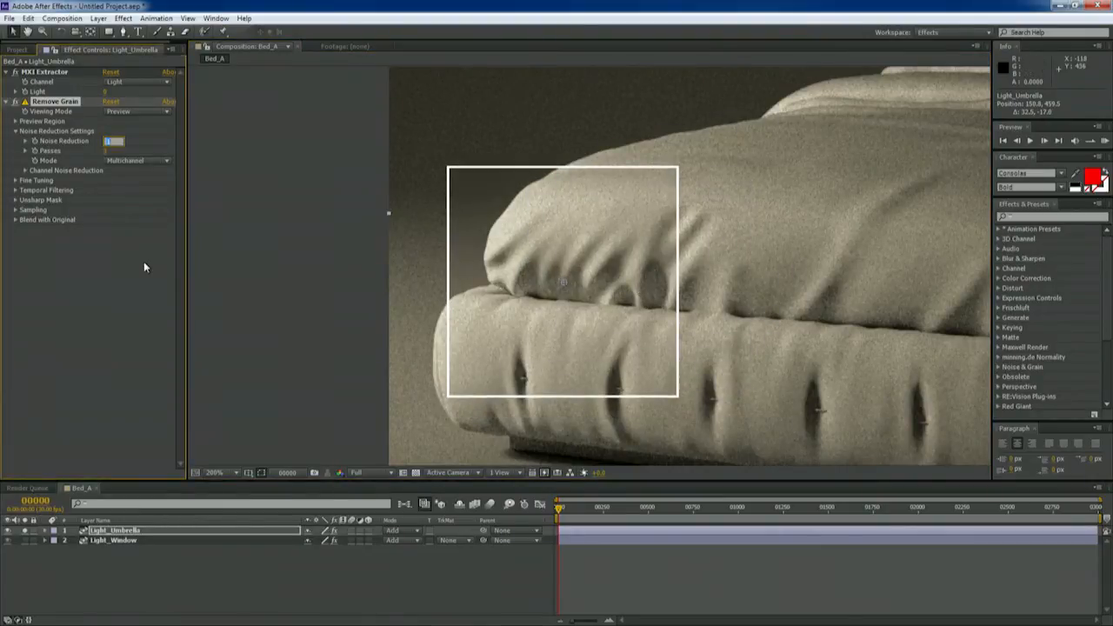
pyautogui.write('3')
pyautogui.press('Return')
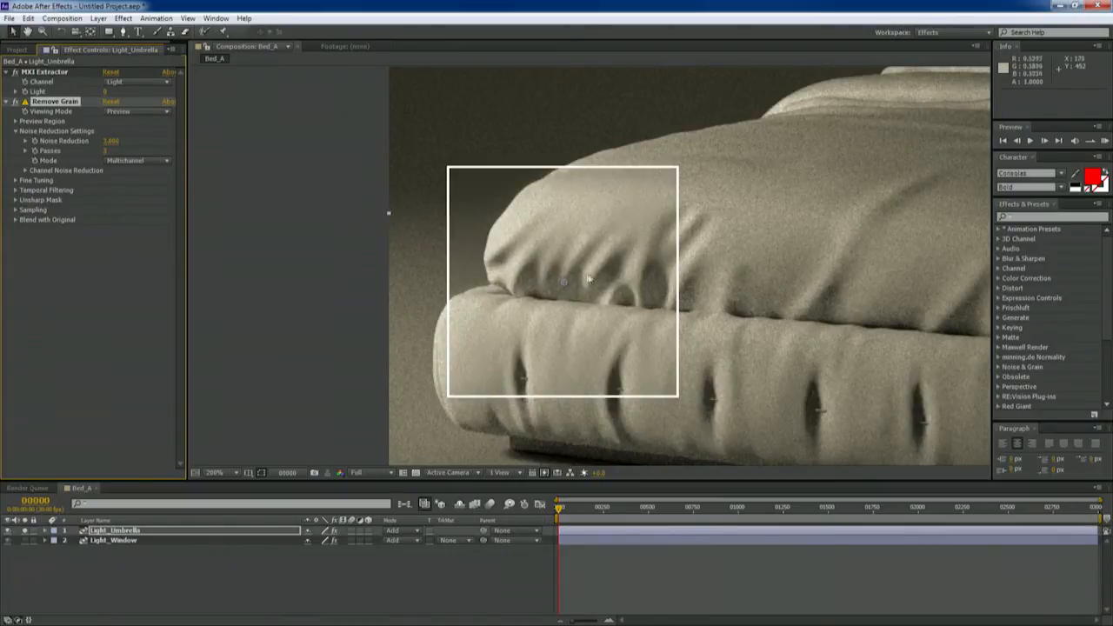
# Move the preview region along the duvet folds and compare the smoothed area with the whole umbrella-lit bed.
pyautogui.moveTo(563, 281); pyautogui.dragTo(651, 253)
pyautogui.scroll(-1, 652, 253)
pyautogui.moveTo(727, 245); pyautogui.dragTo(493, 270)
pyautogui.scroll(-1, 493, 270)
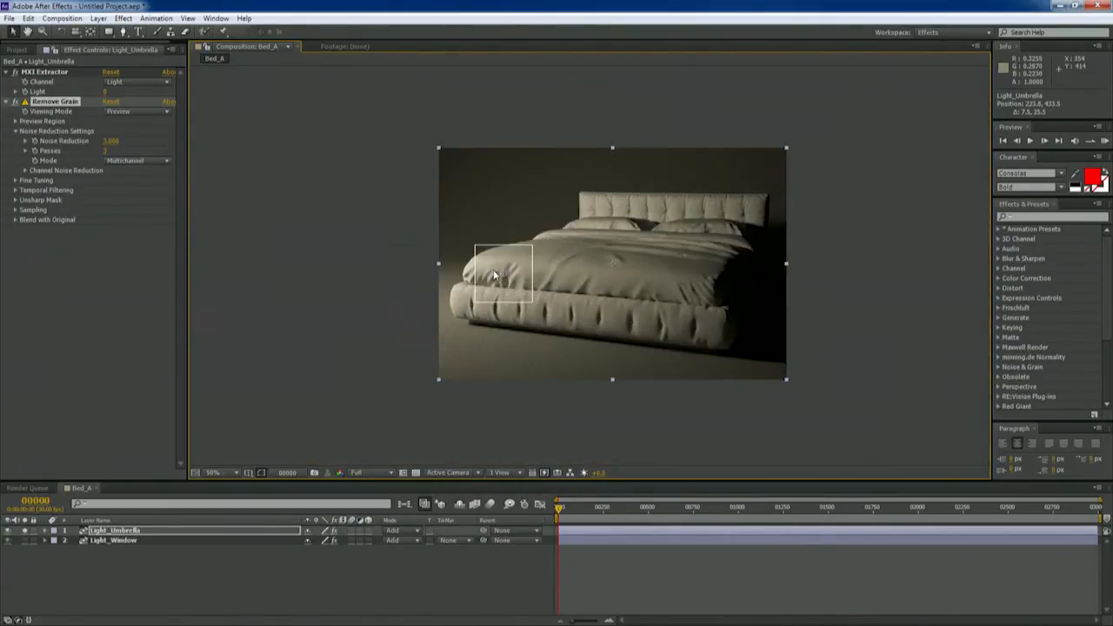
pyautogui.scroll(1, 493, 270)
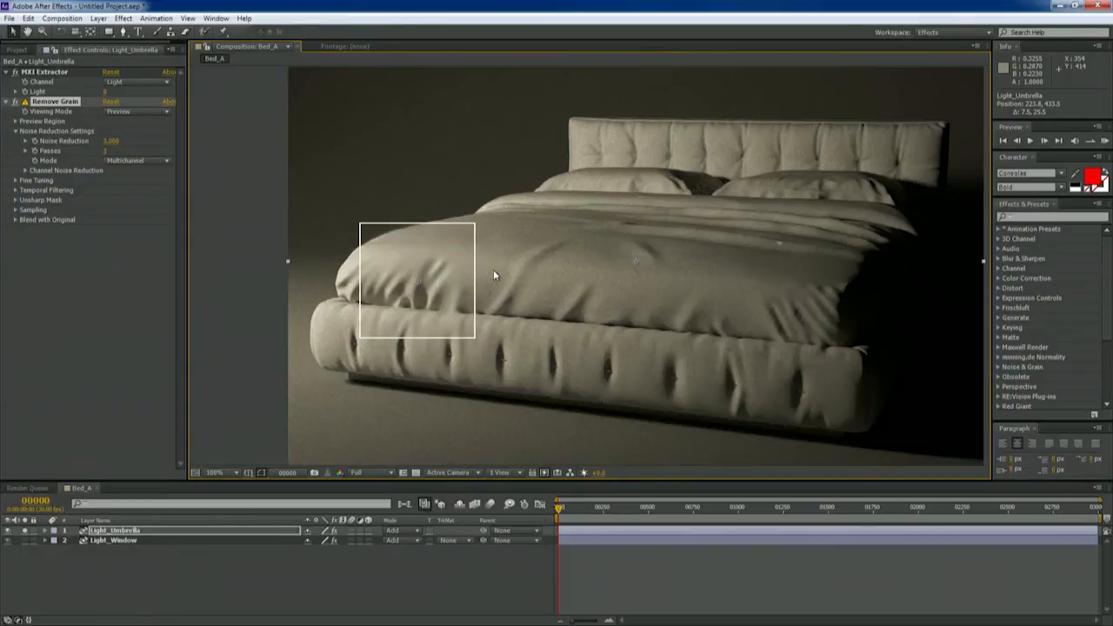
# Turn off solo for Light_Umbrella and move the preview region onto the window-lit corner of the bed.
pyautogui.click(25, 531)
pyautogui.moveTo(418, 283); pyautogui.dragTo(801, 309)
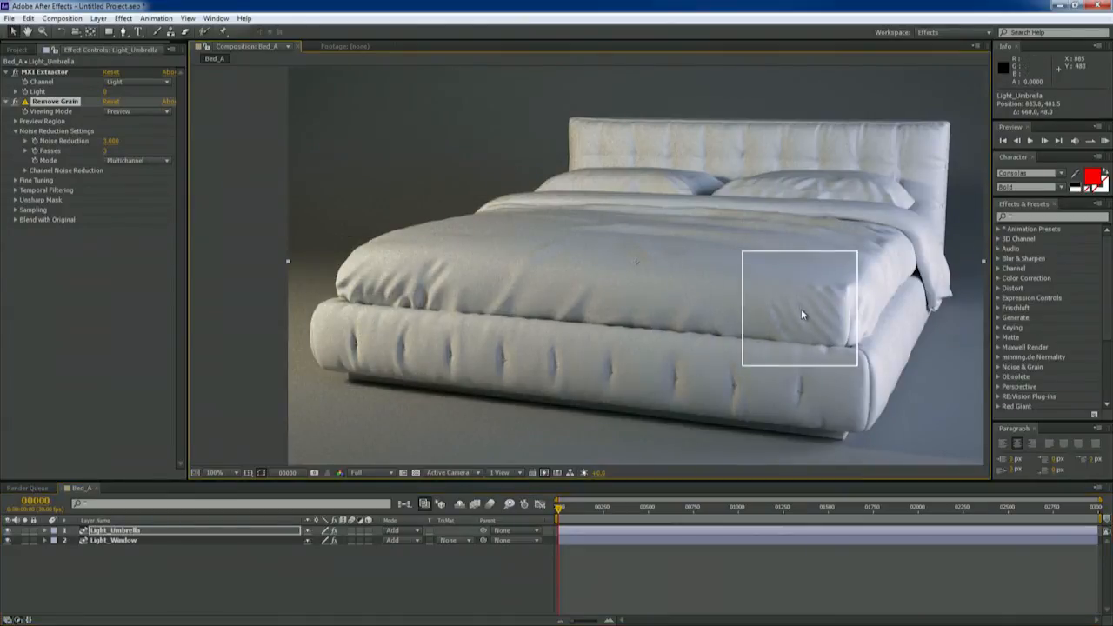
pyautogui.scroll(1, 801, 309)
pyautogui.moveTo(887, 310); pyautogui.dragTo(388, 221)
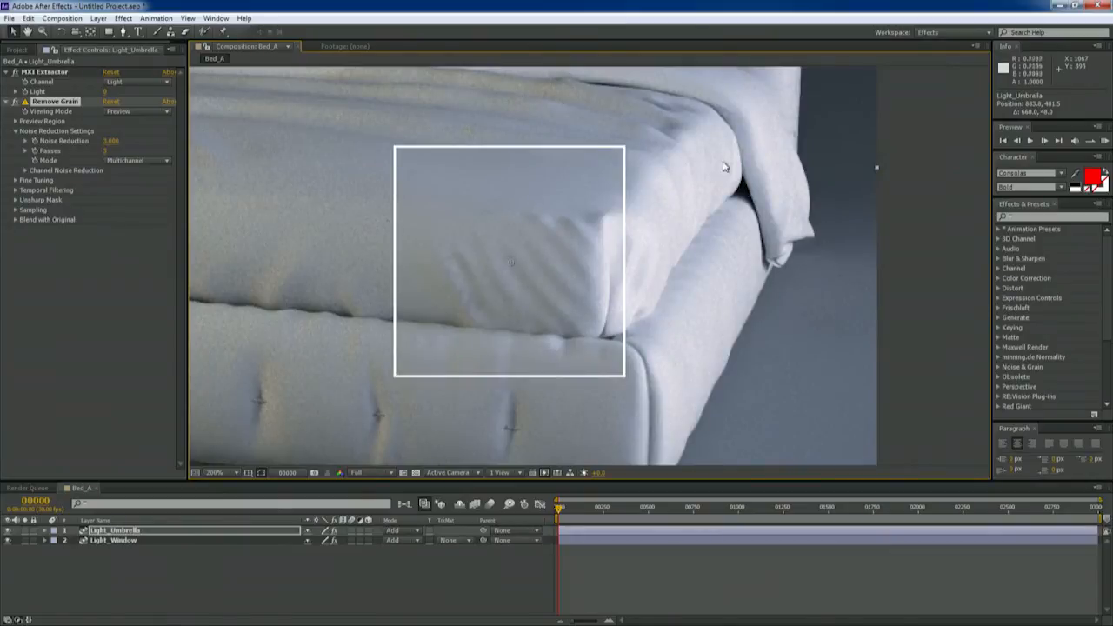
# Move the preview region across the duvet to its edge against the dark wall to examine the combined lighting.
pyautogui.moveTo(511, 266); pyautogui.dragTo(652, 271)
pyautogui.scroll(1, 327, 260)
pyautogui.scroll(-1, 608, 269)
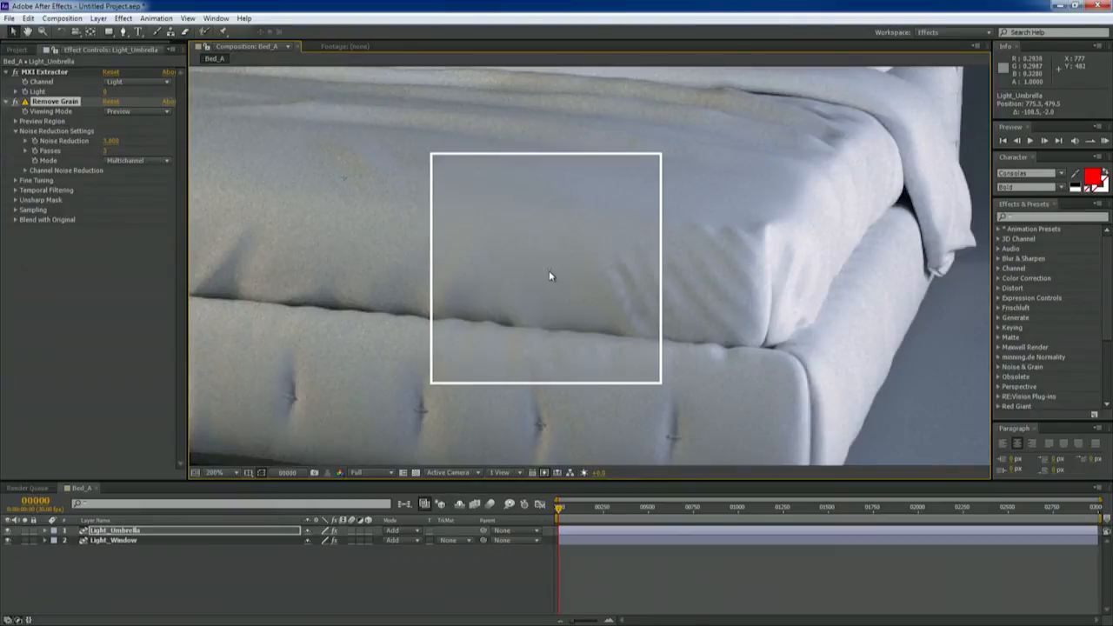
pyautogui.moveTo(551, 275); pyautogui.dragTo(622, 278)
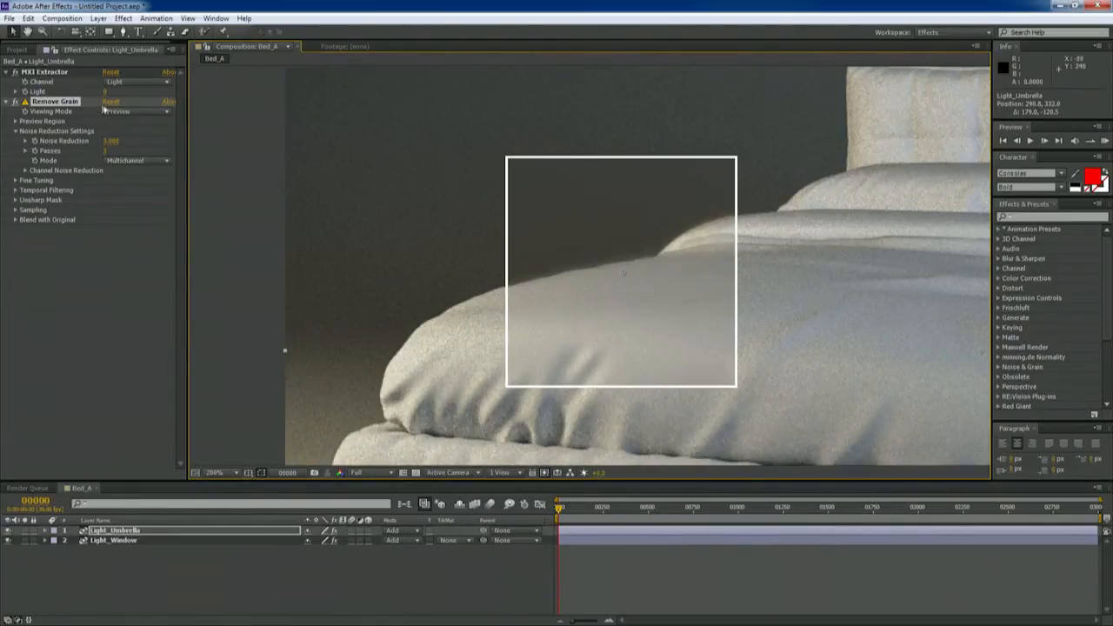
# Switch the Remove Grain viewing mode to Final Output and view the whole bed.
pyautogui.click(130, 112)
pyautogui.click(139, 163)
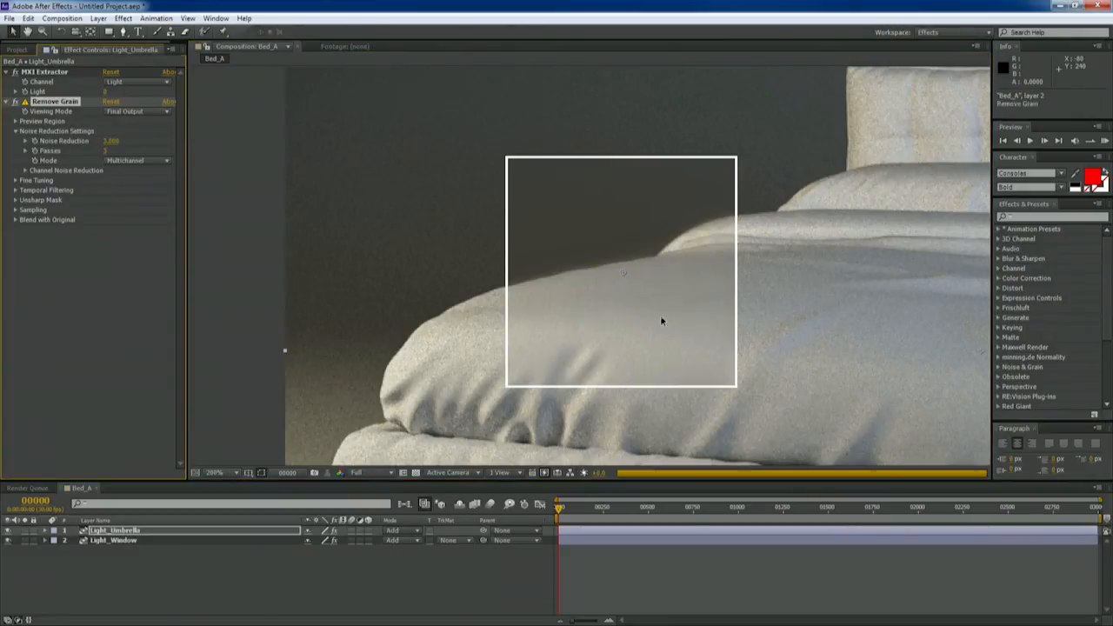
pyautogui.scroll(-2, 537, 315)
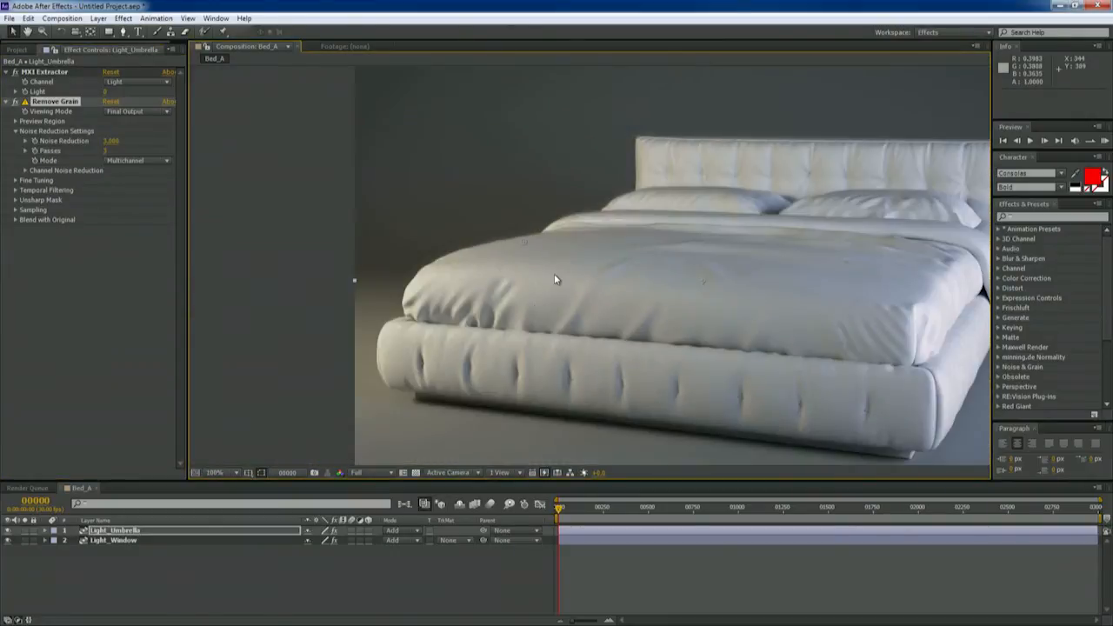
# Set the Remove Grain noise reduction on Light_Umbrella to 1.5.
pyautogui.scroll(2, 447, 223)
pyautogui.scroll(-2, 455, 243)
pyautogui.click(111, 141)
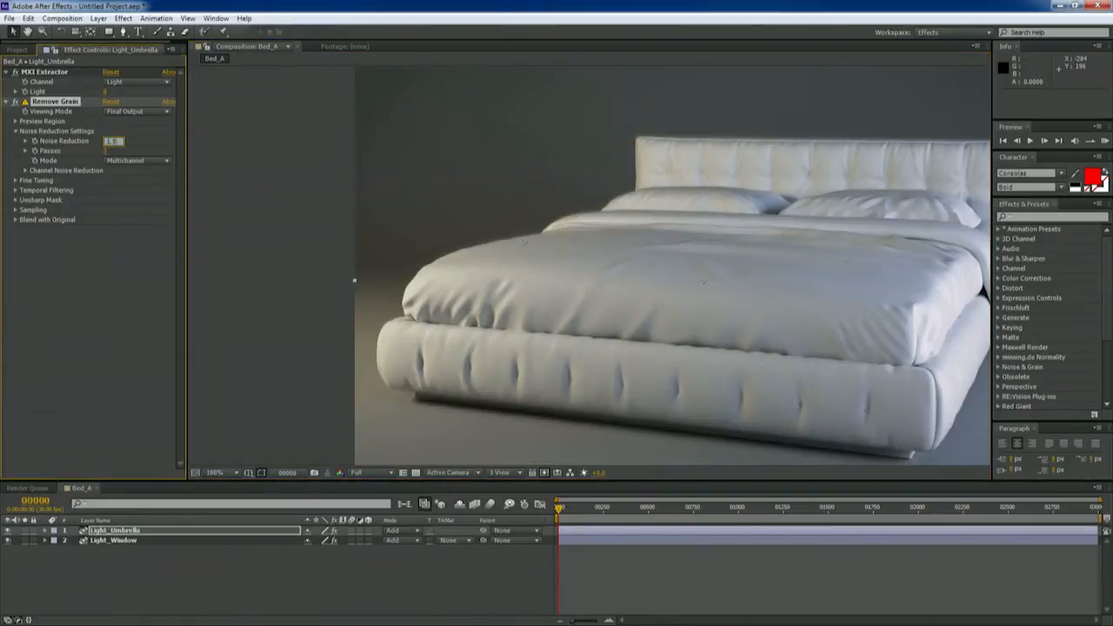
pyautogui.press('Return')
# Examine the remaining grain along the duvet folds and bed base up close, and compare it with the whole bed.
pyautogui.scroll(1, 581, 335)
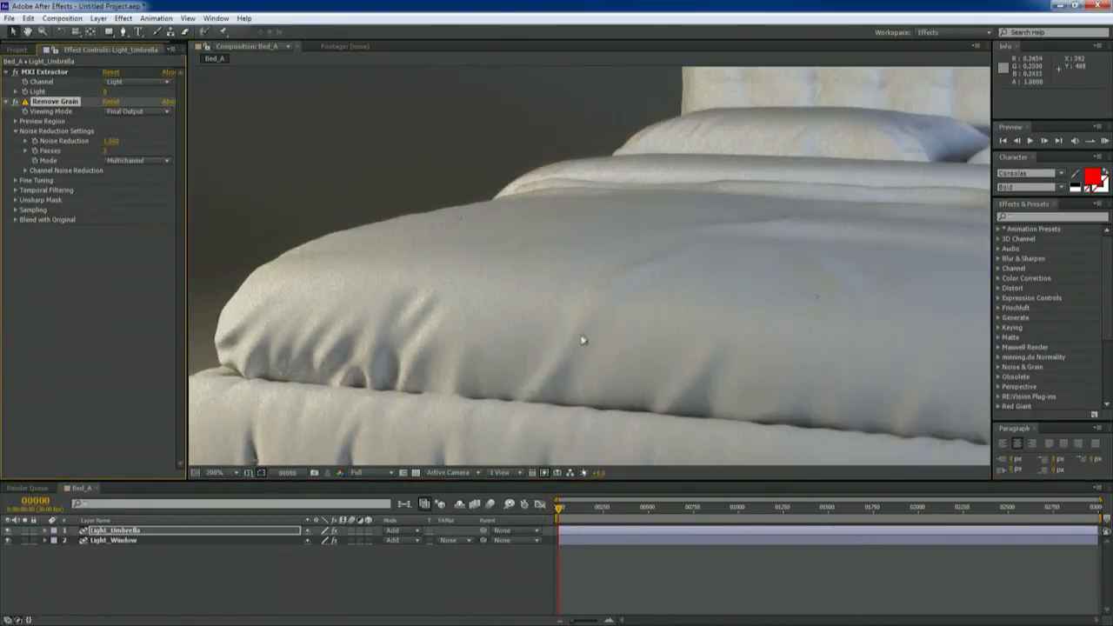
pyautogui.moveTo(584, 340); pyautogui.dragTo(558, 149)
pyautogui.moveTo(736, 212); pyautogui.dragTo(311, 321)
pyautogui.moveTo(706, 283); pyautogui.dragTo(512, 299)
pyautogui.scroll(-1, 482, 255)
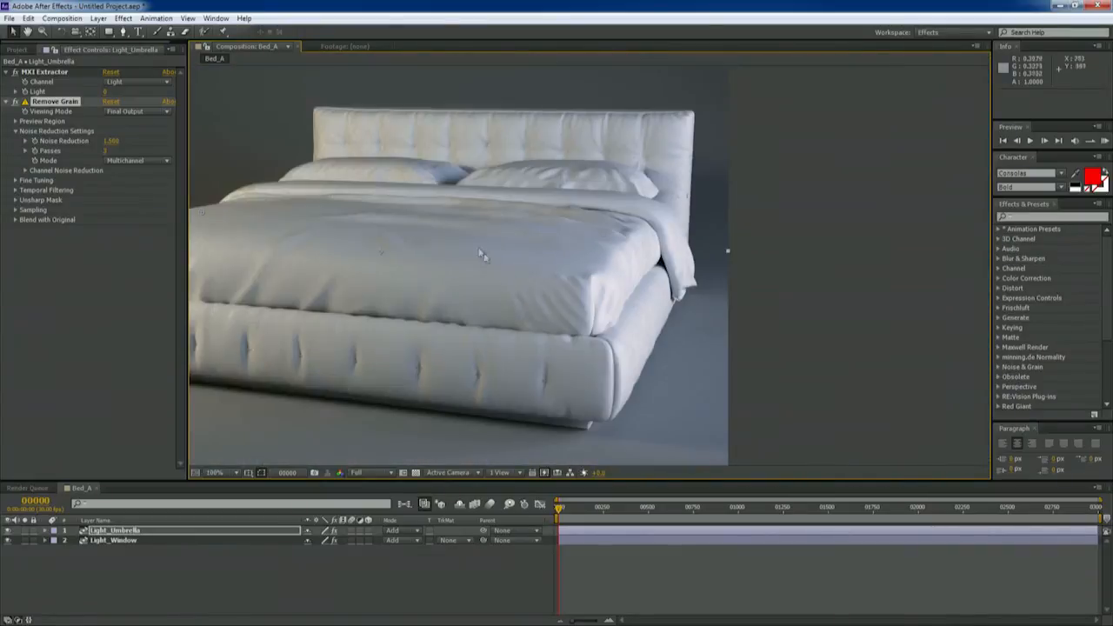
pyautogui.moveTo(483, 255); pyautogui.dragTo(690, 246)
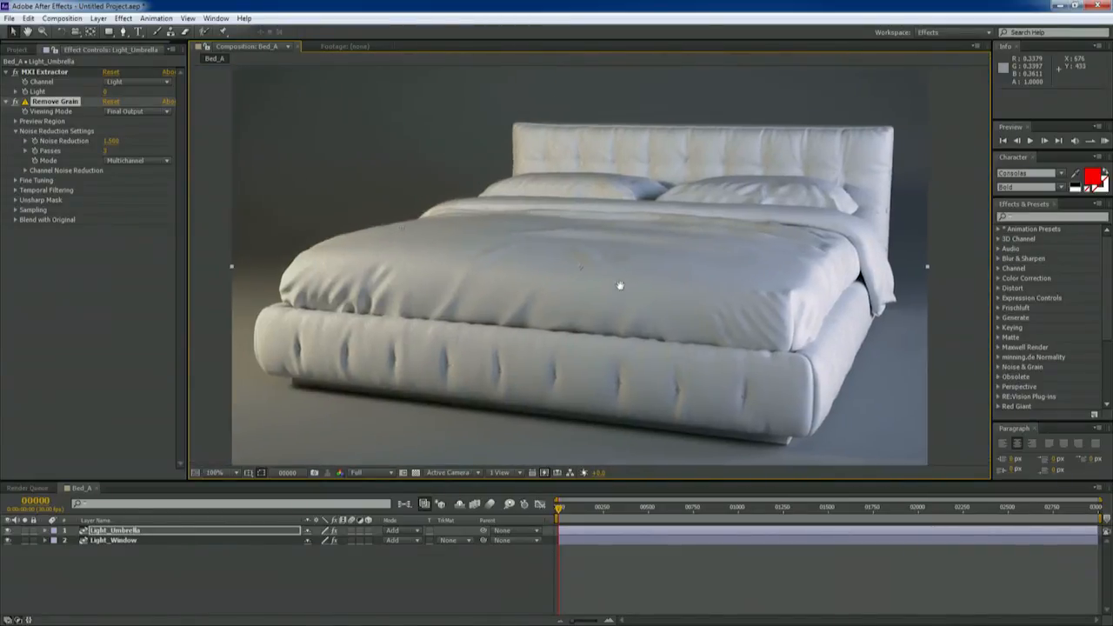
pyautogui.moveTo(620, 285); pyautogui.dragTo(616, 275)
# Examine the pillows, blanket edge and window-lit duvet corner up close for grain, and compare them with the full render.
pyautogui.scroll(1, 753, 162)
pyautogui.moveTo(792, 174); pyautogui.dragTo(453, 209)
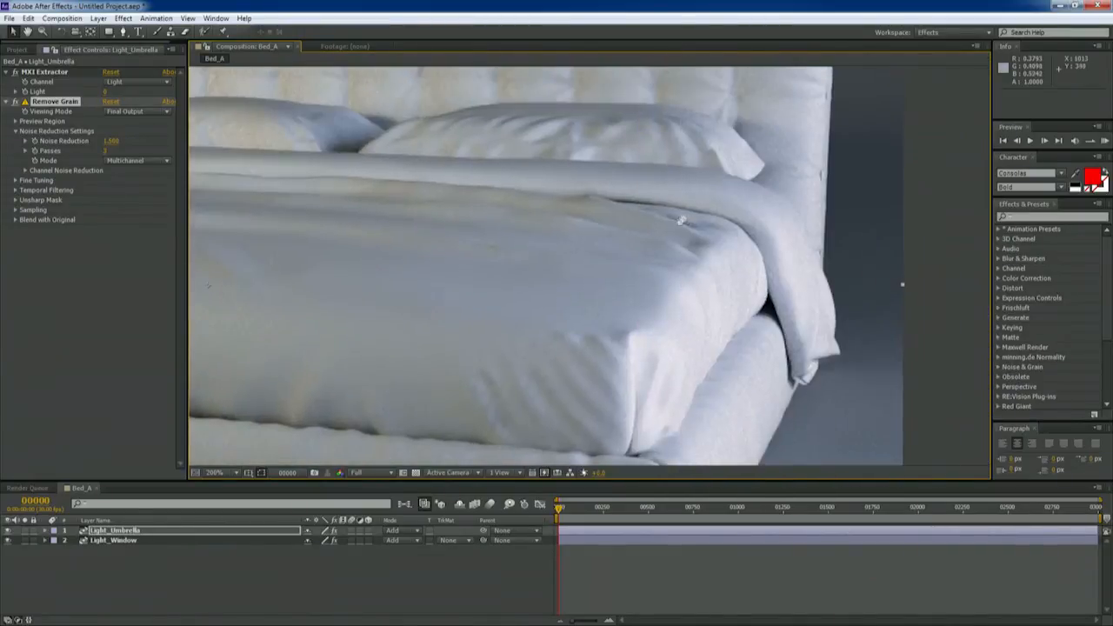
pyautogui.moveTo(681, 221); pyautogui.dragTo(652, 103)
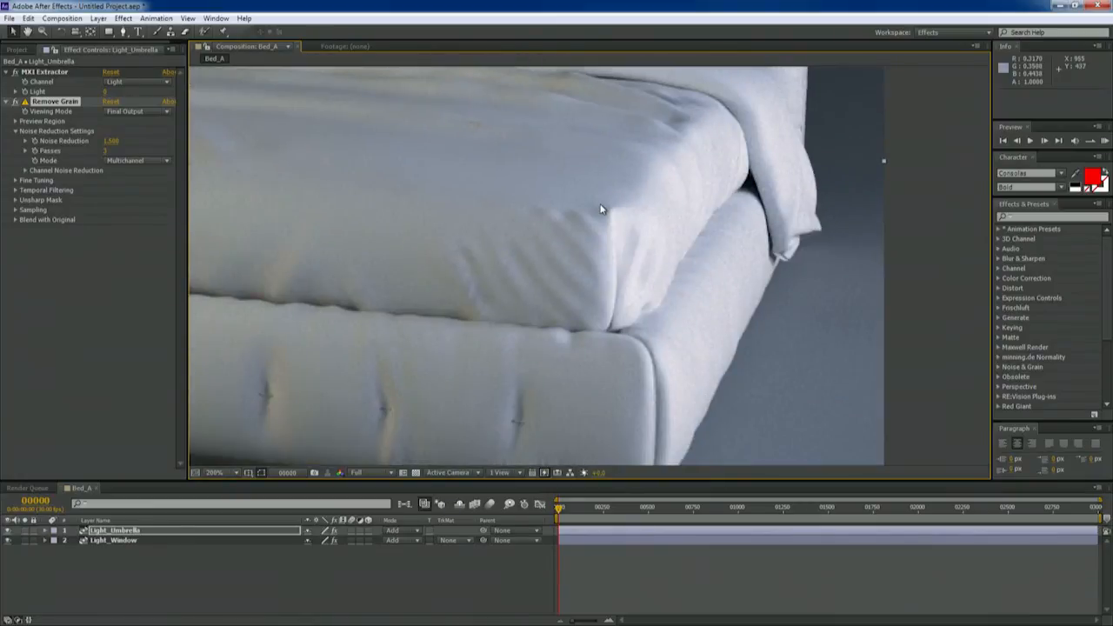
pyautogui.scroll(-1, 600, 205)
pyautogui.moveTo(479, 233); pyautogui.dragTo(574, 259)
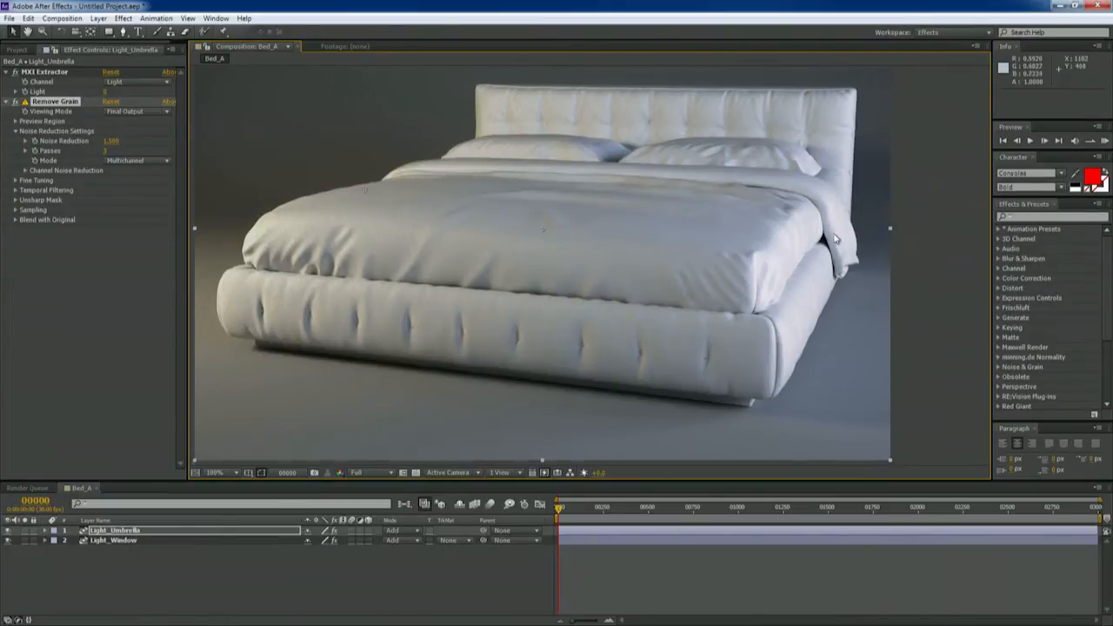
pyautogui.moveTo(835, 238); pyautogui.dragTo(730, 275)
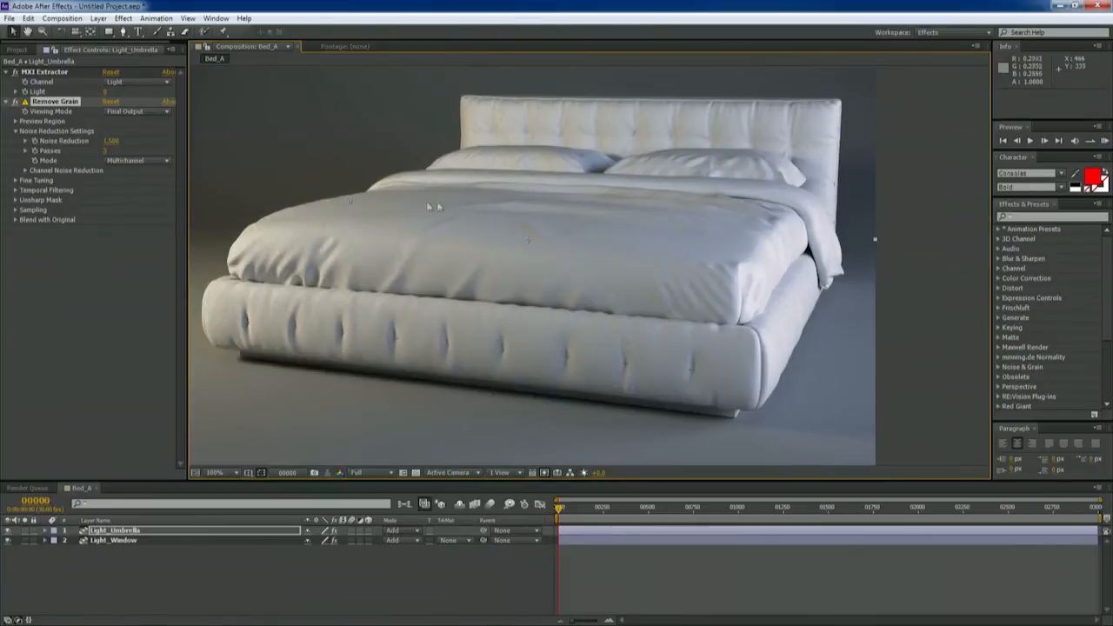
pyautogui.moveTo(350, 201); pyautogui.dragTo(425, 238)
pyautogui.moveTo(544, 240); pyautogui.dragTo(468, 243)
pyautogui.scroll(1, 574, 270)
pyautogui.moveTo(848, 158); pyautogui.dragTo(518, 246)
pyautogui.scroll(-4, 490, 248)
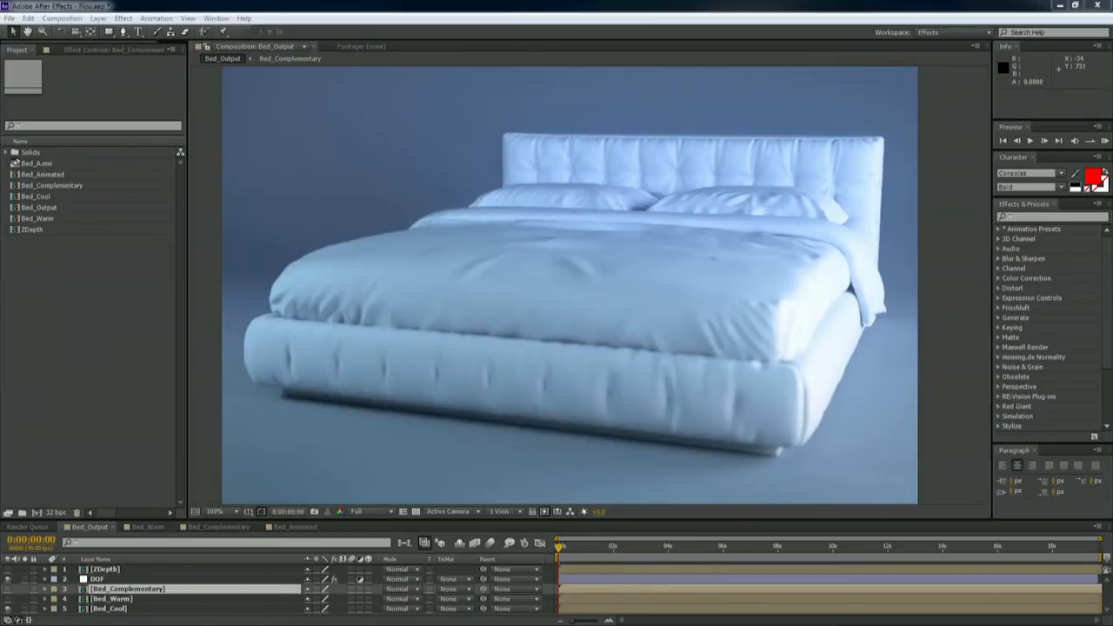
# Make the Bed_Warm and Bed_Complementary layers visible in the Bed_Output composition to compare the lighting variants.
pyautogui.click(8, 600)
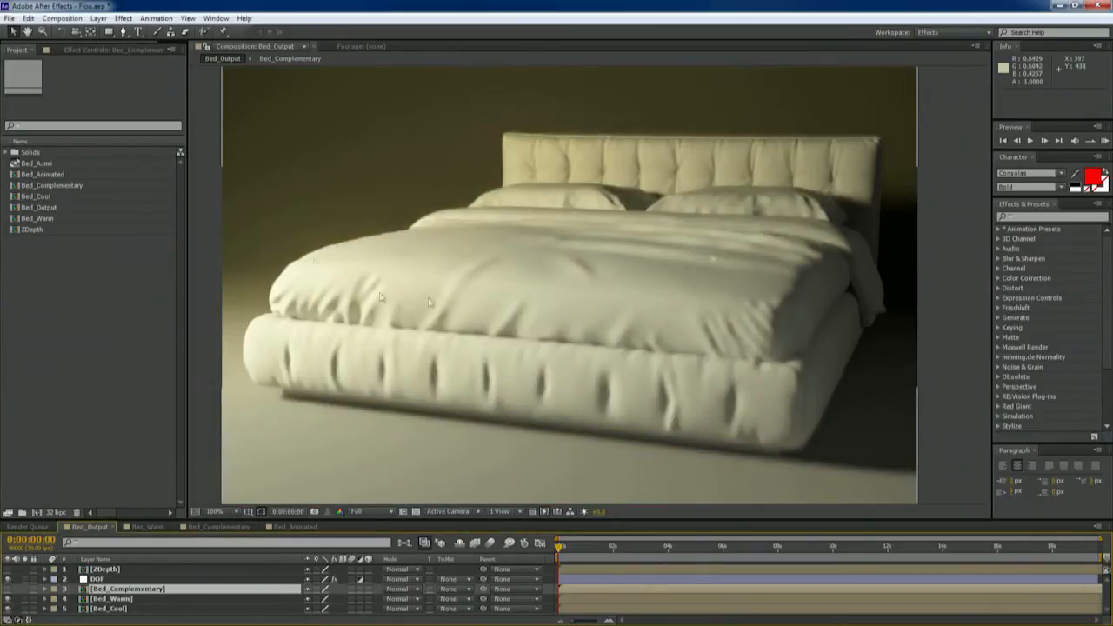
pyautogui.click(8, 589)
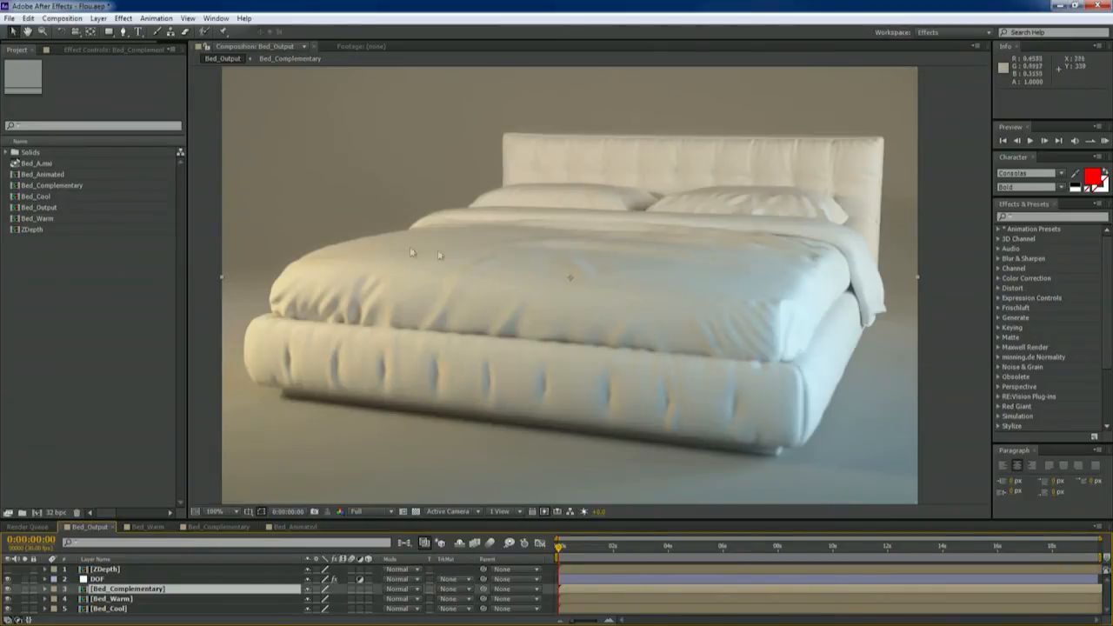
pyautogui.moveTo(529, 210); pyautogui.dragTo(525, 235)
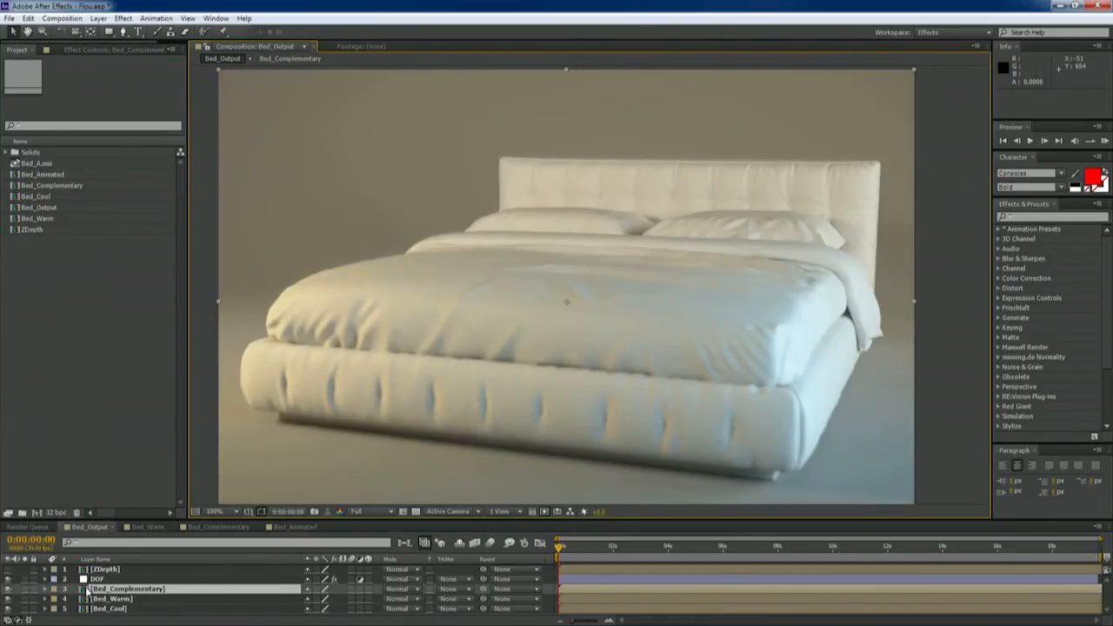
# Open the Bed_Complementary composition and inspect the track matte options linking BackDrop to the ZDepth layer.
pyautogui.doubleClick(87, 591)
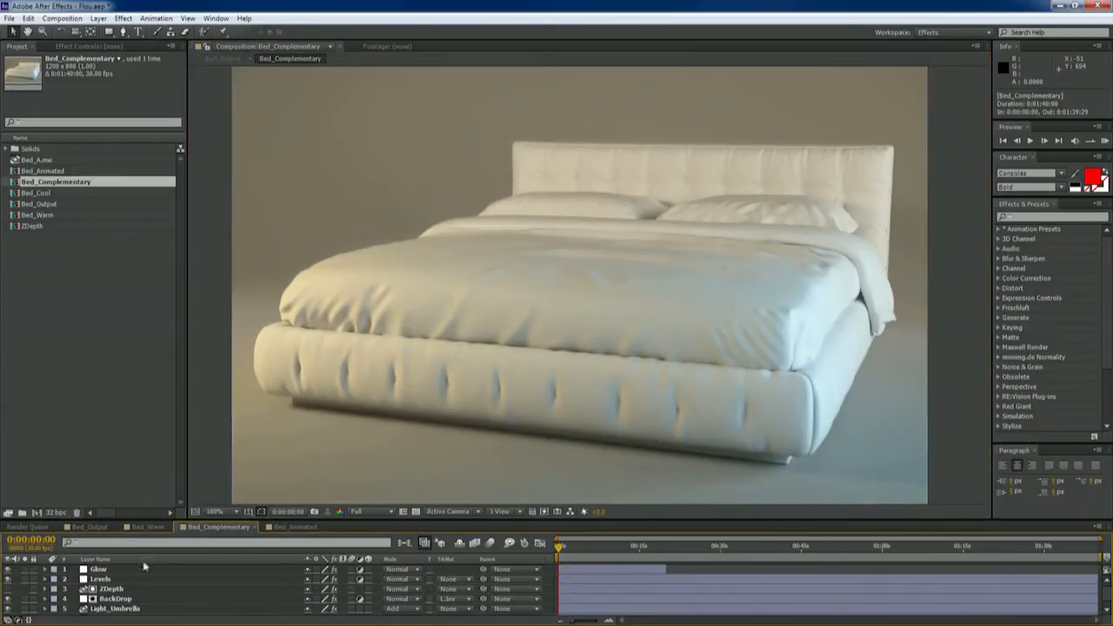
pyautogui.scroll(-1, 119, 592)
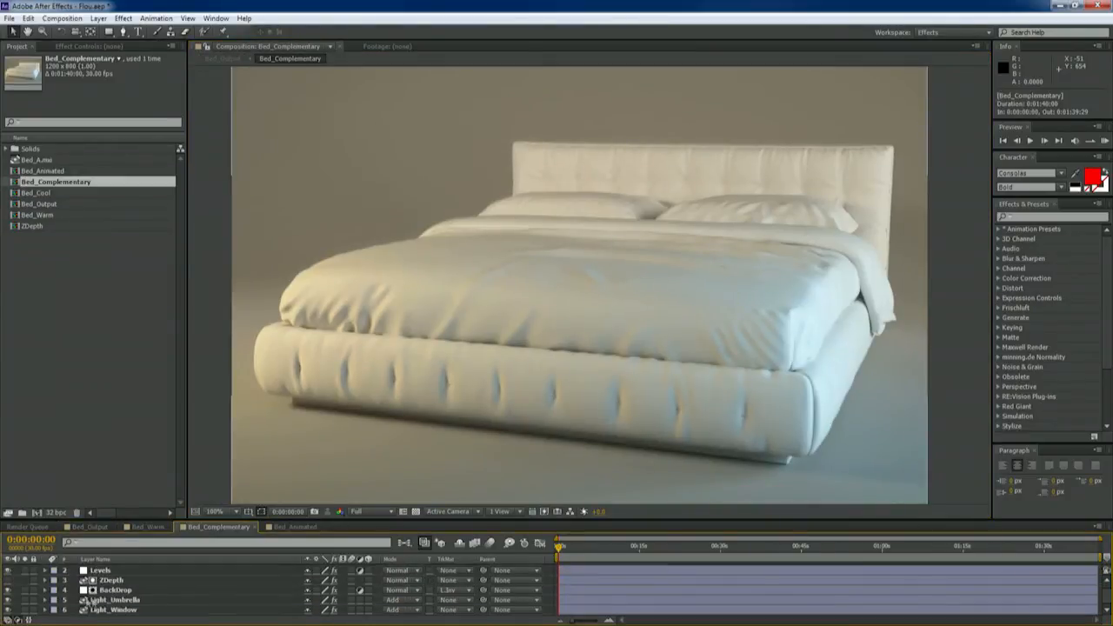
pyautogui.click(148, 591)
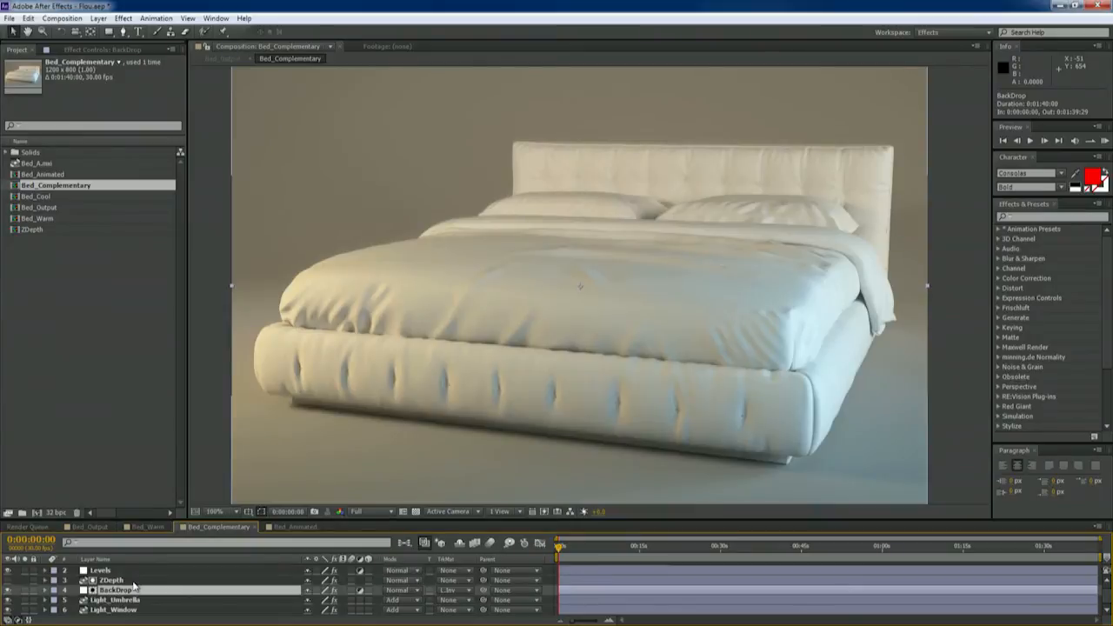
pyautogui.click(468, 591)
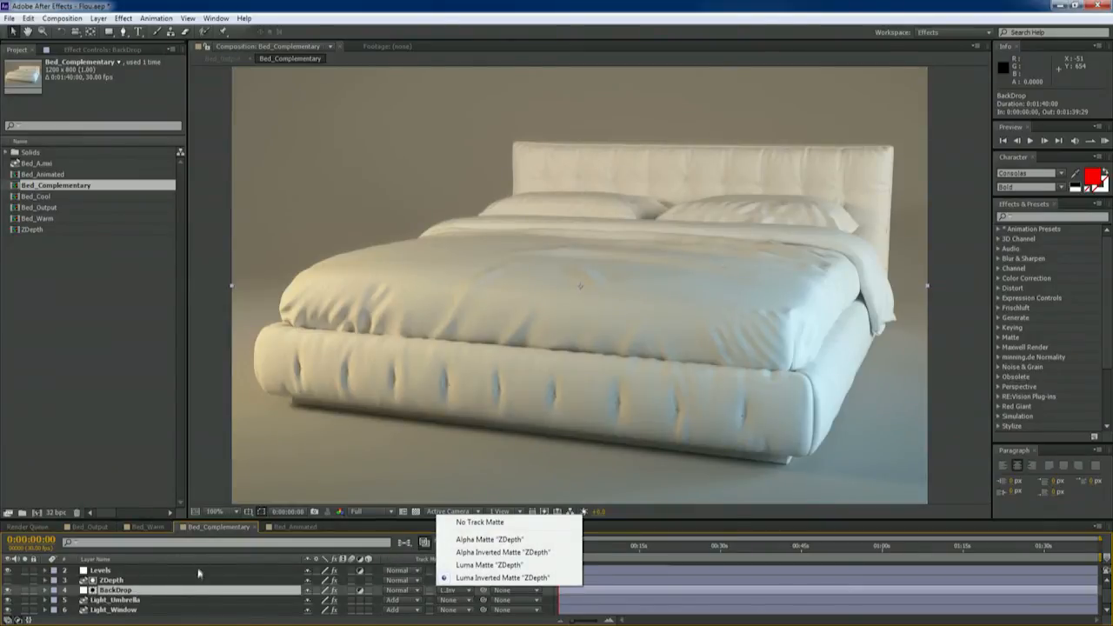
pyautogui.click(163, 583)
pyautogui.click(157, 593)
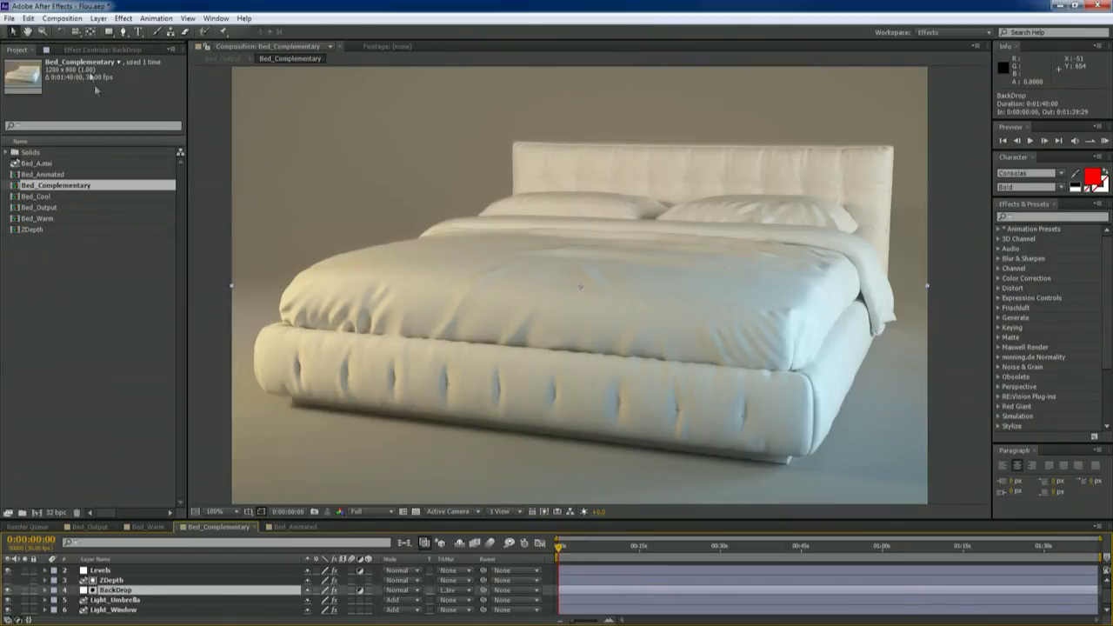
# Disable the Curves and Tint effects on the BackDrop layer and expand its Exposure settings.
pyautogui.click(97, 50)
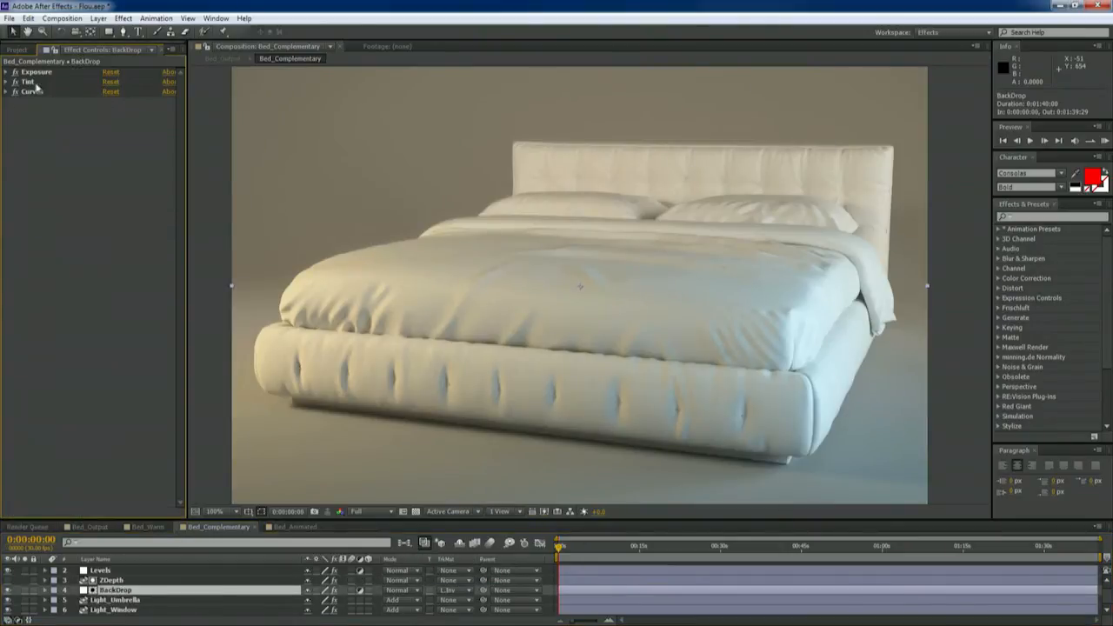
pyautogui.click(14, 92)
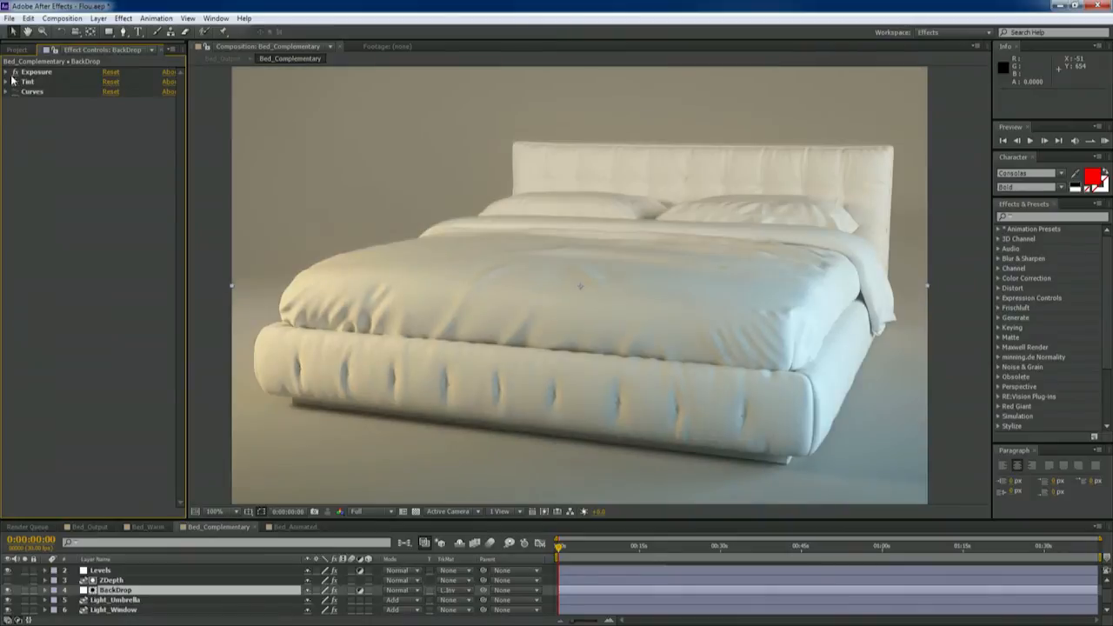
pyautogui.click(14, 82)
pyautogui.click(7, 72)
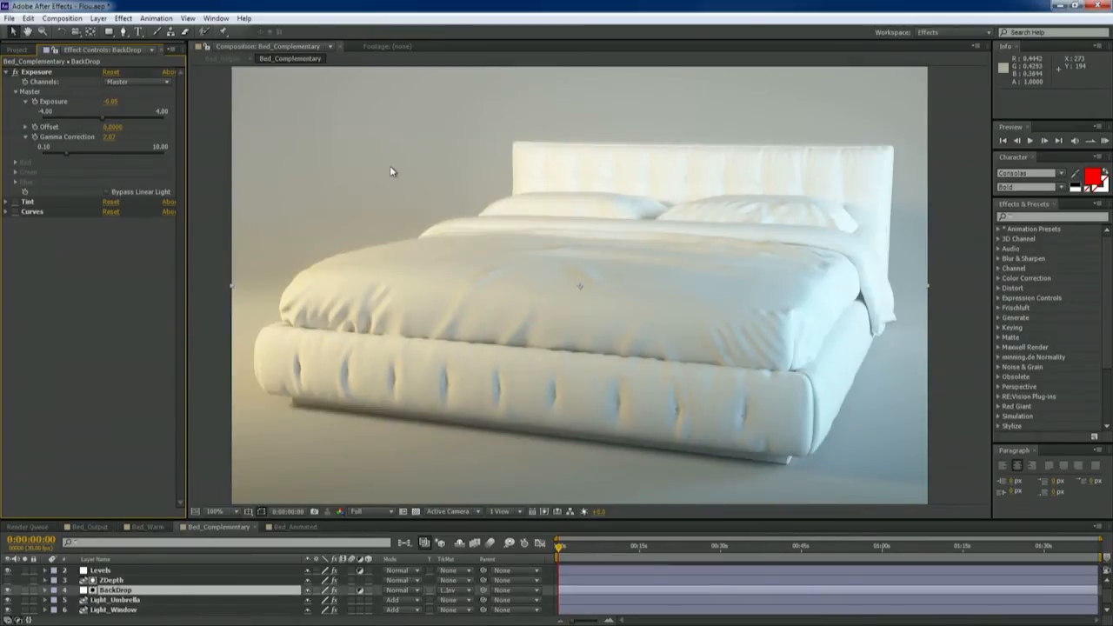
# Solo the ZDepth layer to examine the depth matte, select BackDrop, and turn the solo off again.
pyautogui.click(111, 580)
pyautogui.click(8, 580)
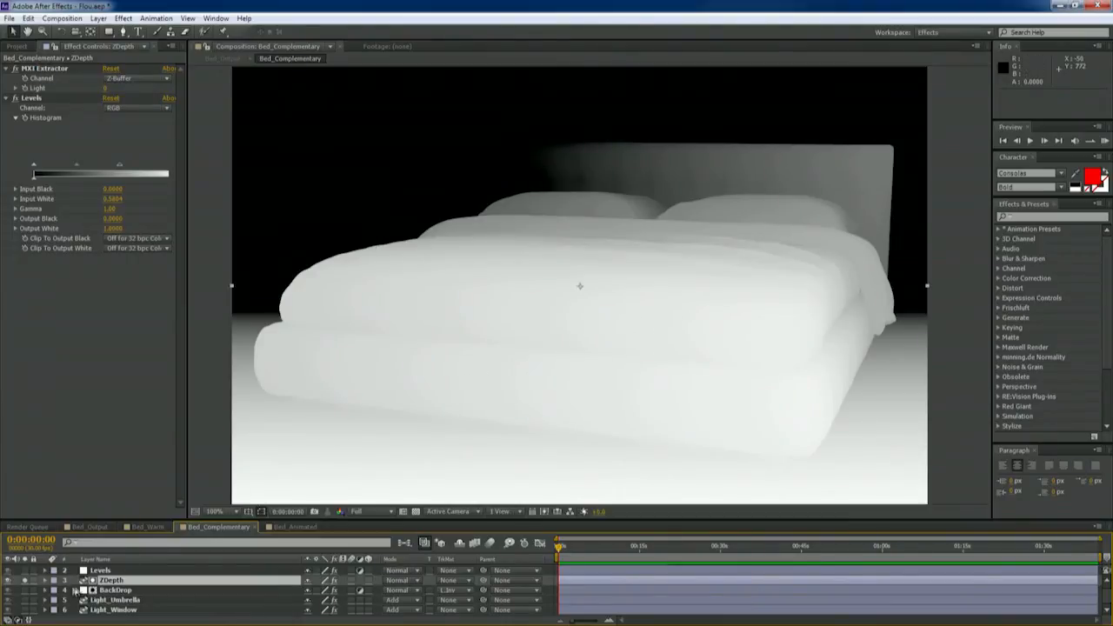
pyautogui.click(261, 591)
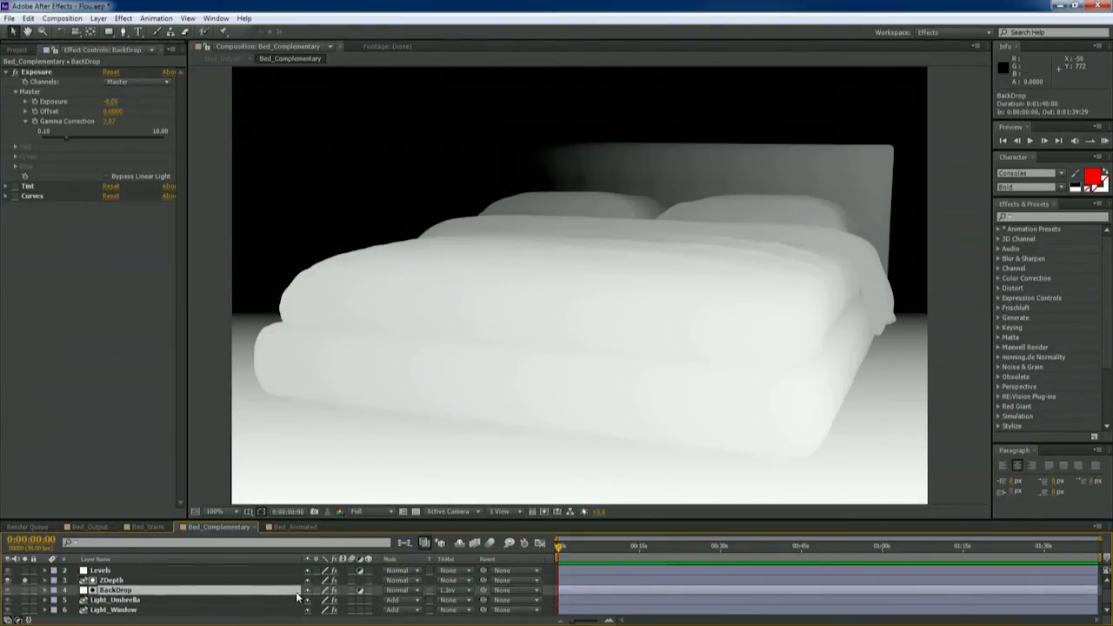
pyautogui.click(25, 580)
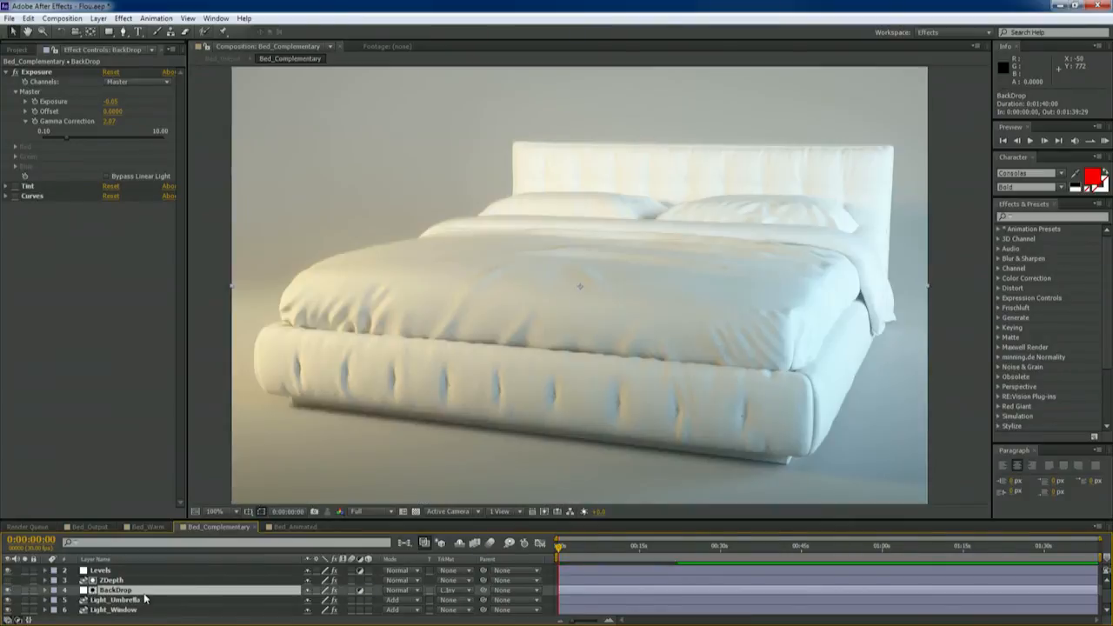
# Remove the track matte from BackDrop to compare the image, and restore Luma Inverted Matte "ZDepth".
pyautogui.click(468, 593)
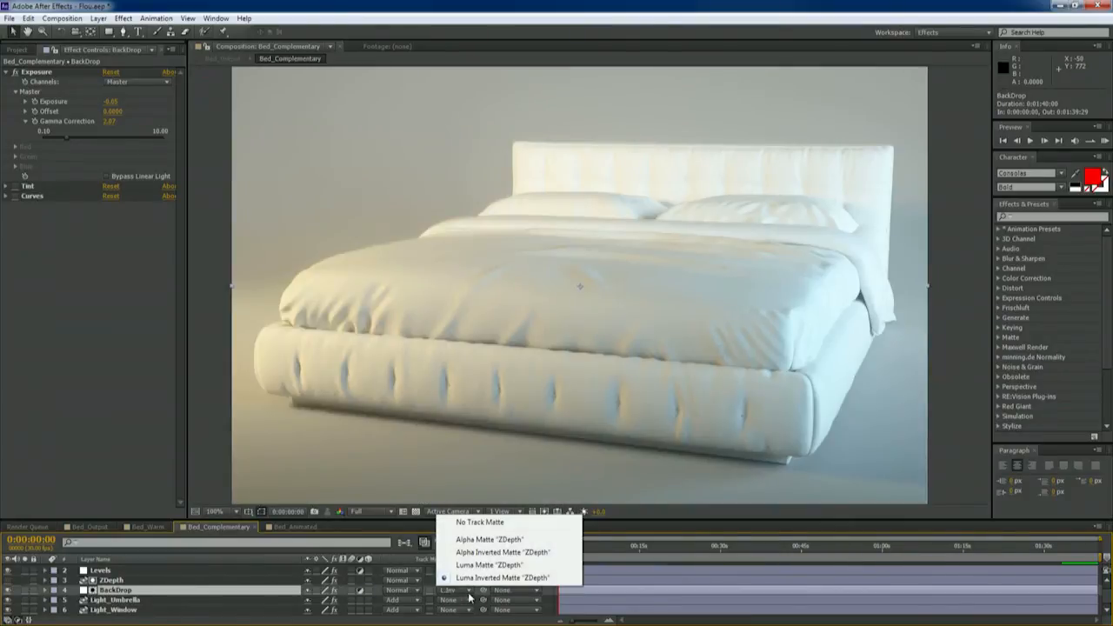
pyautogui.click(481, 523)
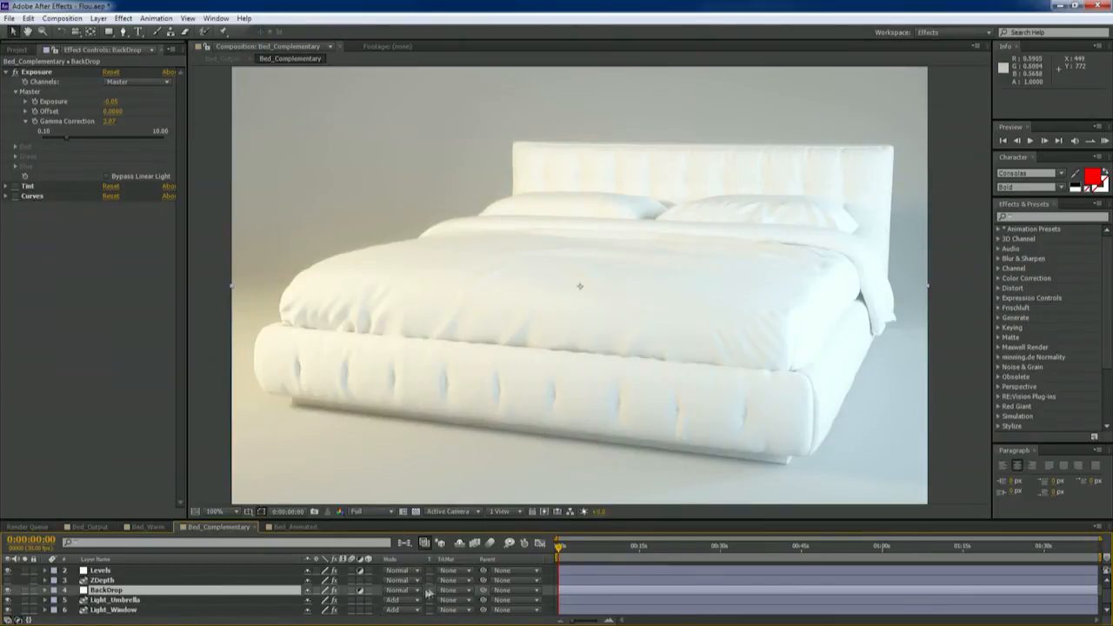
pyautogui.click(469, 592)
pyautogui.click(491, 586)
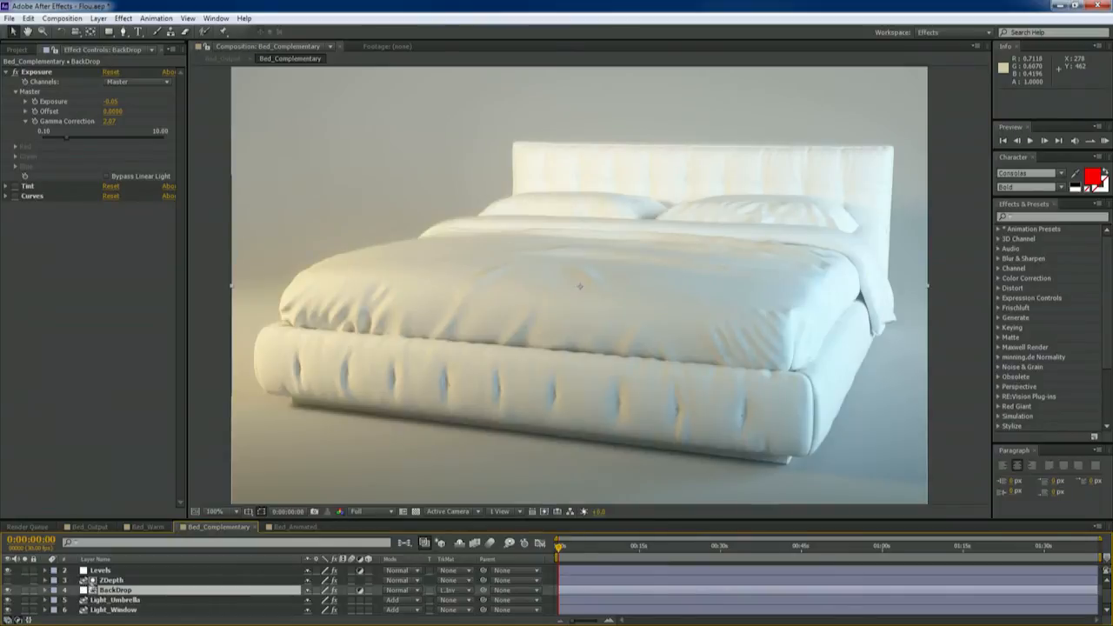
# Show the BackDrop layer's opacity and lower it to about 65%.
pyautogui.press('t')
pyautogui.moveTo(311, 602); pyautogui.dragTo(252, 619)
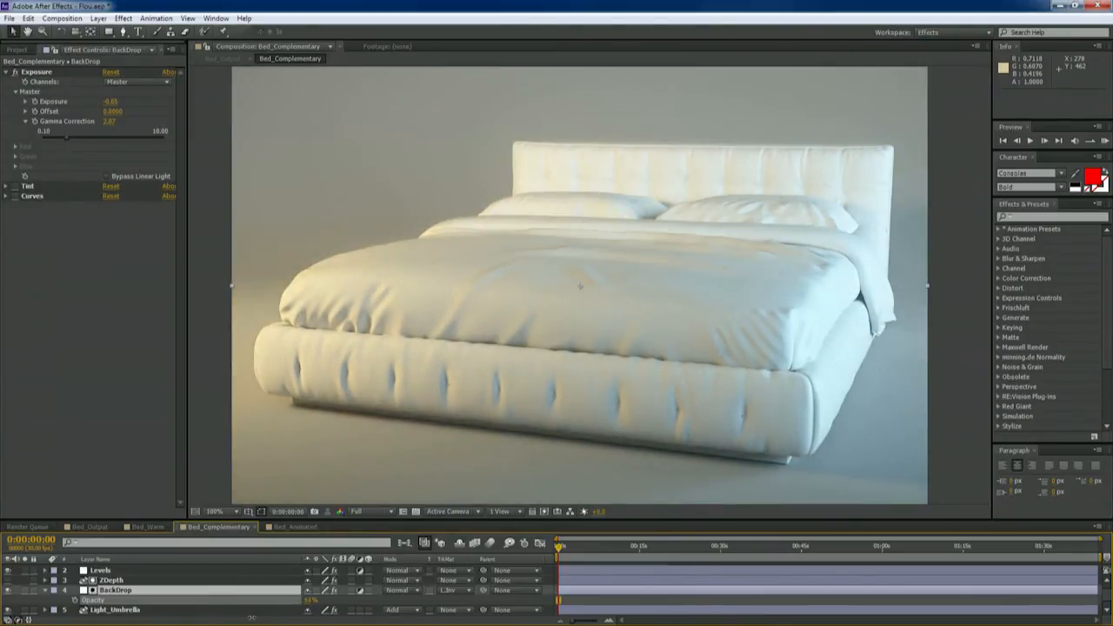
# Re-enable the Curves and Tint effects on BackDrop, and collapse its Exposure settings and opacity property.
pyautogui.click(7, 71)
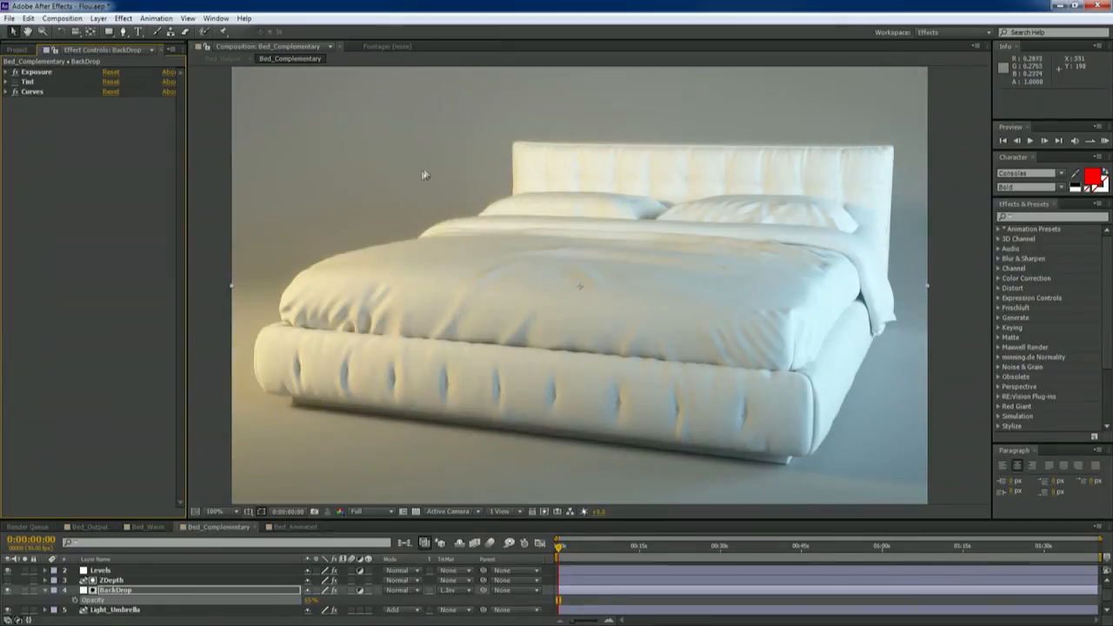
pyautogui.click(14, 82)
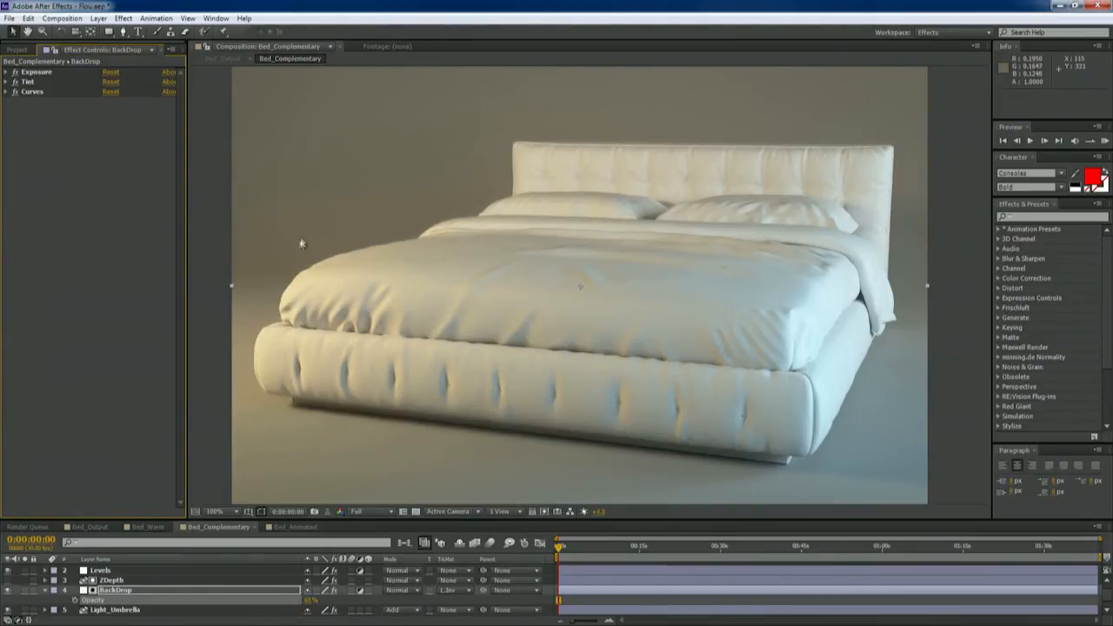
pyautogui.click(46, 599)
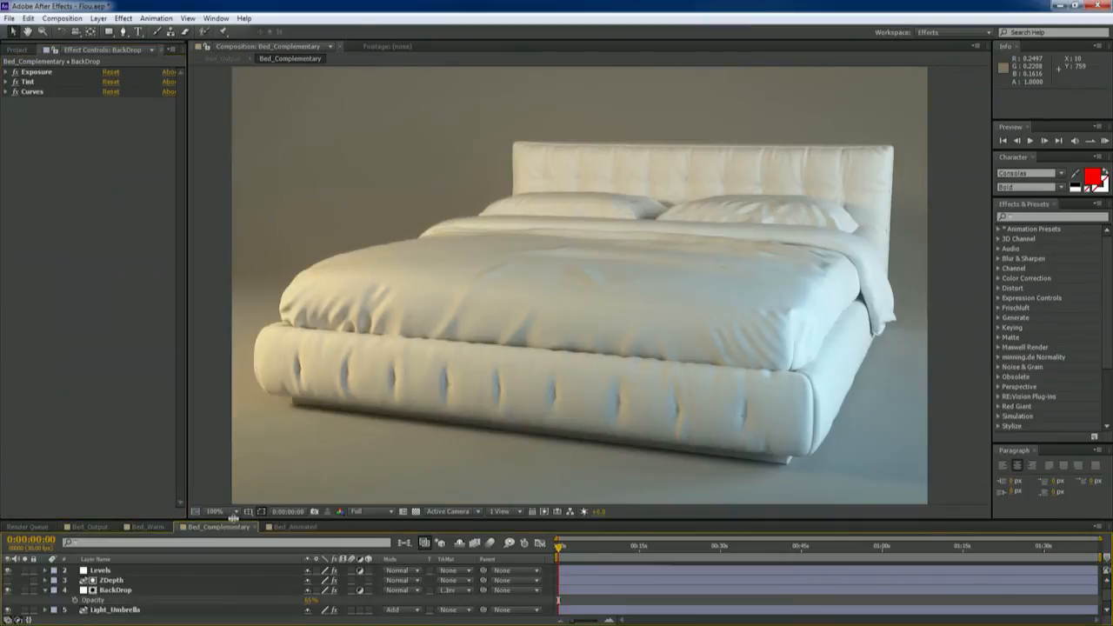
pyautogui.click(47, 591)
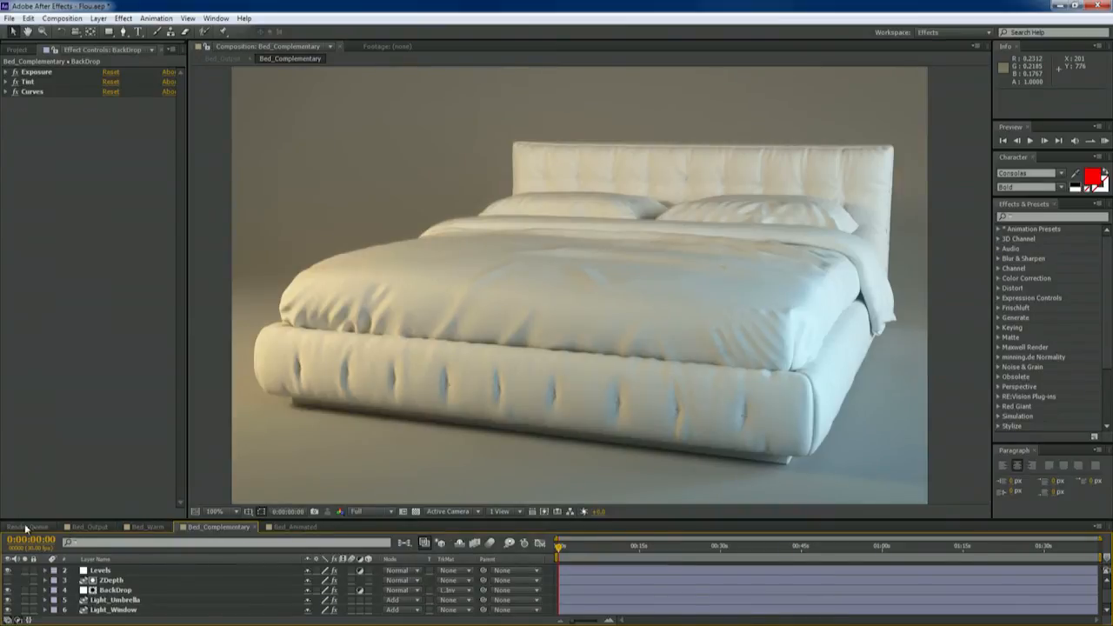
# Return to Bed_Output and disable the FL Depth Of Field effect on the DOF layer to inspect the bed without blur.
pyautogui.click(87, 527)
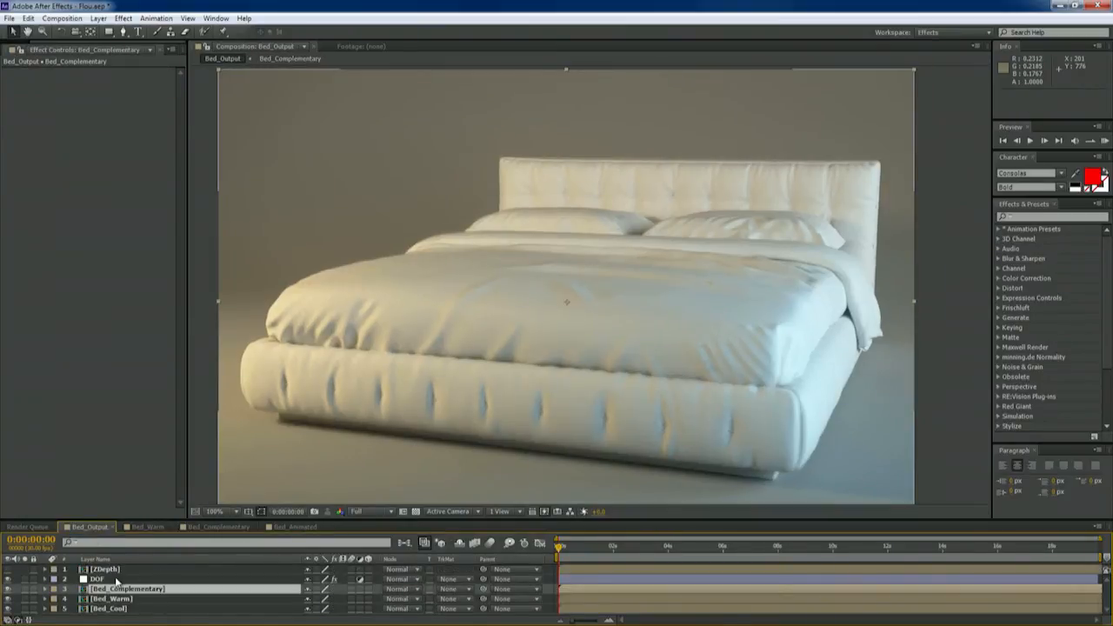
pyautogui.click(117, 580)
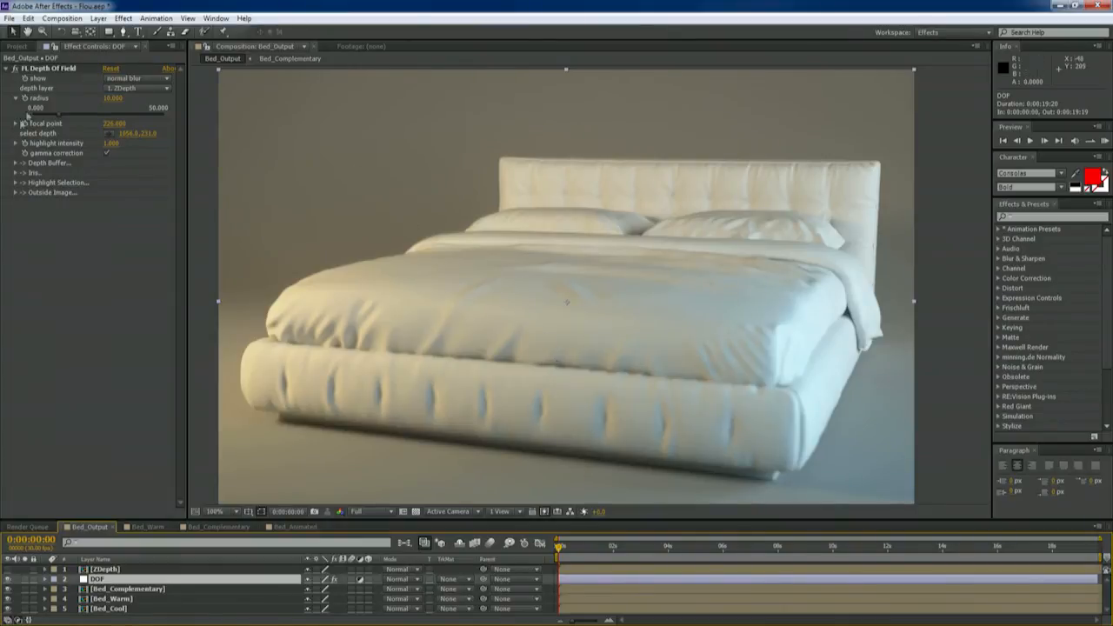
pyautogui.click(52, 69)
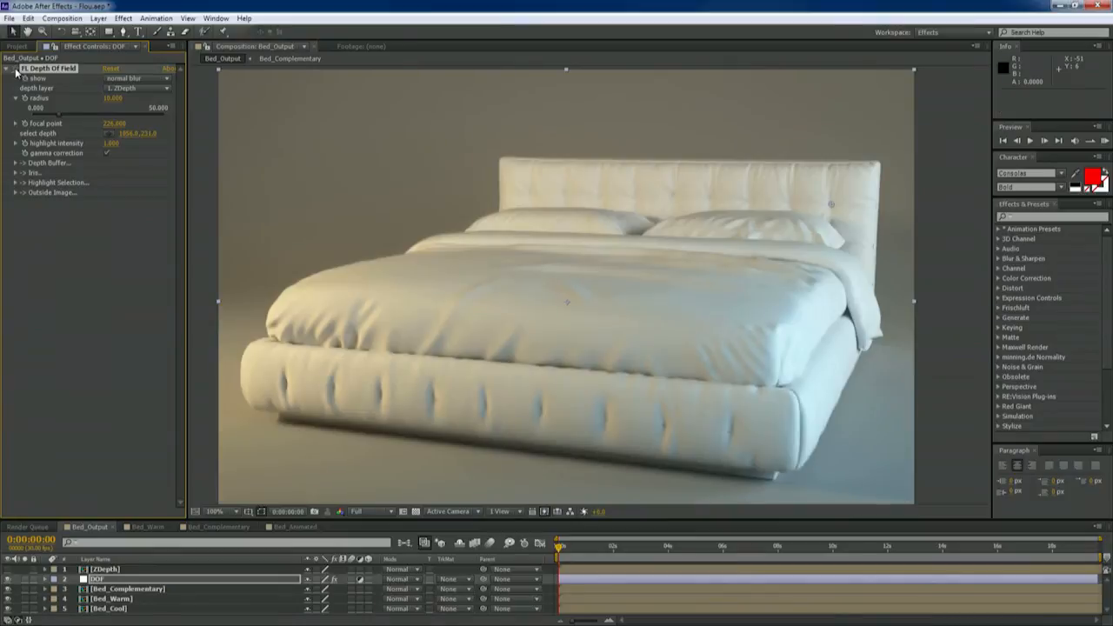
pyautogui.press('.')
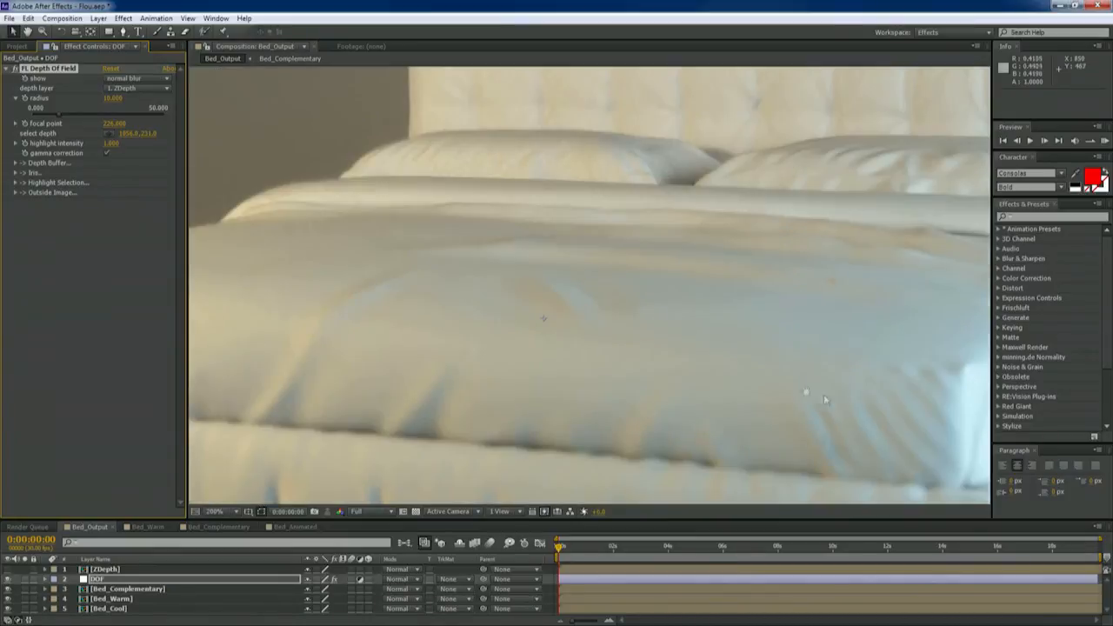
# Move the FL Depth Of Field depth selection point from the headboard to the front corner of the mattress to refocus there.
pyautogui.moveTo(825, 400); pyautogui.dragTo(572, 281)
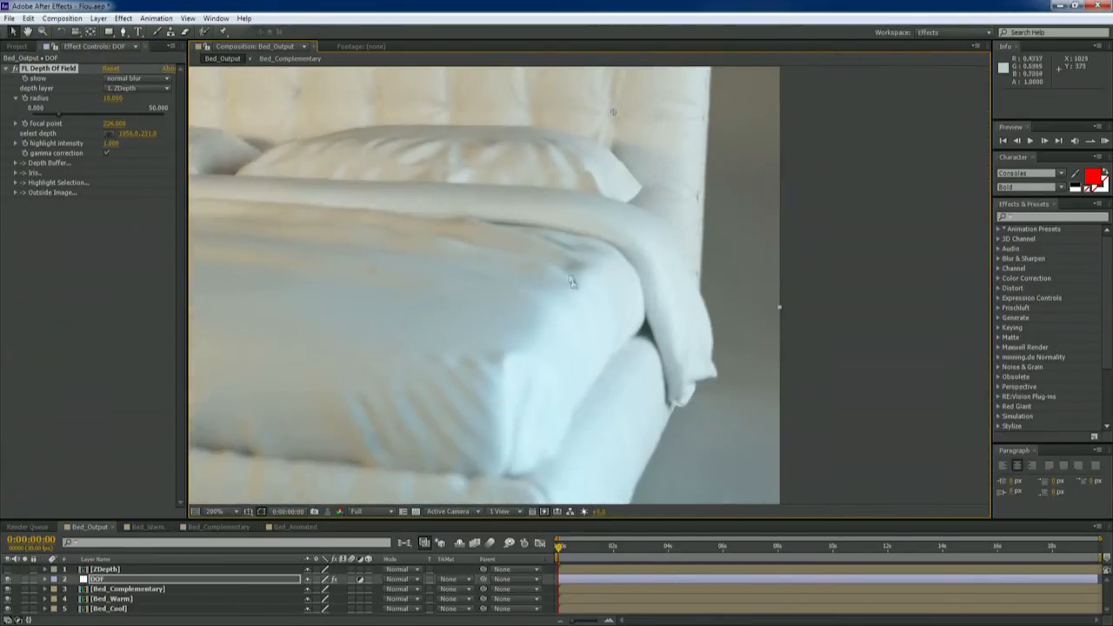
pyautogui.moveTo(501, 388); pyautogui.dragTo(661, 279)
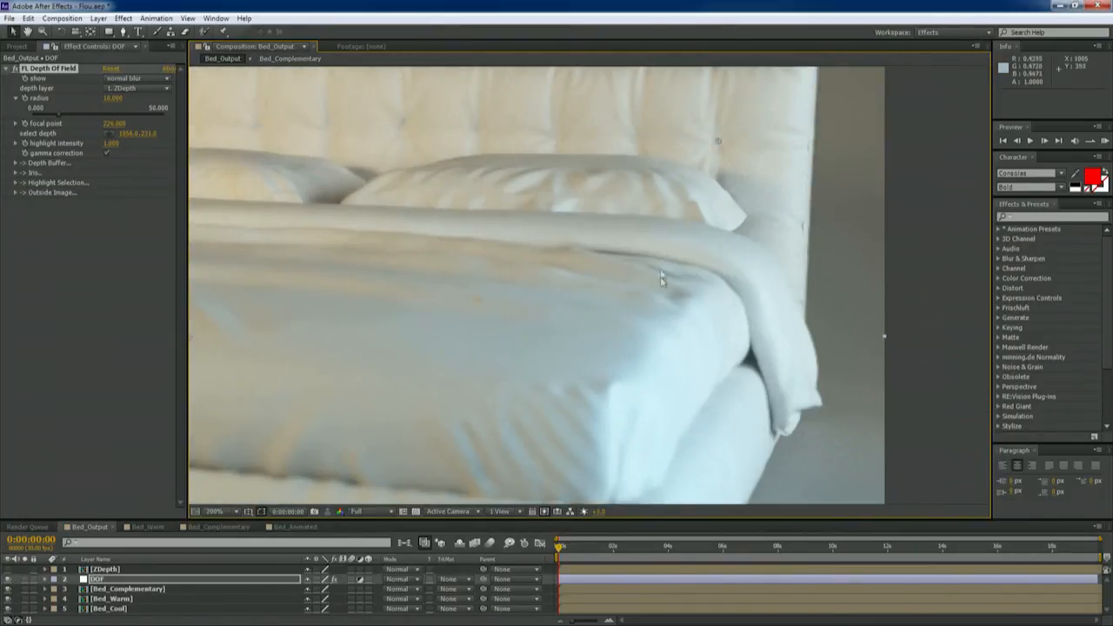
pyautogui.moveTo(720, 146); pyautogui.dragTo(605, 386)
pyautogui.scroll(-2, 603, 414)
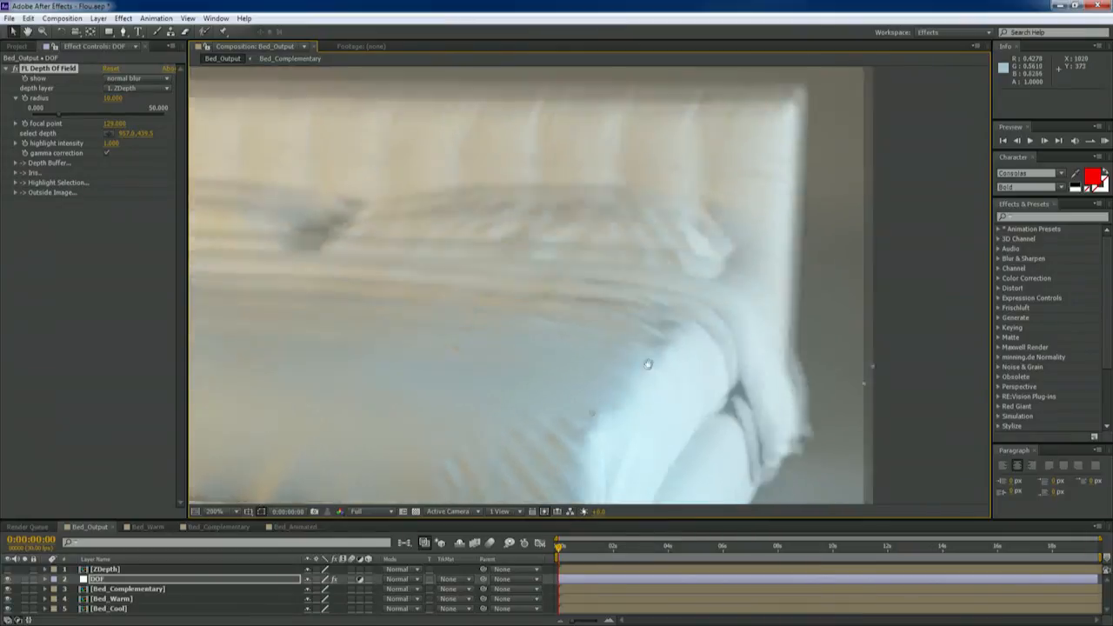
pyautogui.scroll(1, 627, 368)
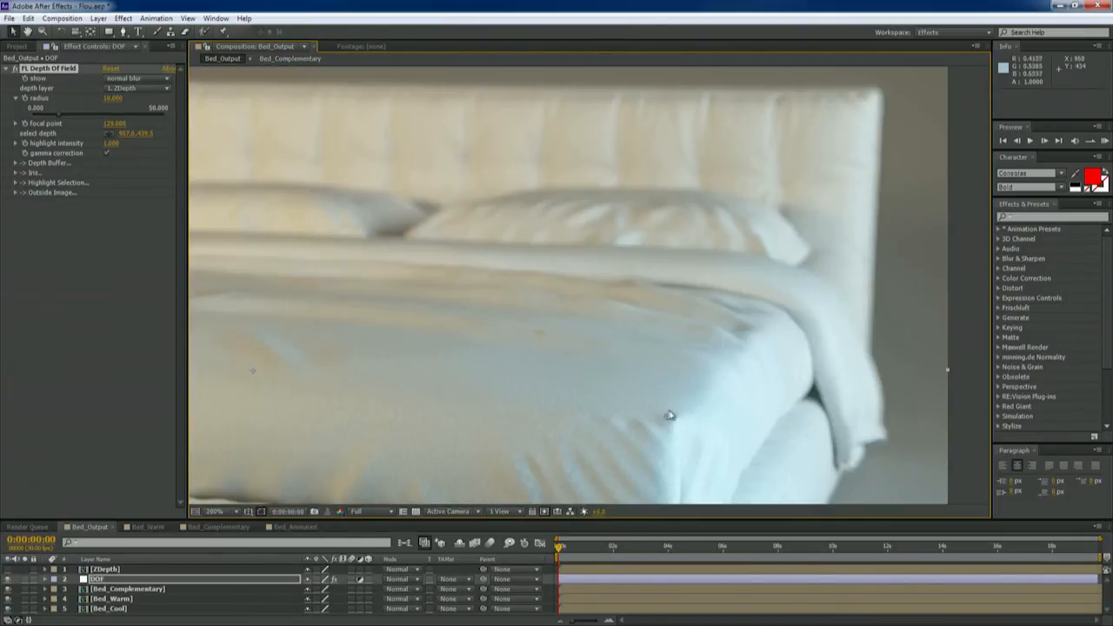
# Place the depth selection point on the right pillow at about 1047, 282, and toggle FL Depth Of Field back on to compare the blur.
pyautogui.moveTo(669, 414); pyautogui.dragTo(773, 230)
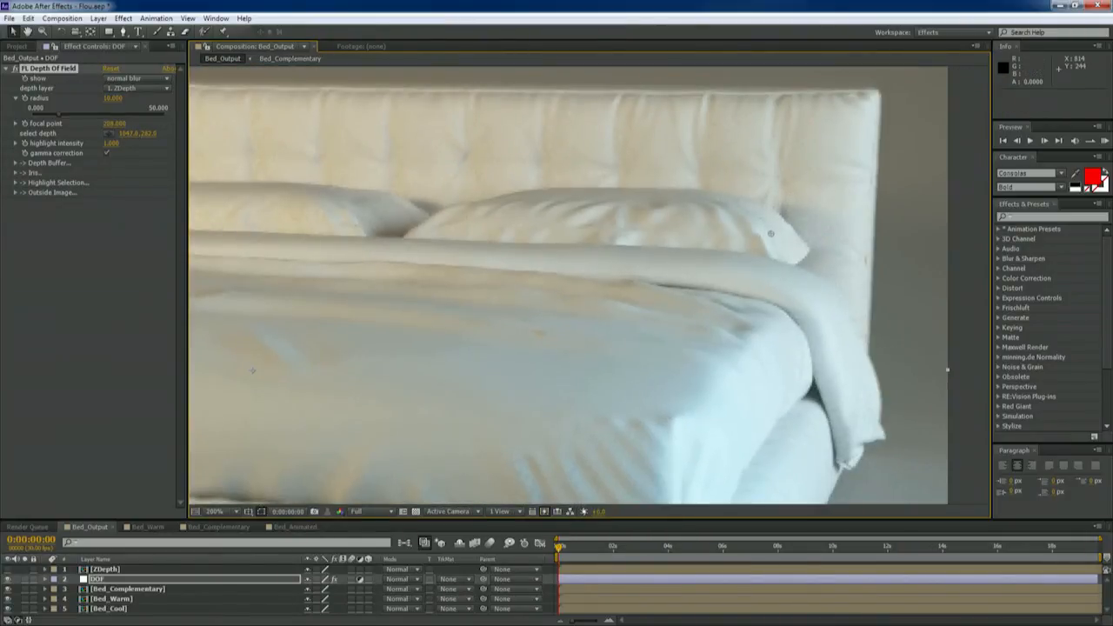
pyautogui.scroll(-2, 578, 273)
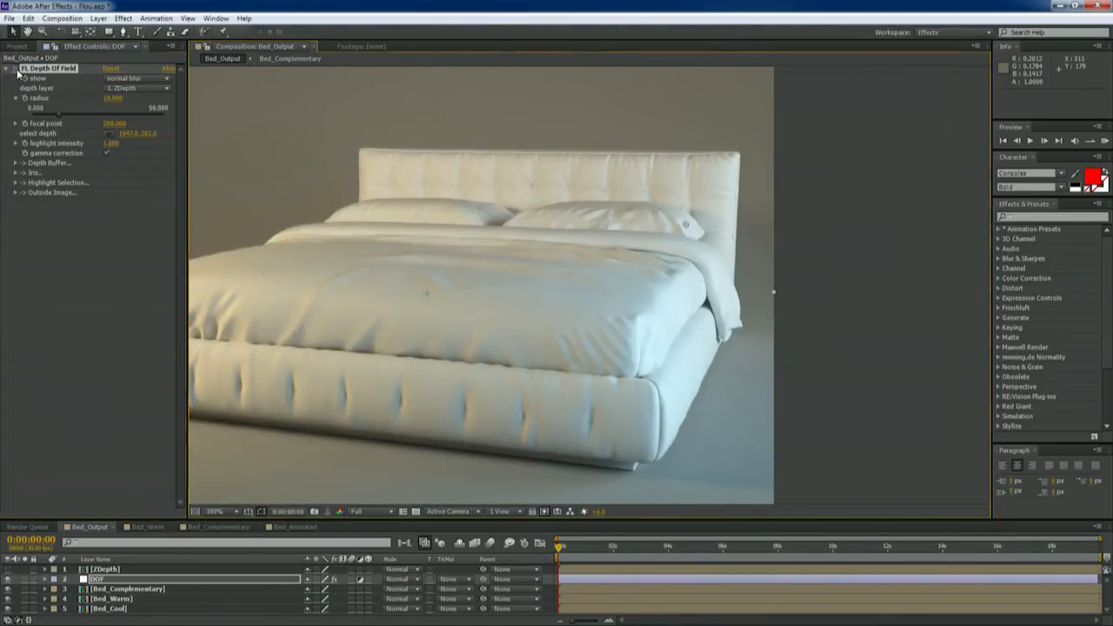
pyautogui.click(16, 69)
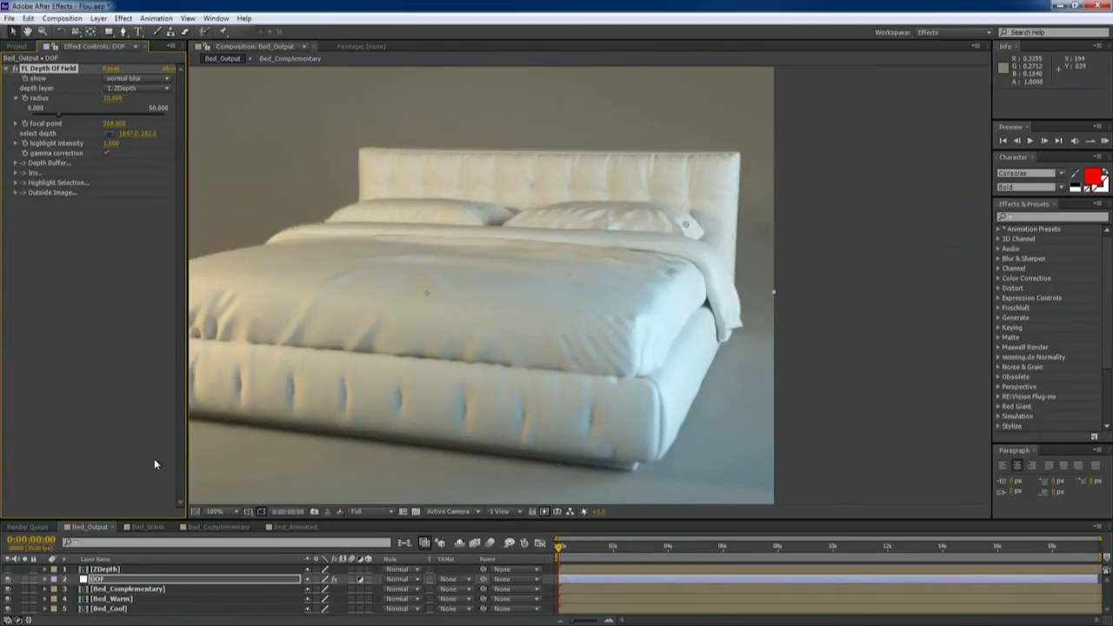
pyautogui.moveTo(480, 306); pyautogui.dragTo(608, 310)
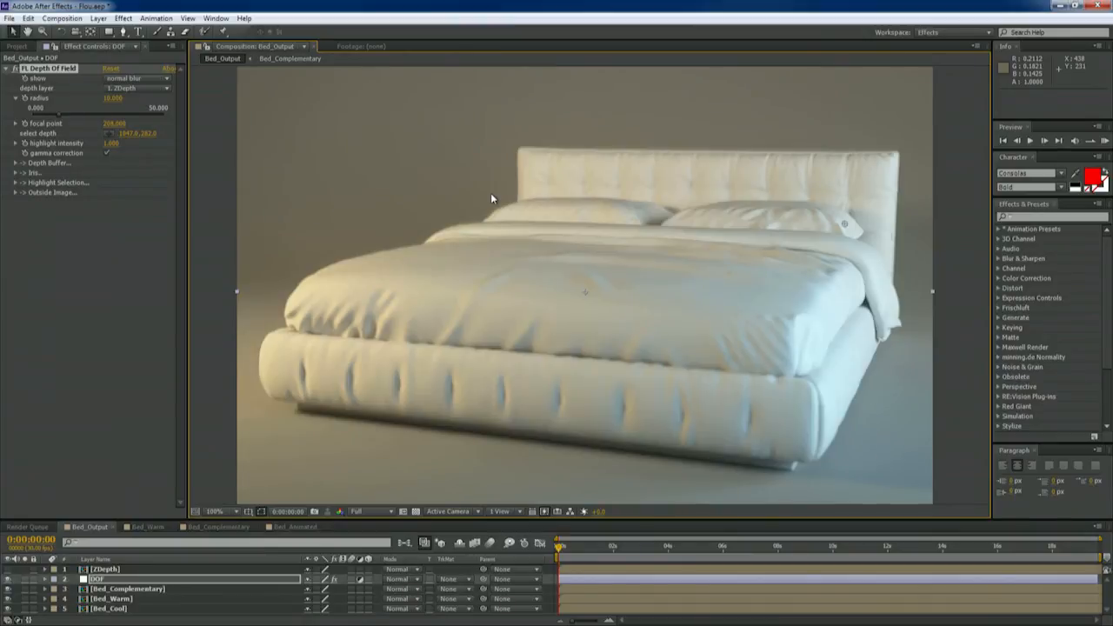
# Switch to the movie player showing Bed_Animated and play the clip to review the animated light variations.
pyautogui.click(147, 527)
pyautogui.click(92, 527)
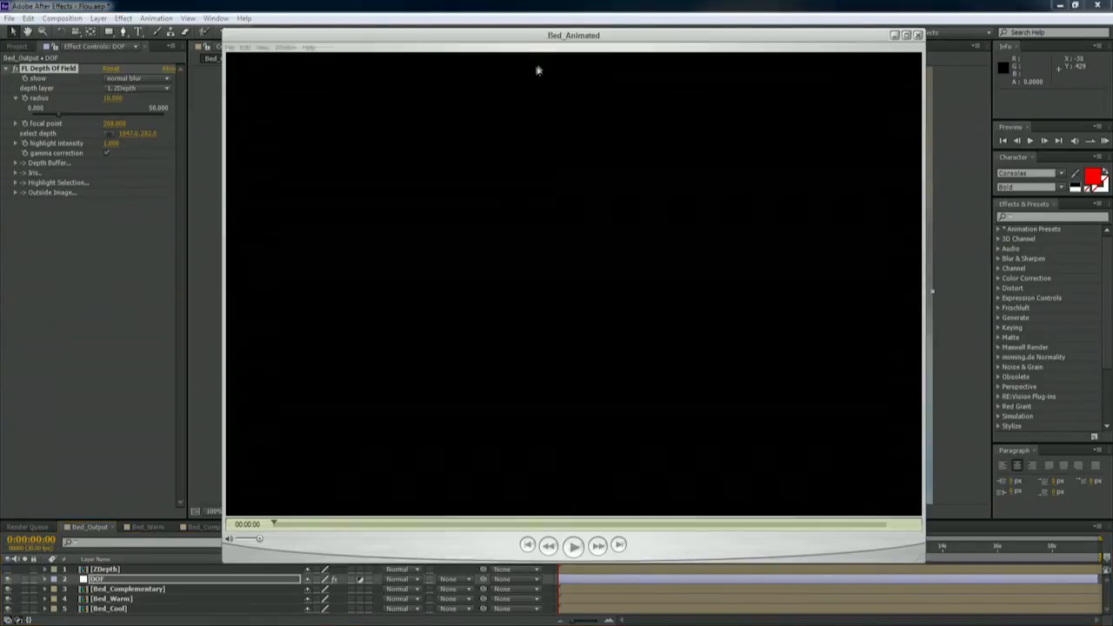
pyautogui.moveTo(545, 33)
pyautogui.mouseDown()
pyautogui.moveTo(541, 20)
pyautogui.moveTo(543, 35)
pyautogui.mouseUp()
pyautogui.click(564, 543)
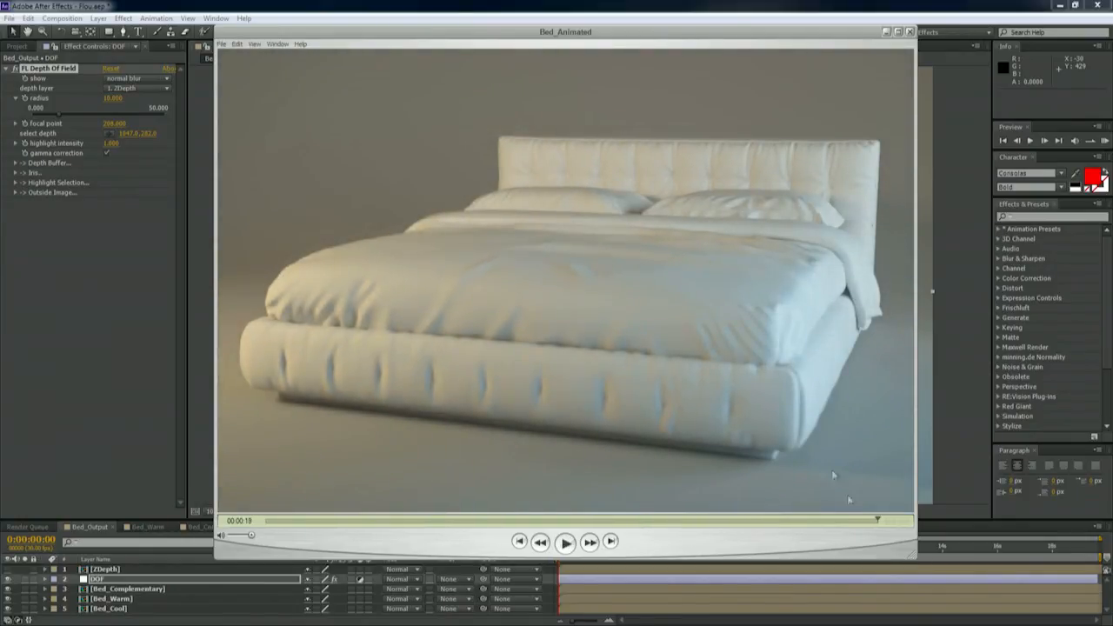
# Scrub the Bed_Animated movie back to 00:00:08 and 00:00:06 to inspect the lighting variations.
pyautogui.moveTo(877, 521); pyautogui.dragTo(518, 531)
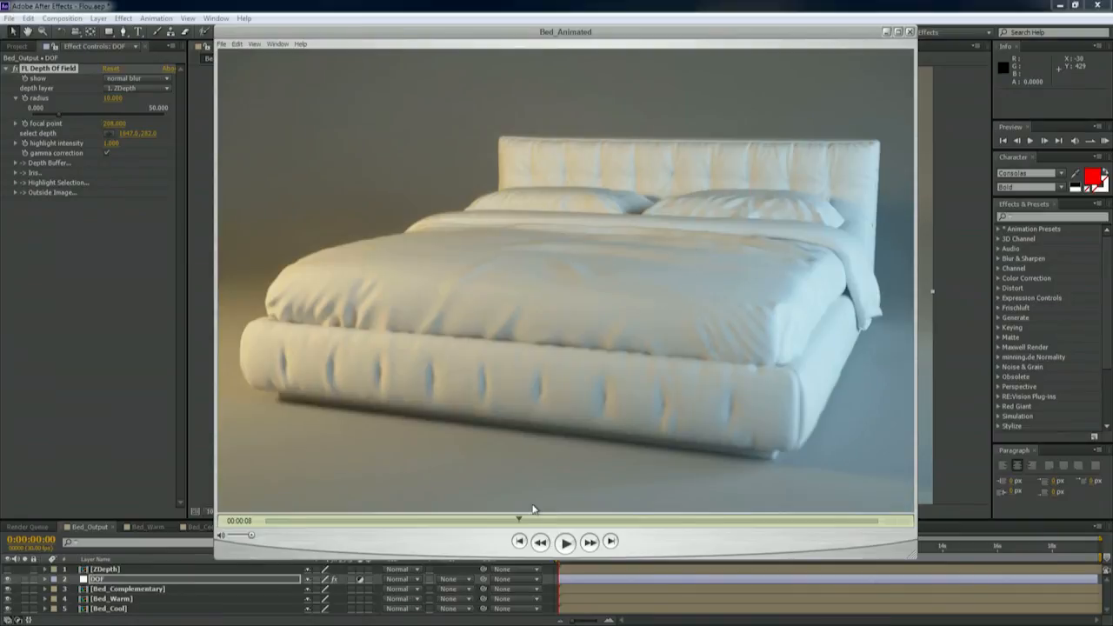
pyautogui.click(506, 527)
pyautogui.click(468, 529)
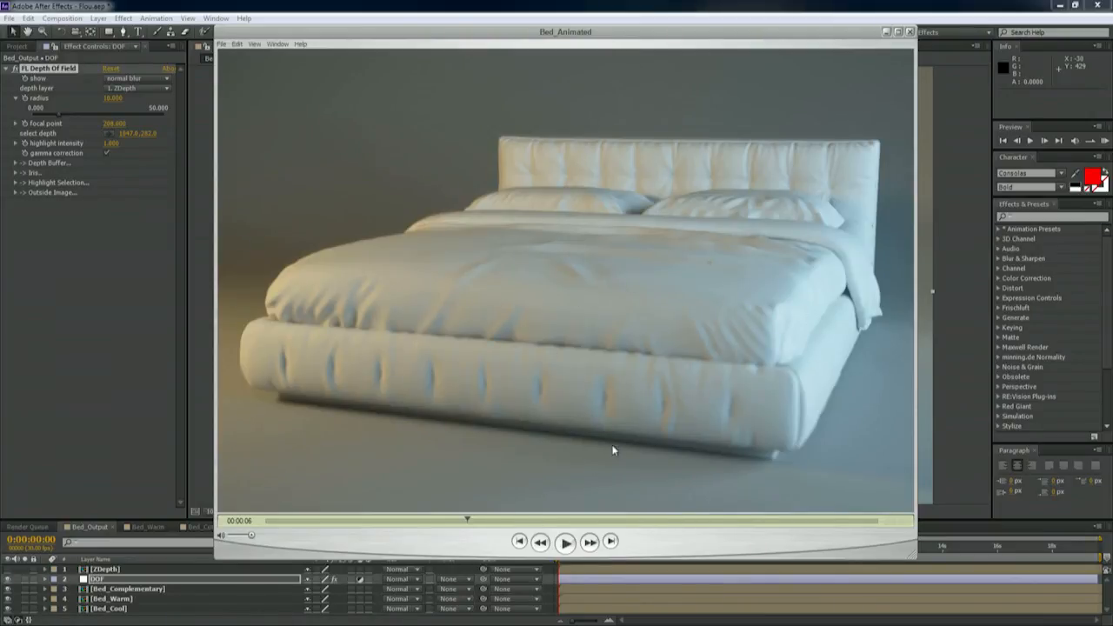
# Scrub the Bed_Animated movie to 00:00:05 and reposition the player window over the composition to compare the two lighting looks.
pyautogui.click(698, 521)
pyautogui.moveTo(699, 521); pyautogui.dragTo(431, 521)
pyautogui.moveTo(344, 539); pyautogui.dragTo(457, 533)
pyautogui.moveTo(651, 33); pyautogui.dragTo(670, 47)
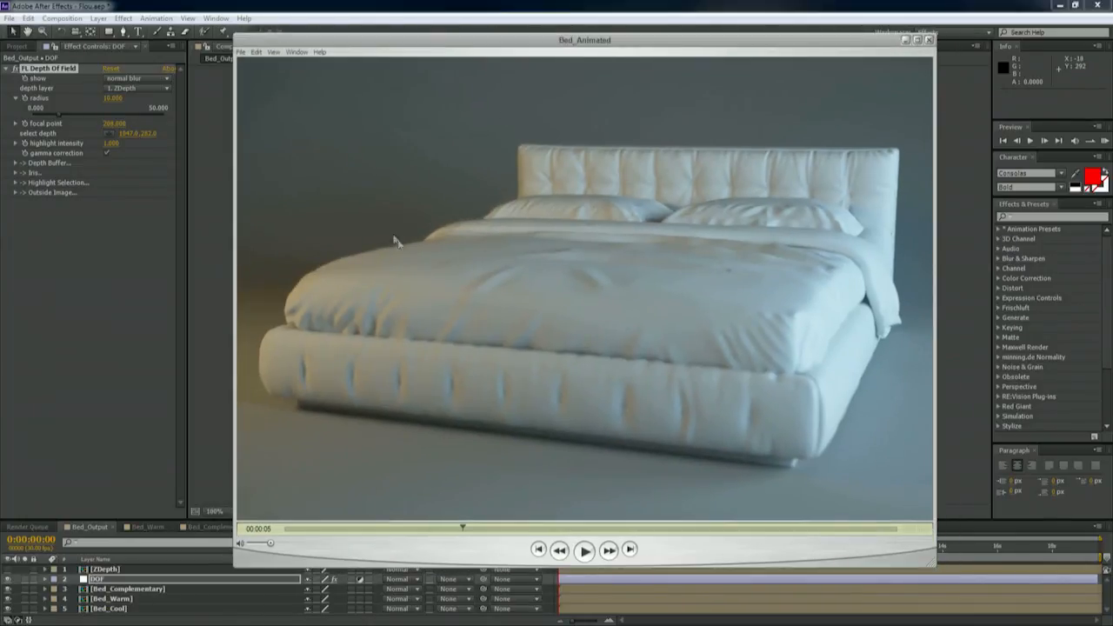
pyautogui.moveTo(388, 45); pyautogui.dragTo(335, 50)
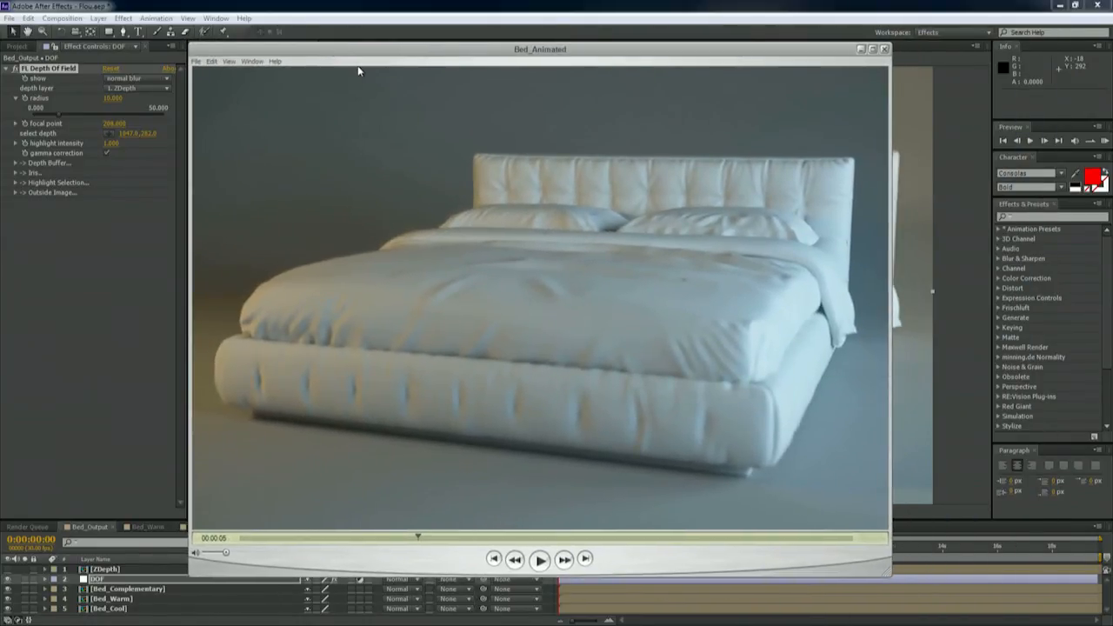